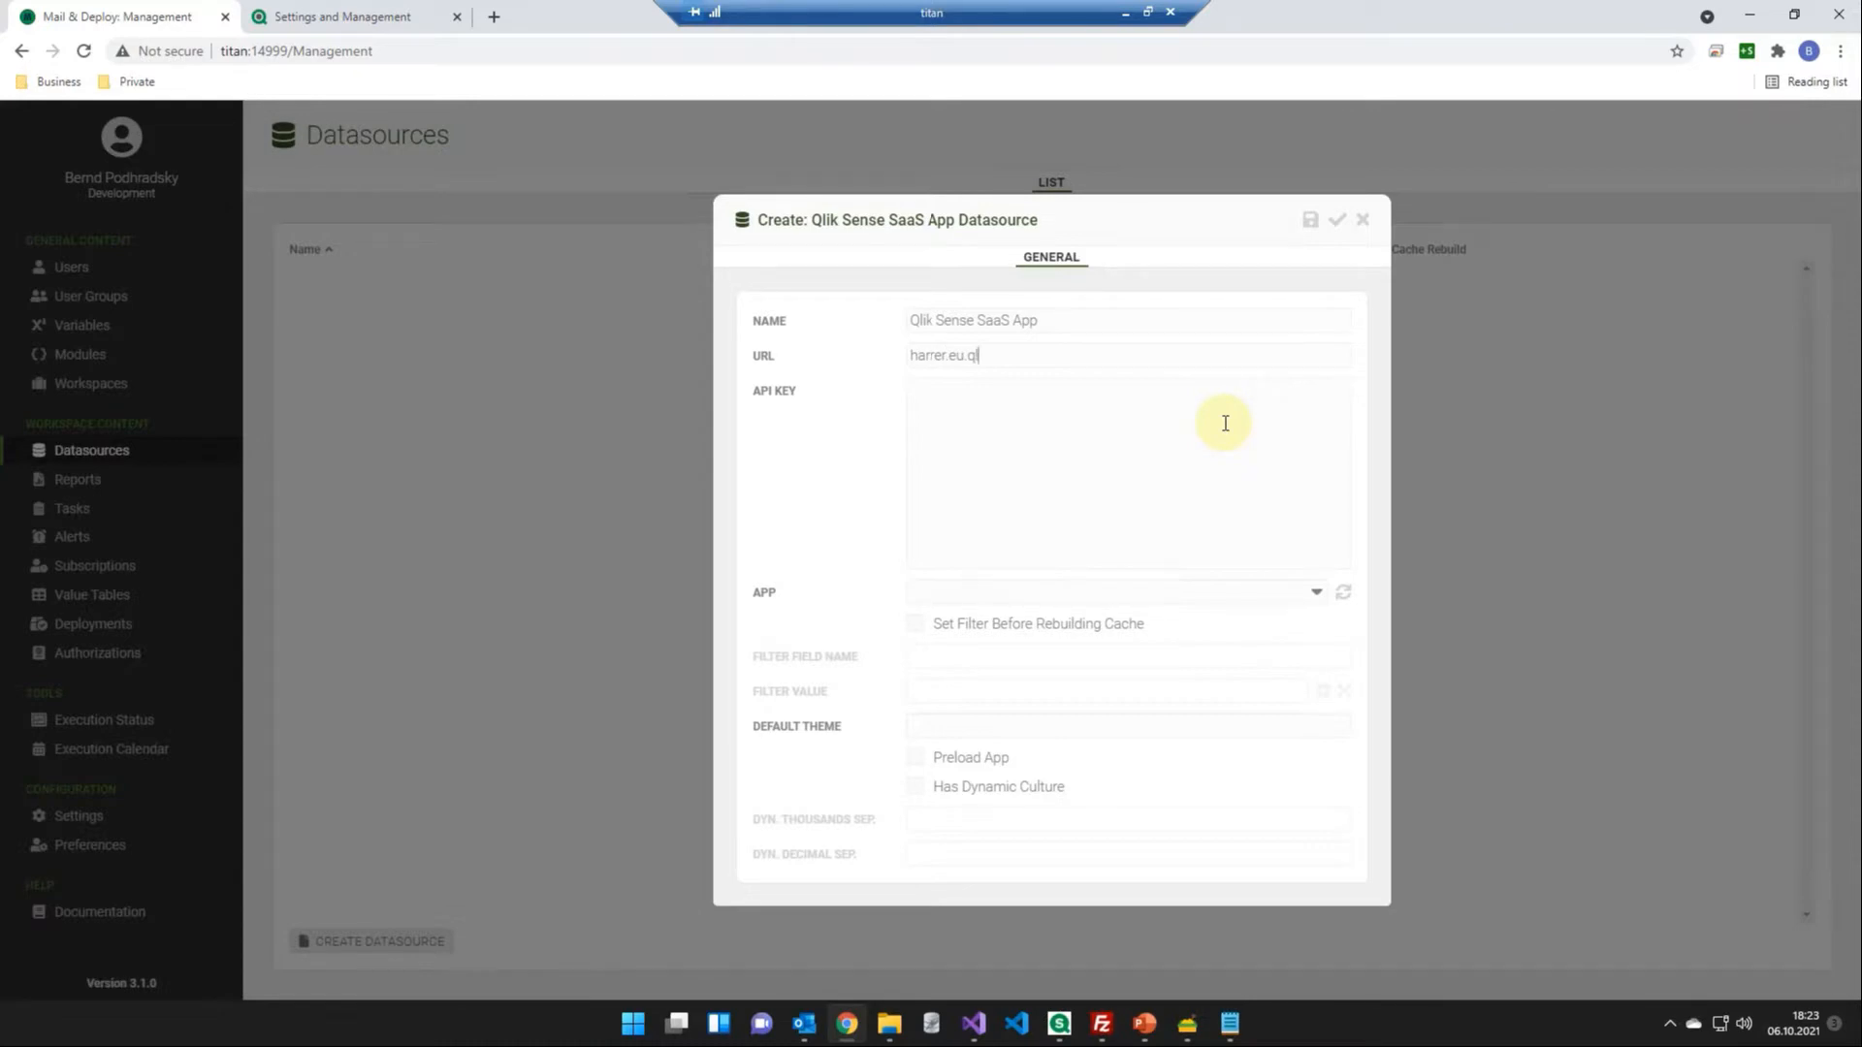
pyautogui.write('cloud.com')
pyautogui.write('https')
pyautogui.write('://')
pyautogui.click(1174, 424)
pyautogui.hotkey('ctrl', 'v')
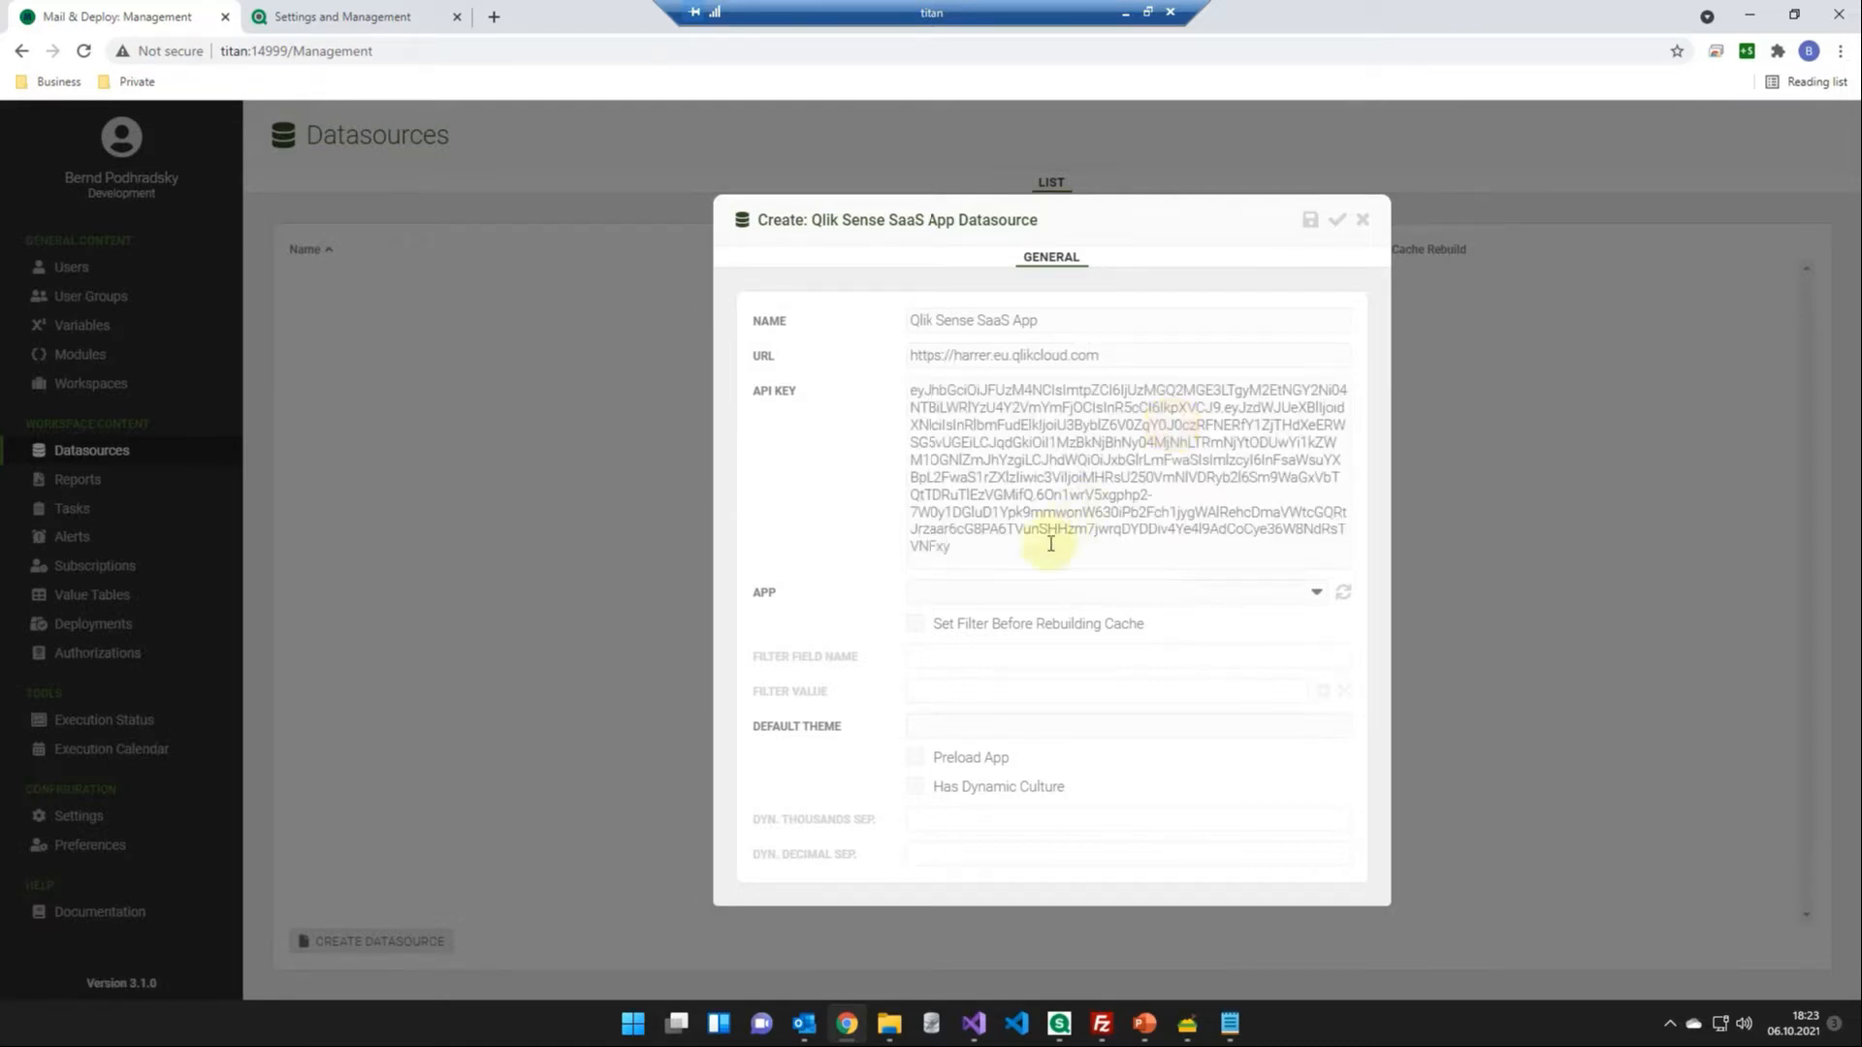
# - Load the list of available apps, choose Everyone\Executive Dashboard - M&D Demo, and save the datasource
pyautogui.click(1345, 595)
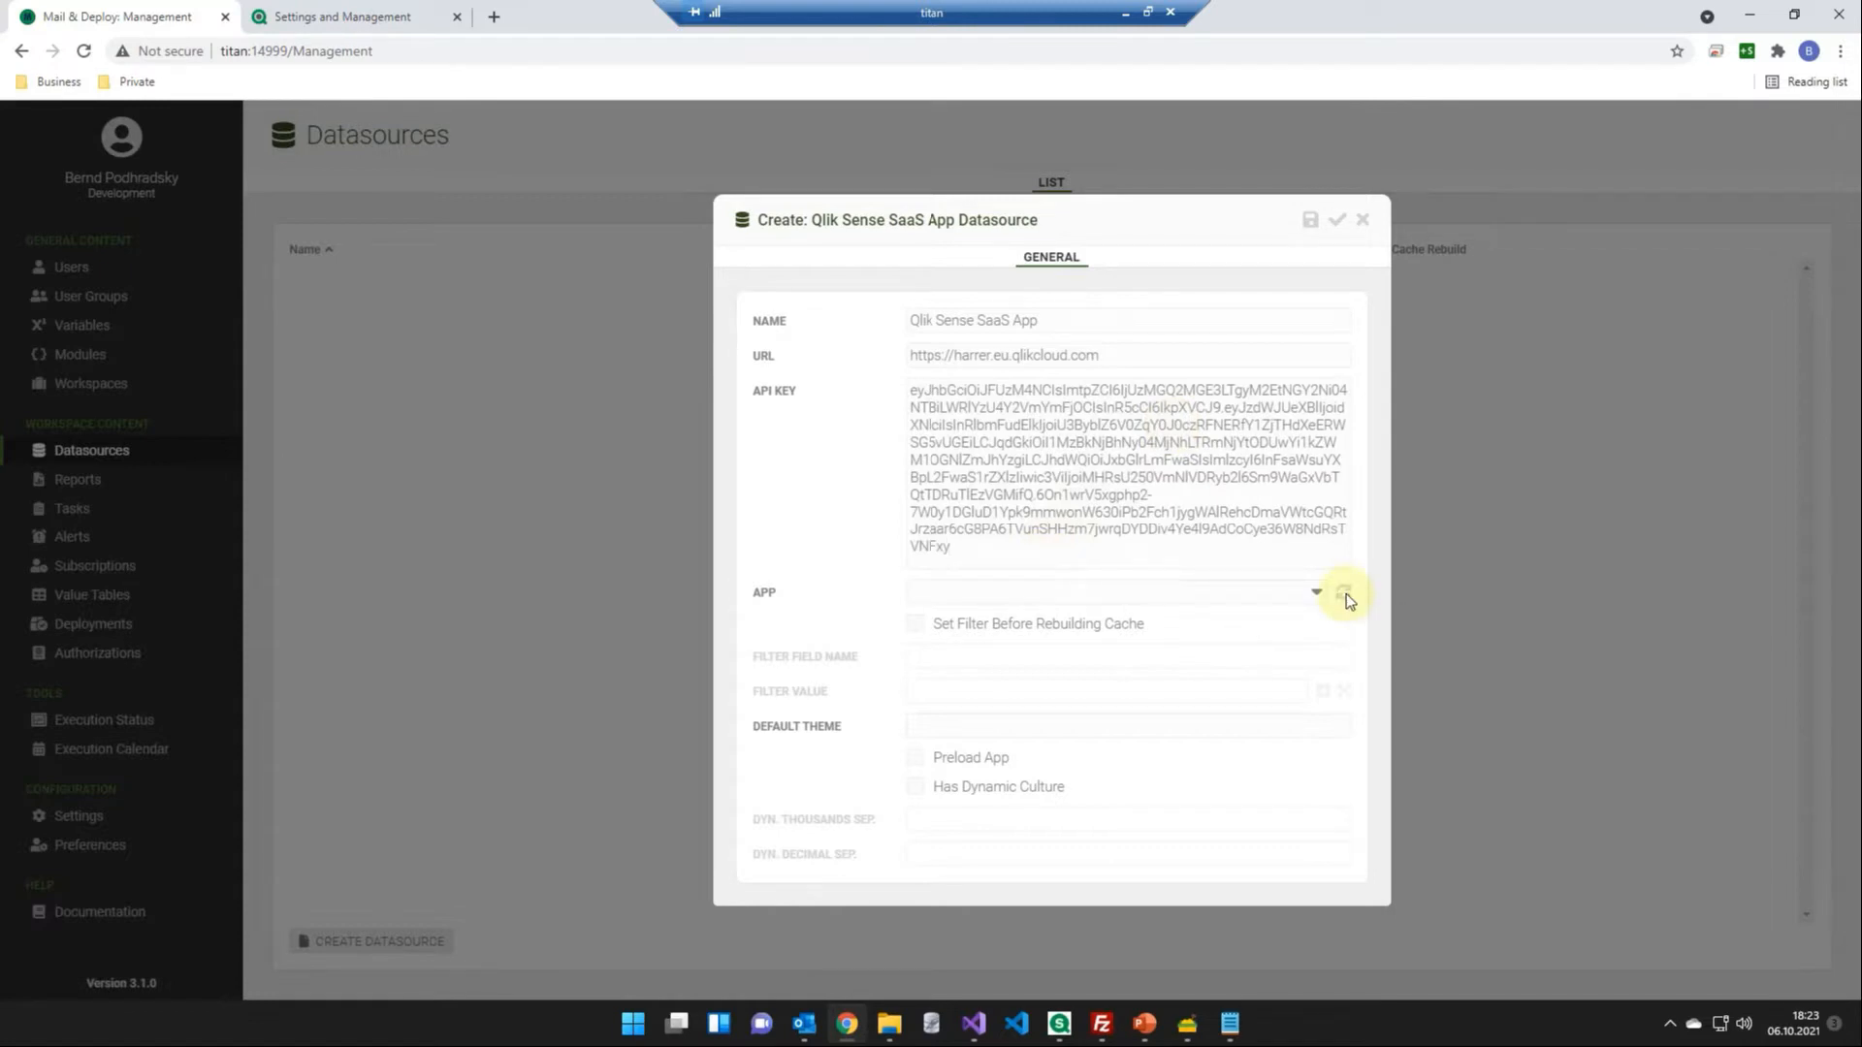
pyautogui.click(1239, 599)
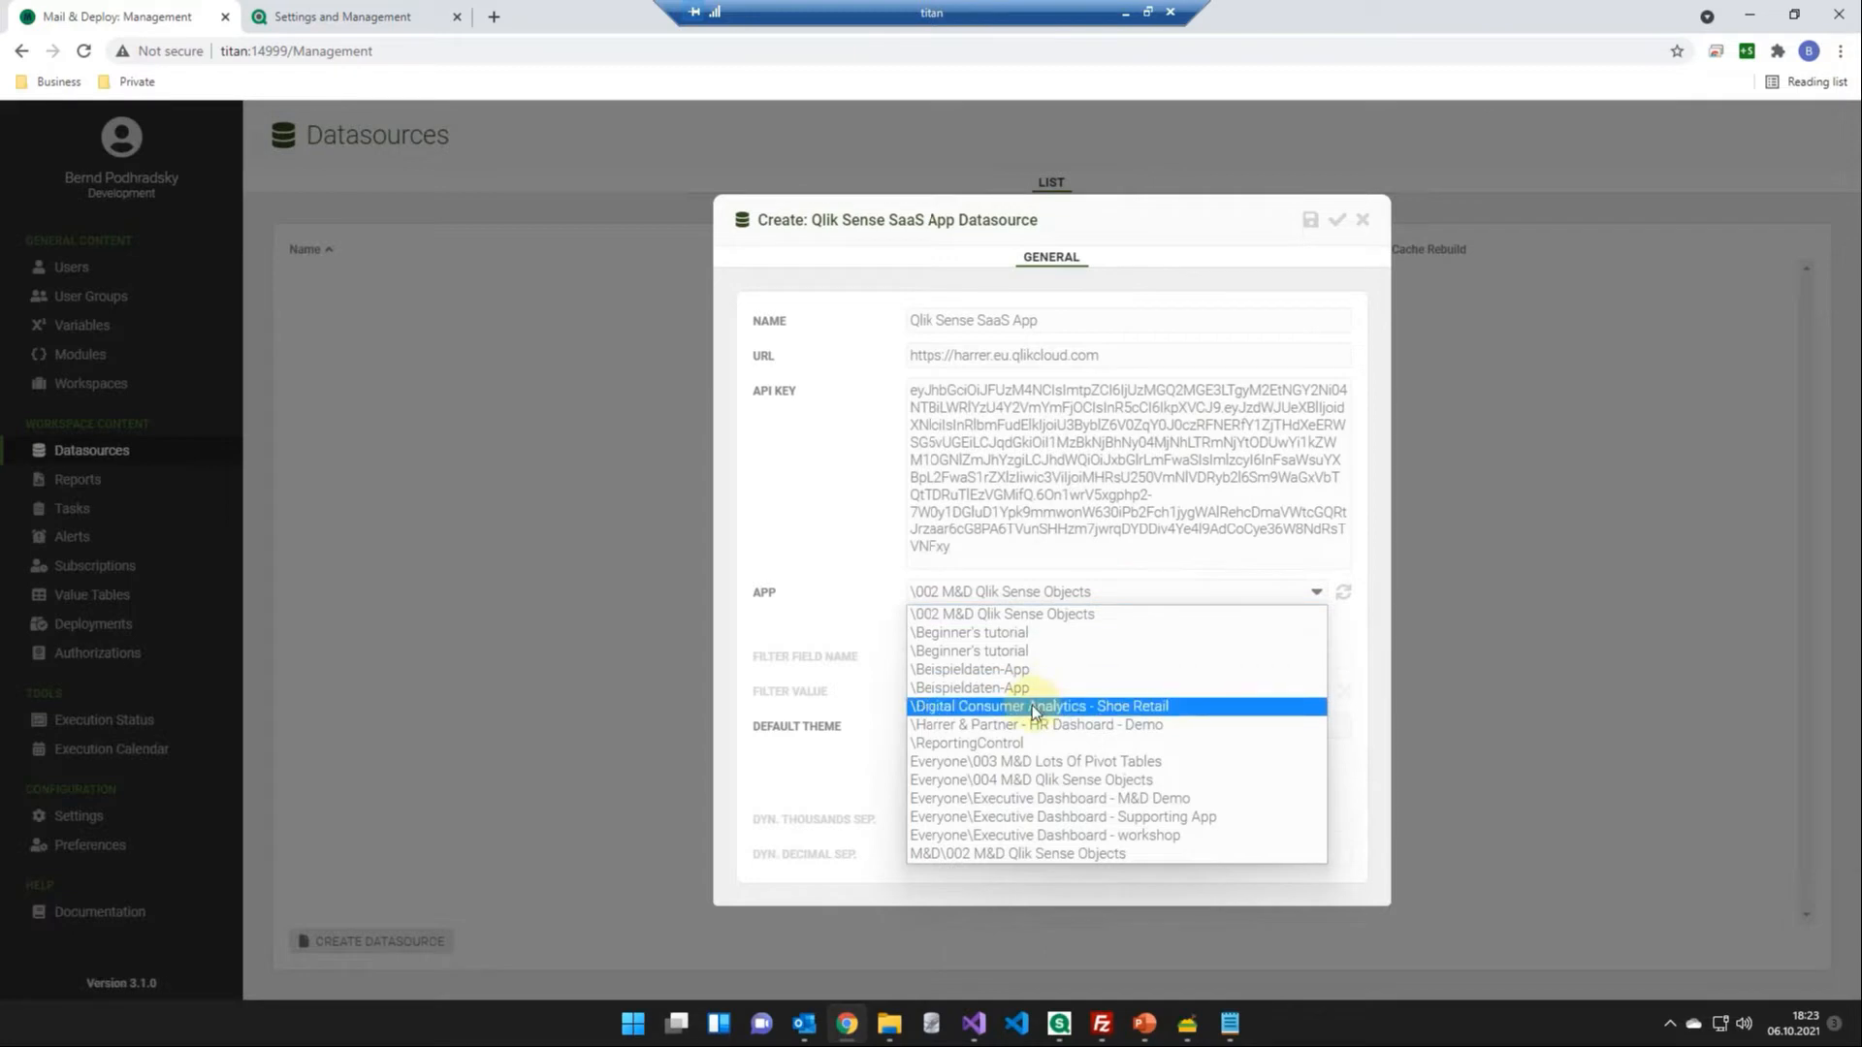
pyautogui.click(1008, 798)
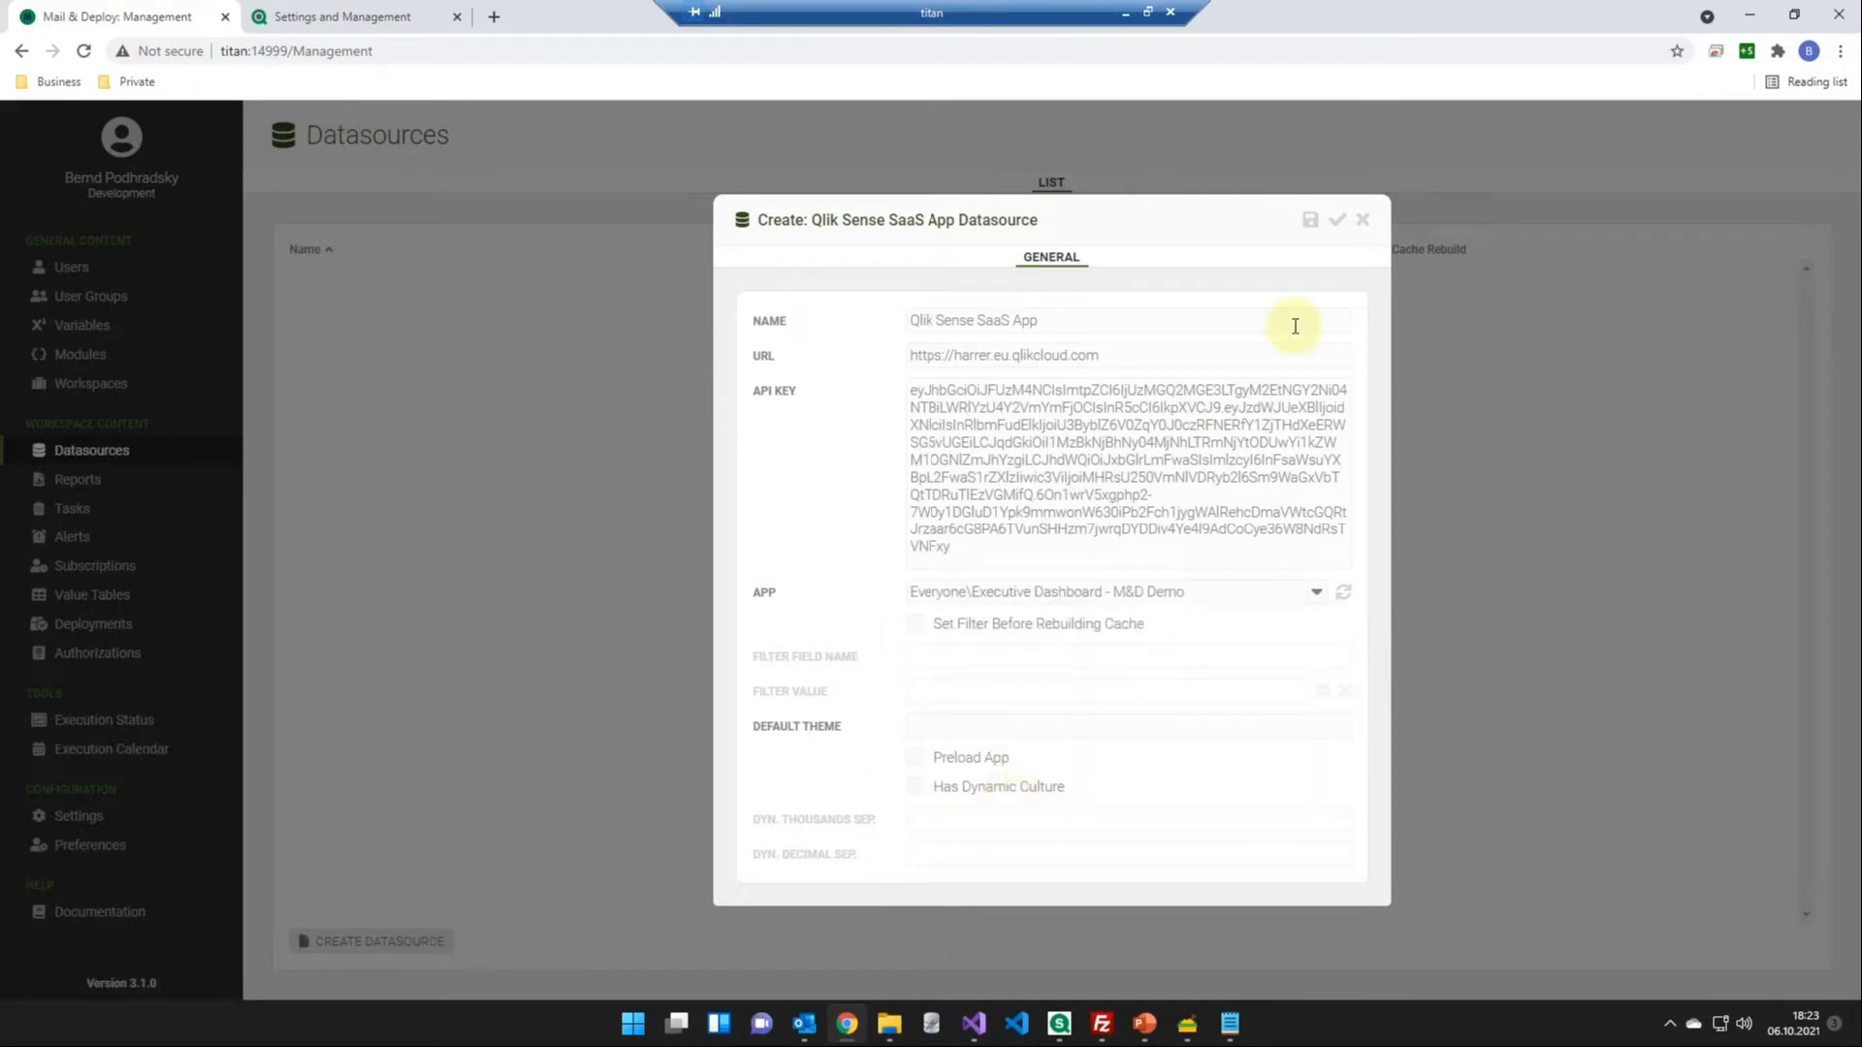
pyautogui.click(1338, 223)
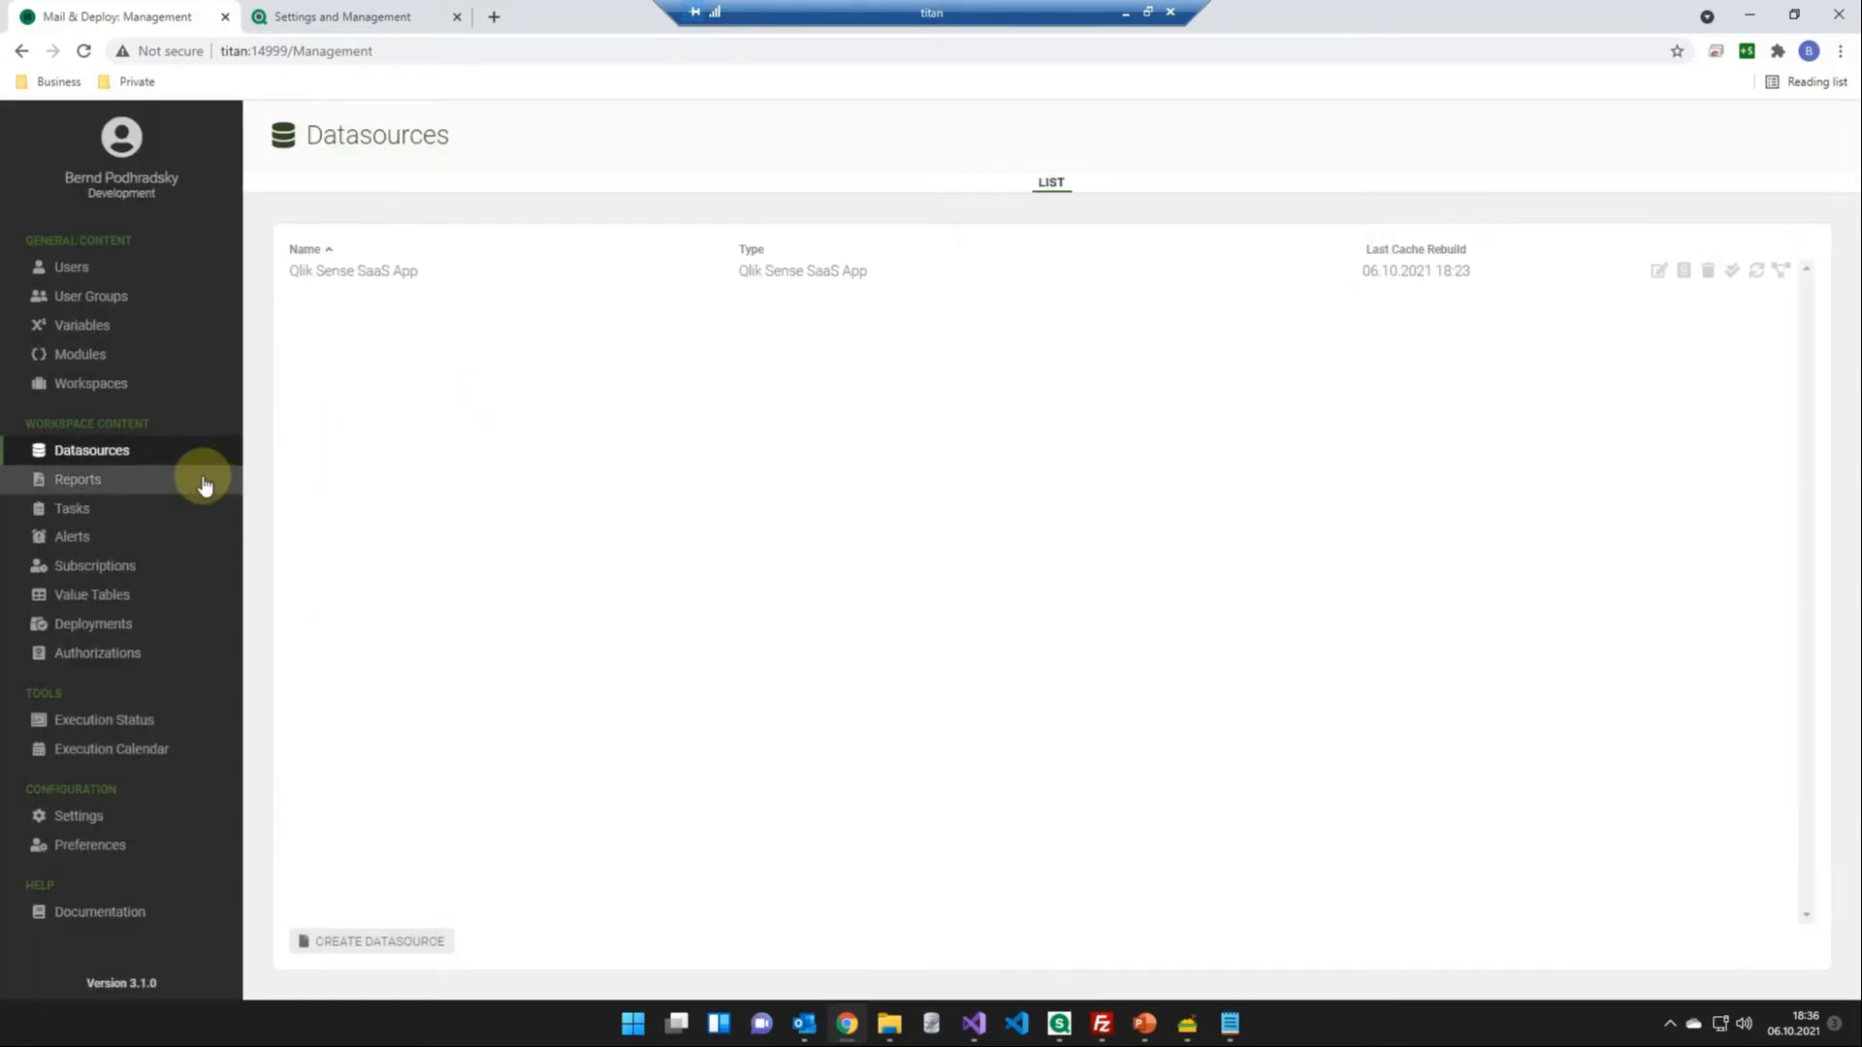
# - Create a Microsoft Word report named "SaaS Demo Report" and open it in the Designer
pyautogui.click(204, 481)
pyautogui.click(390, 943)
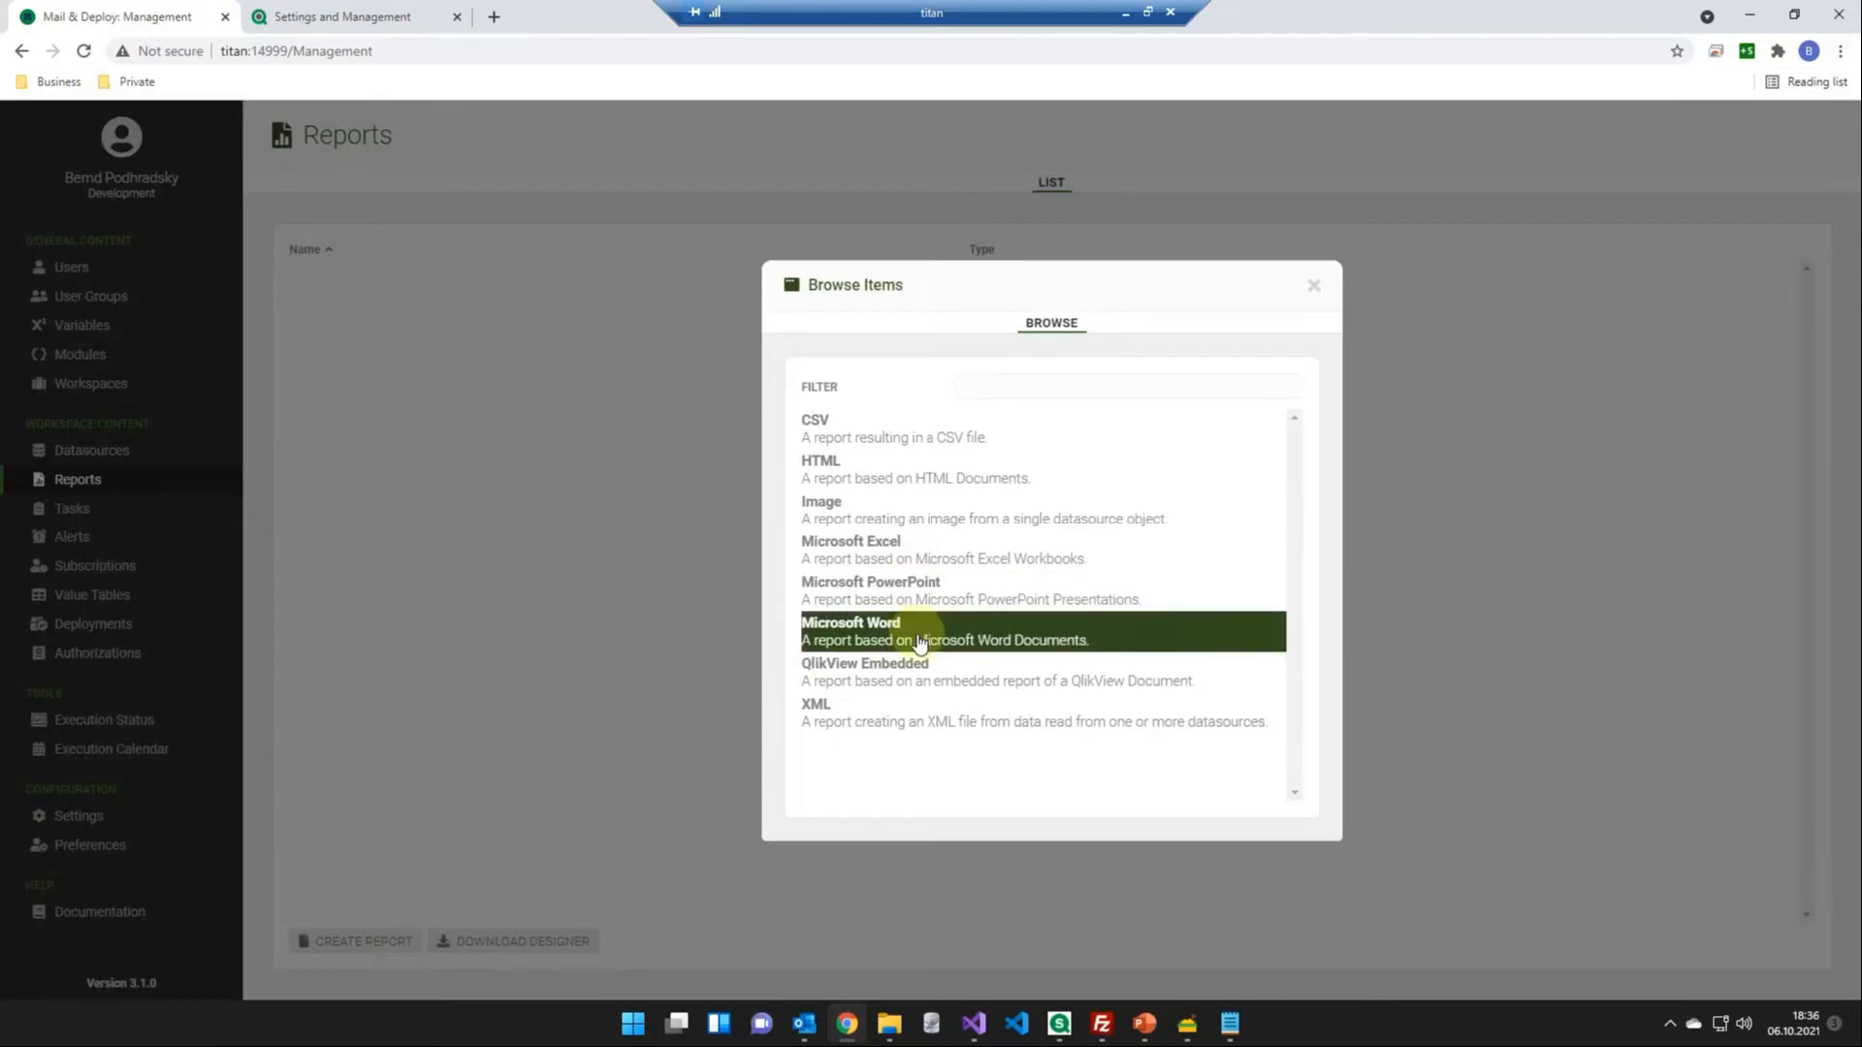
pyautogui.click(920, 642)
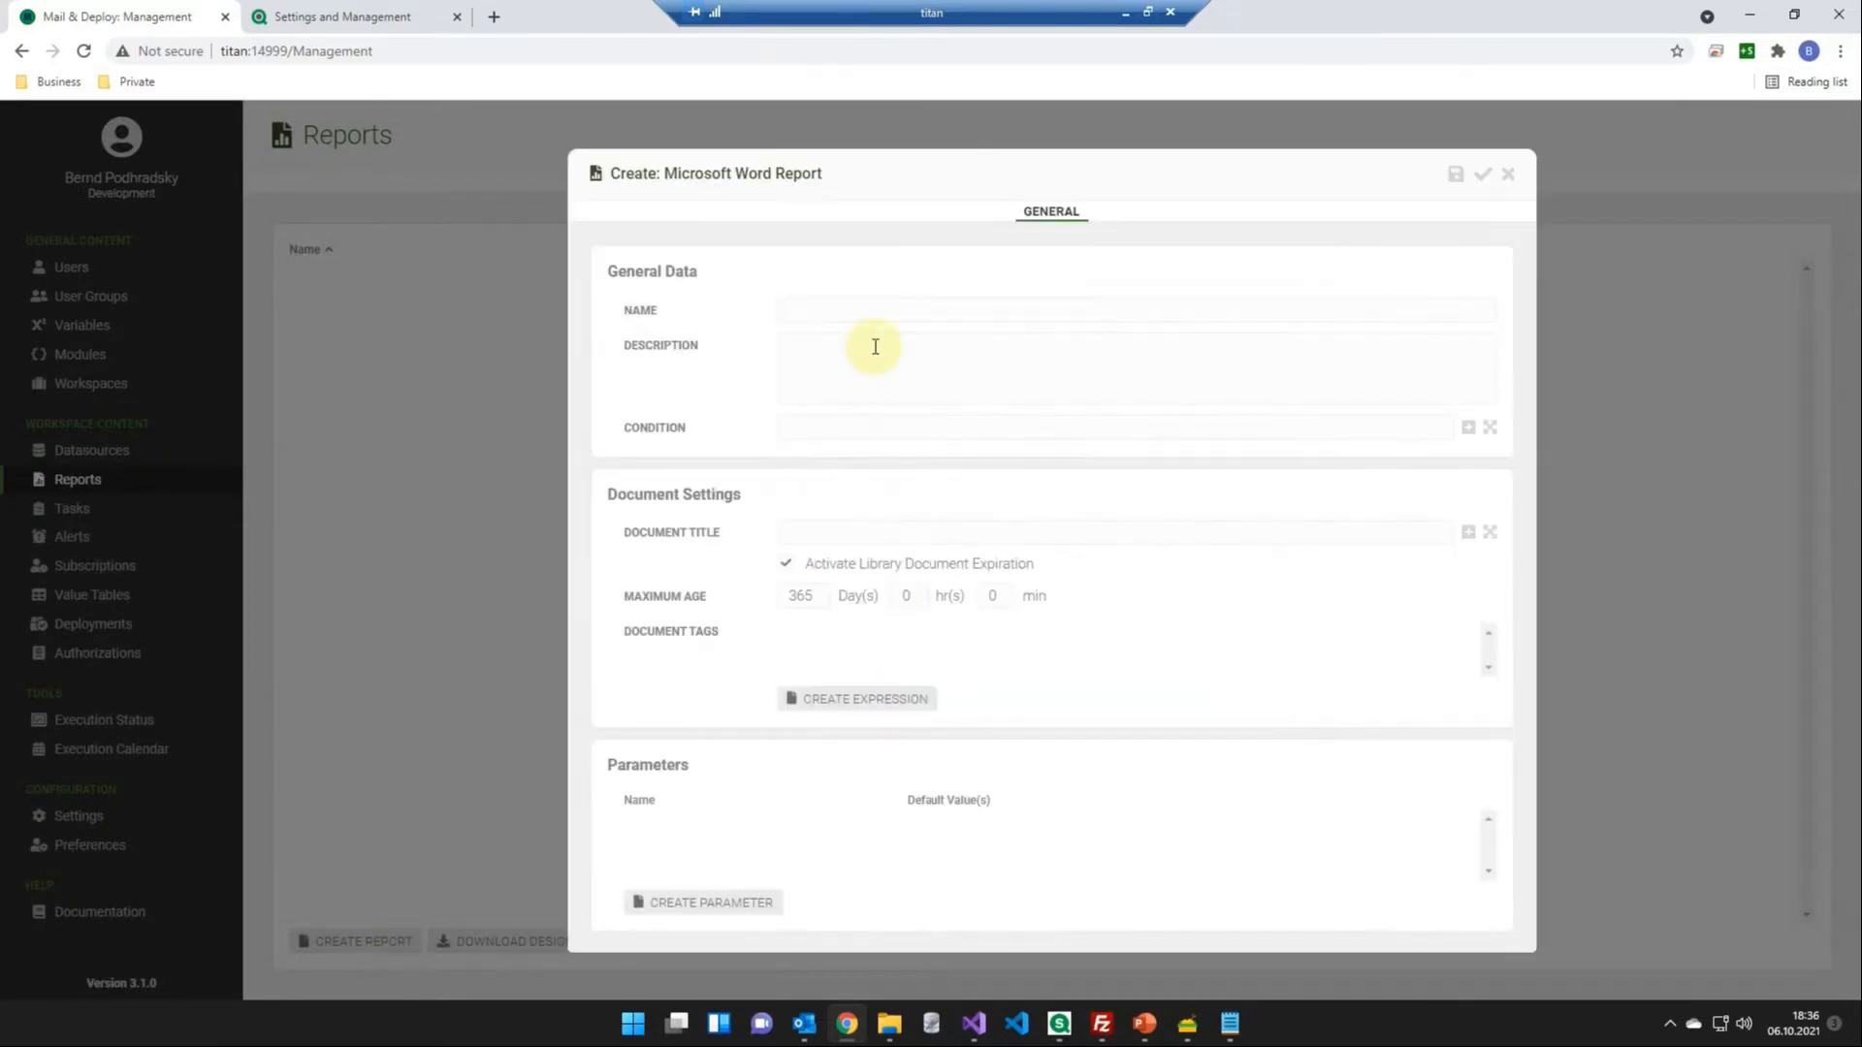
pyautogui.write('SaaS Demo Report')
pyautogui.click(1482, 180)
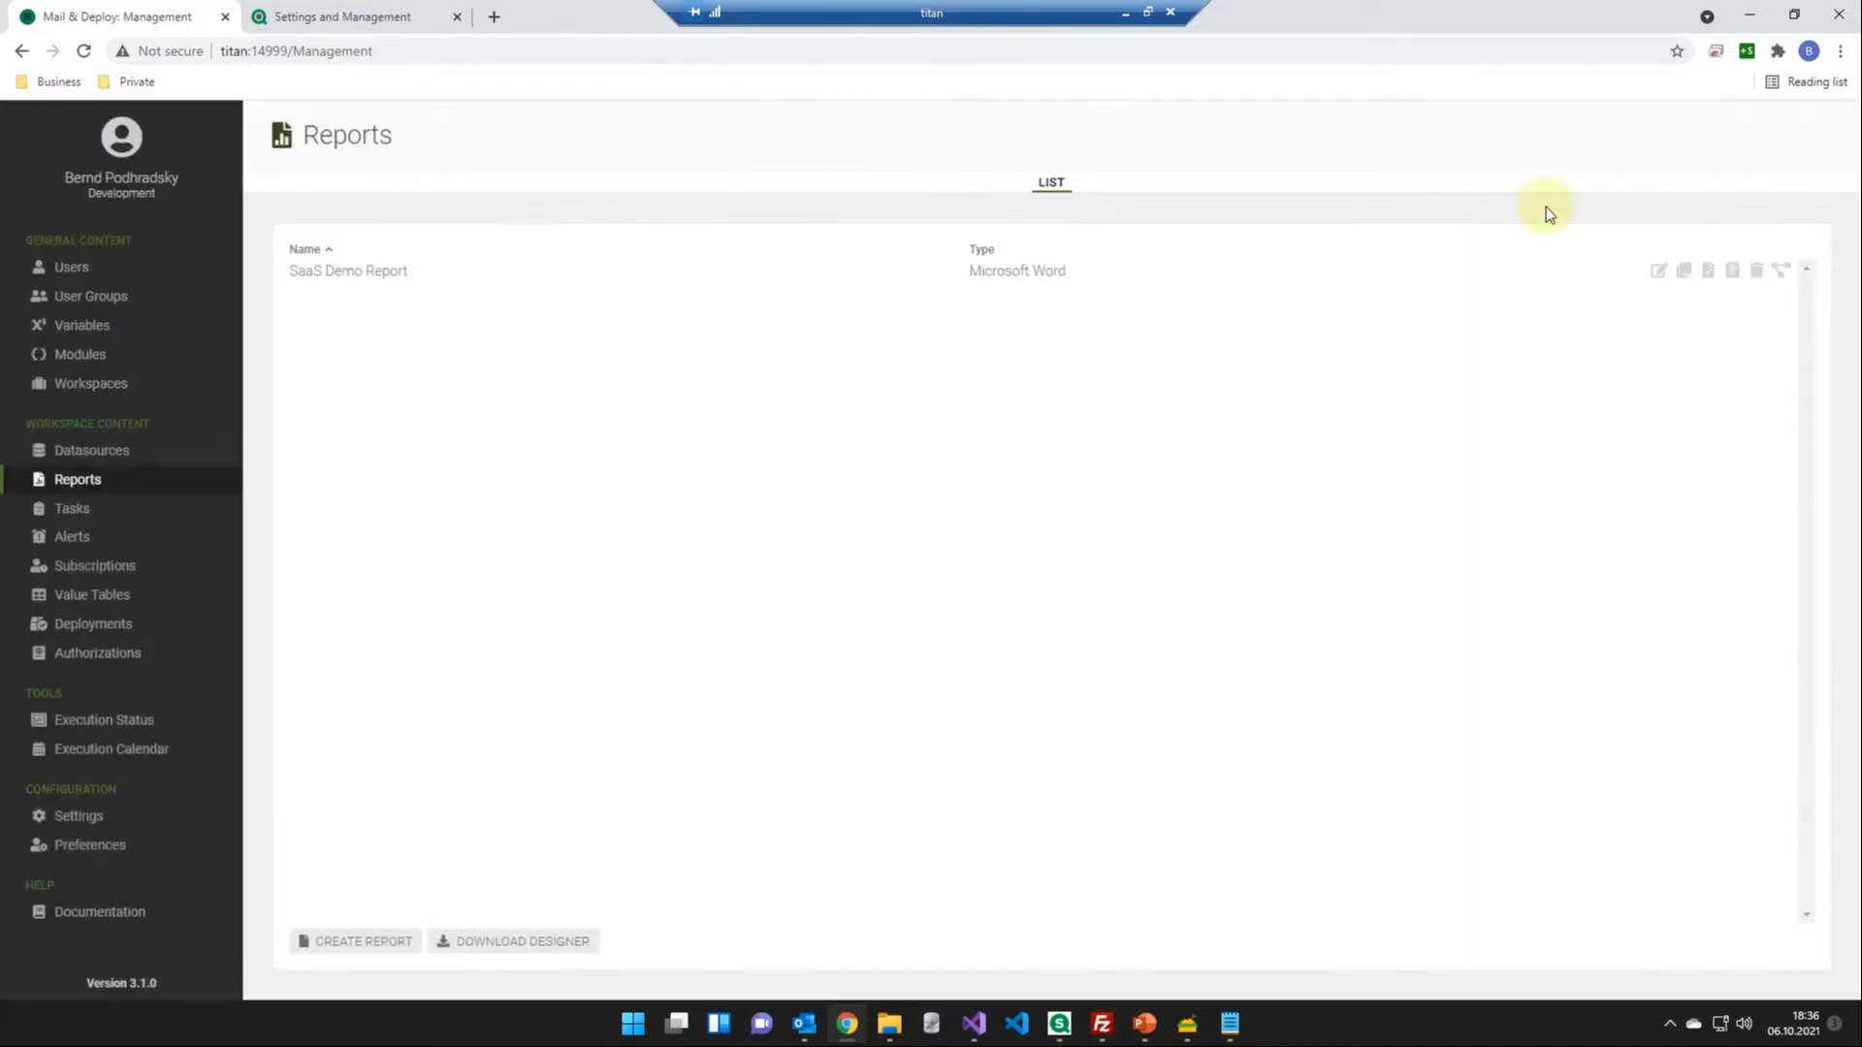
pyautogui.click(1658, 271)
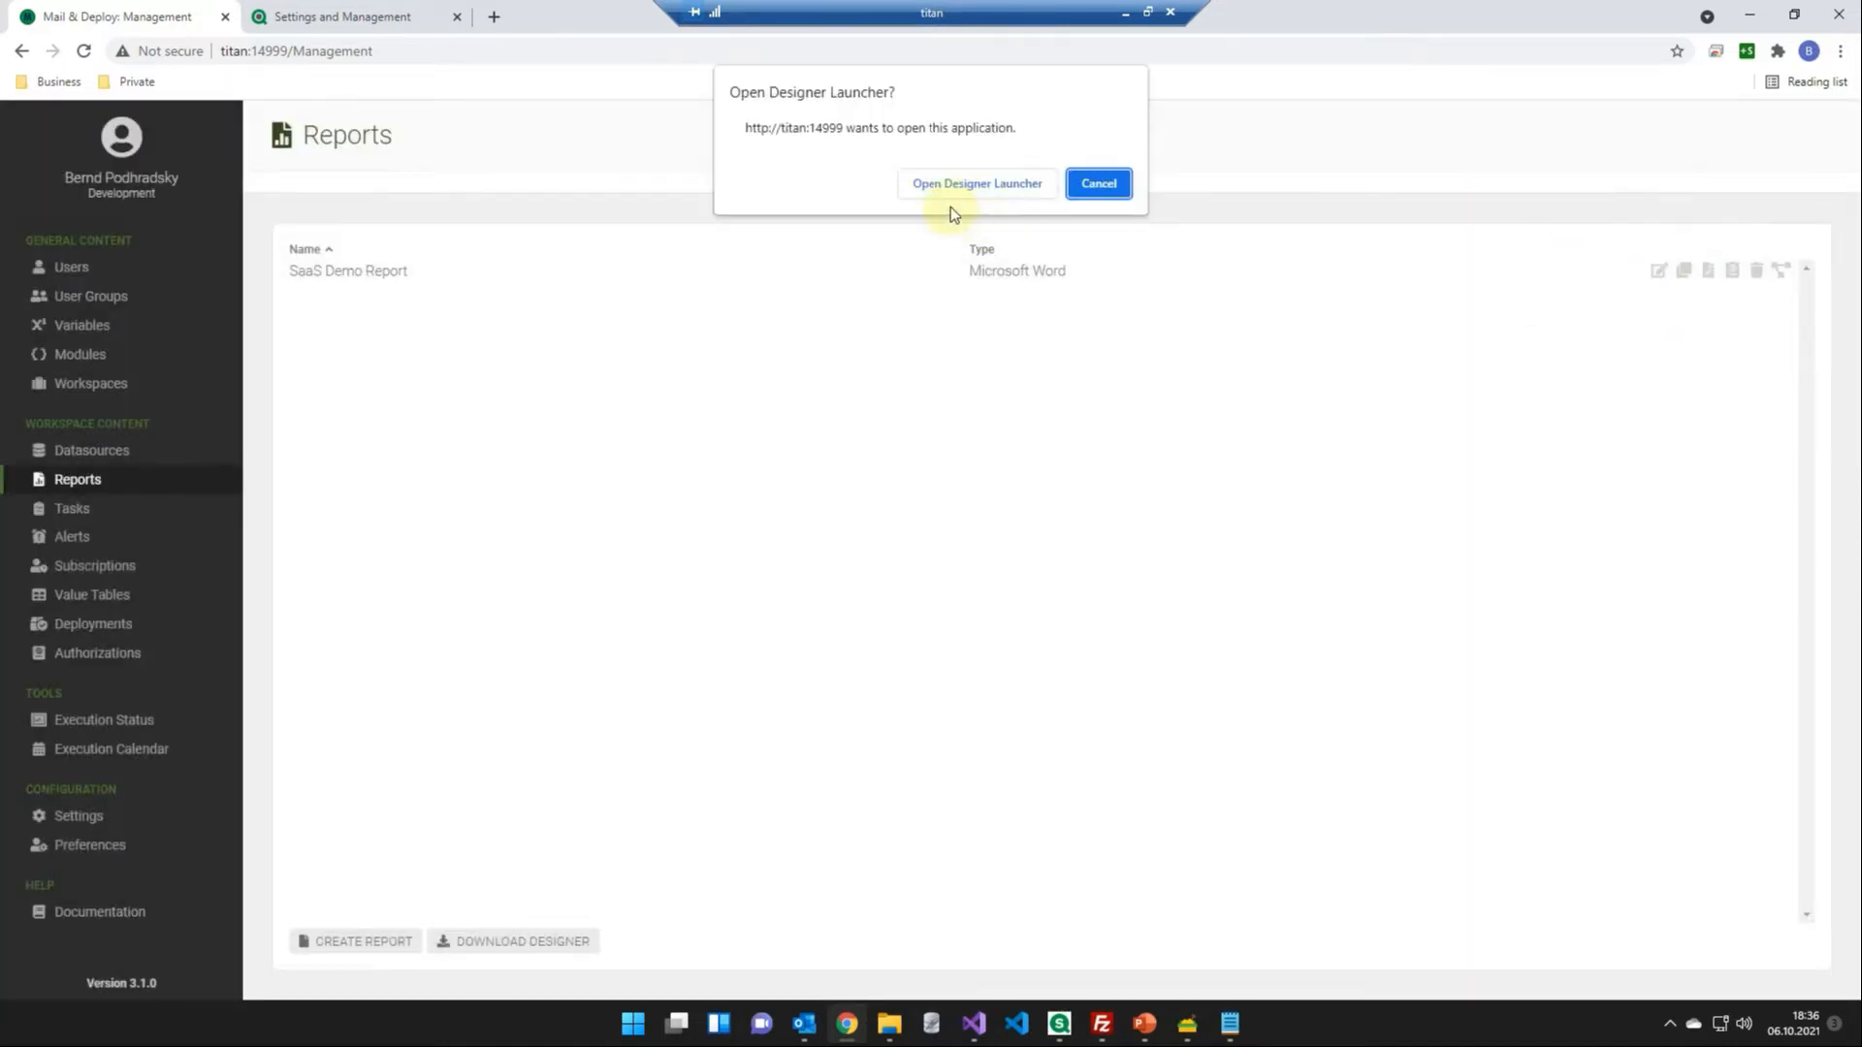
pyautogui.click(1033, 184)
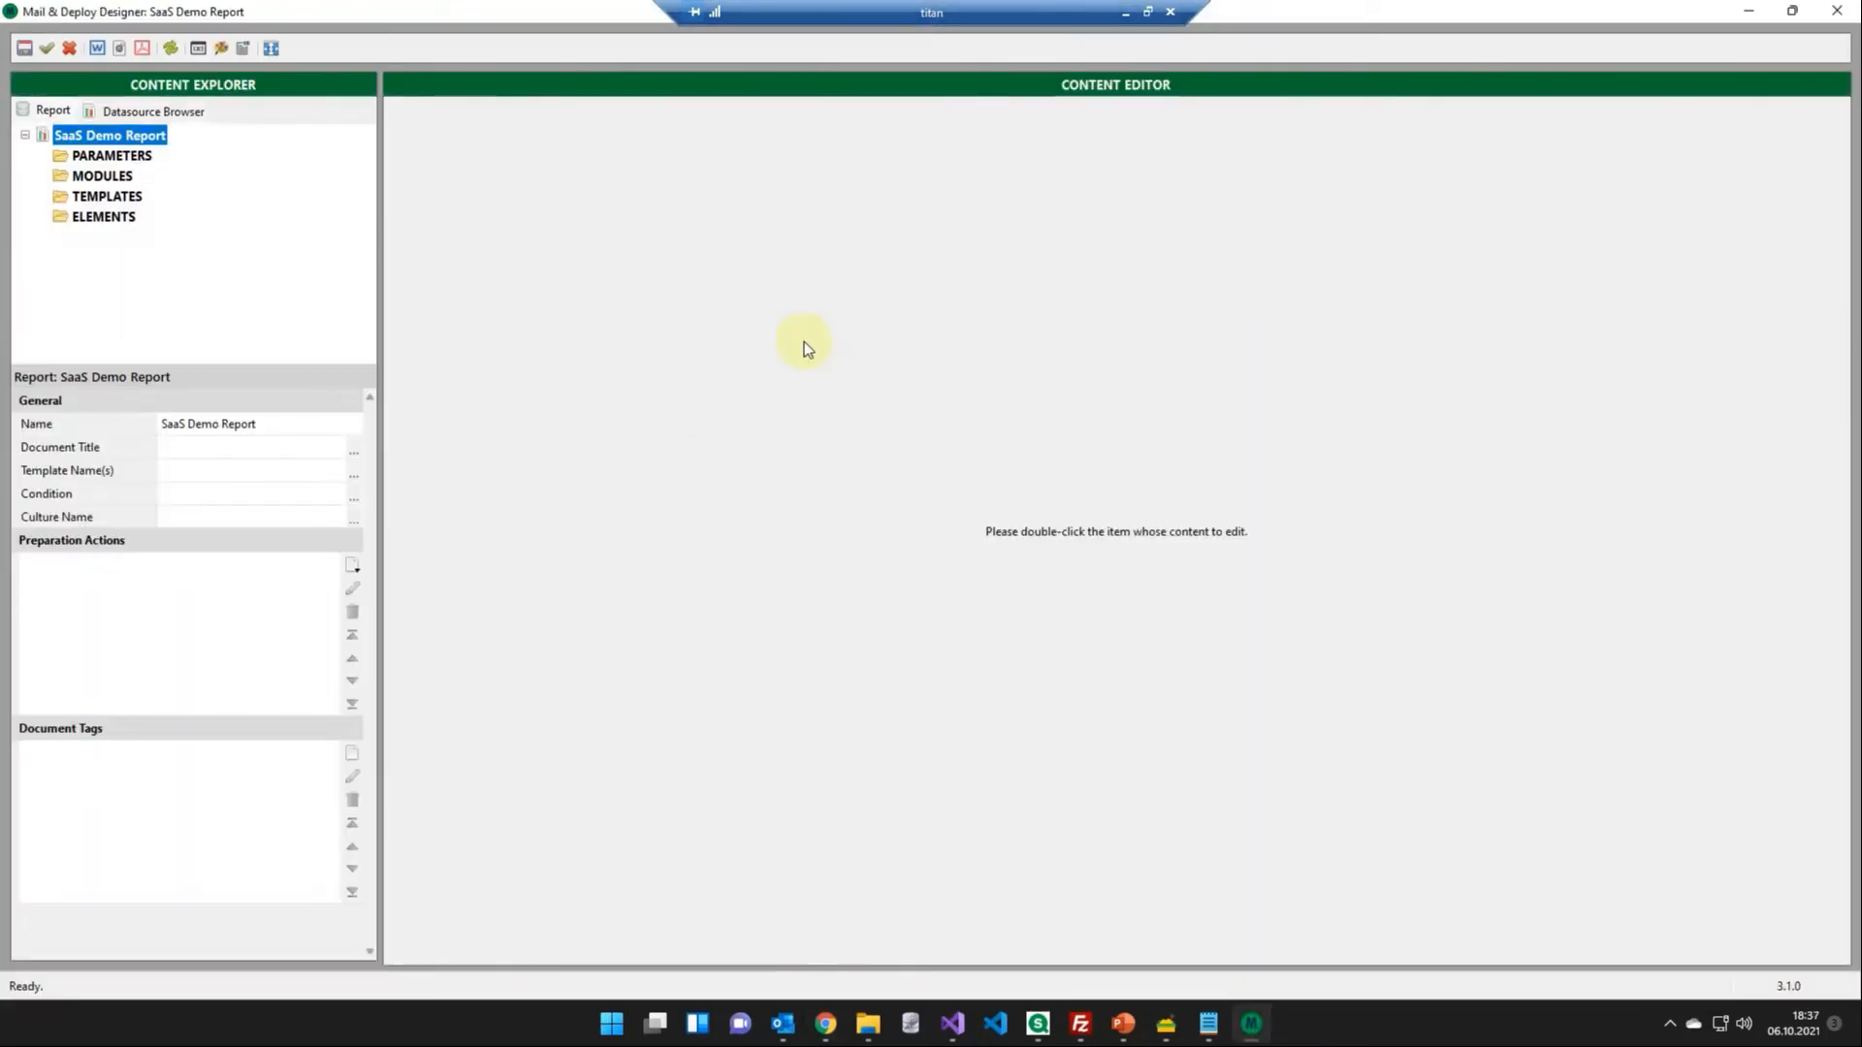
# - Add a preparation action to the report that filters the Sales Rep Name field by the sales rep's full name, entered as a quoted expression
pyautogui.click(355, 564)
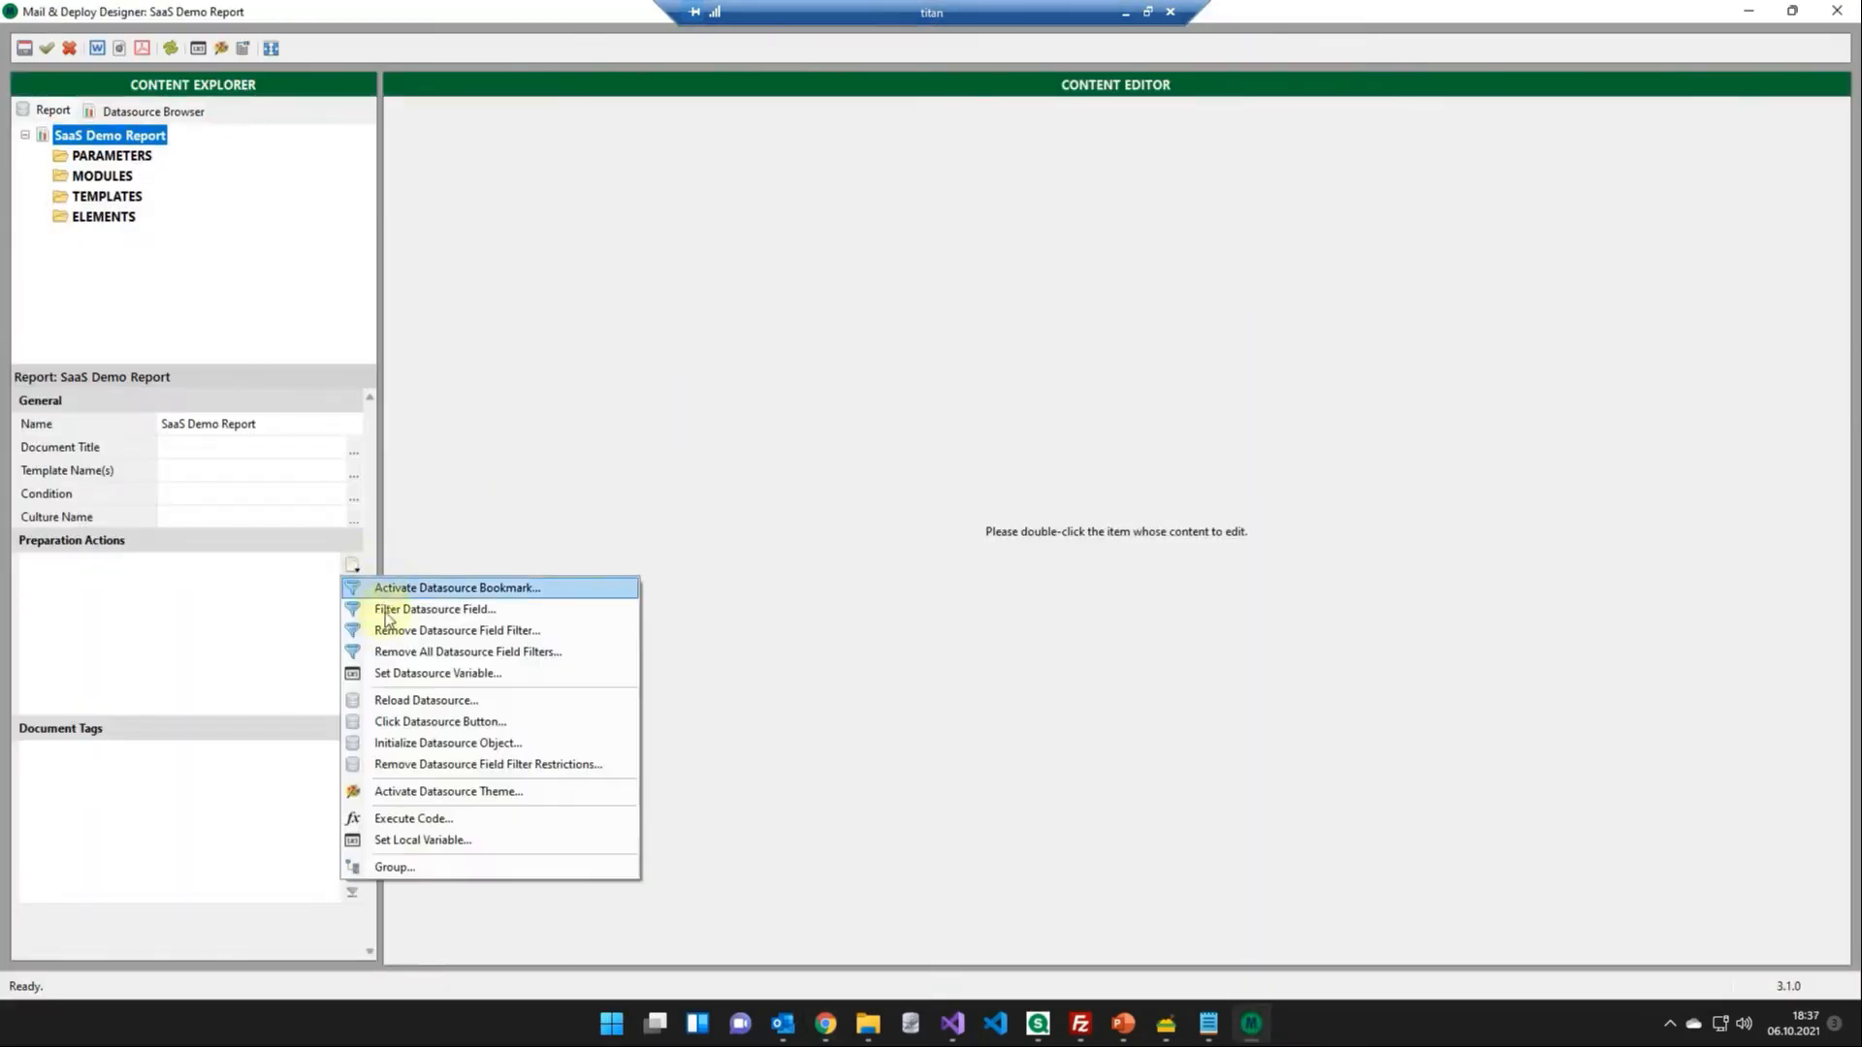
pyautogui.click(408, 613)
pyautogui.click(1242, 308)
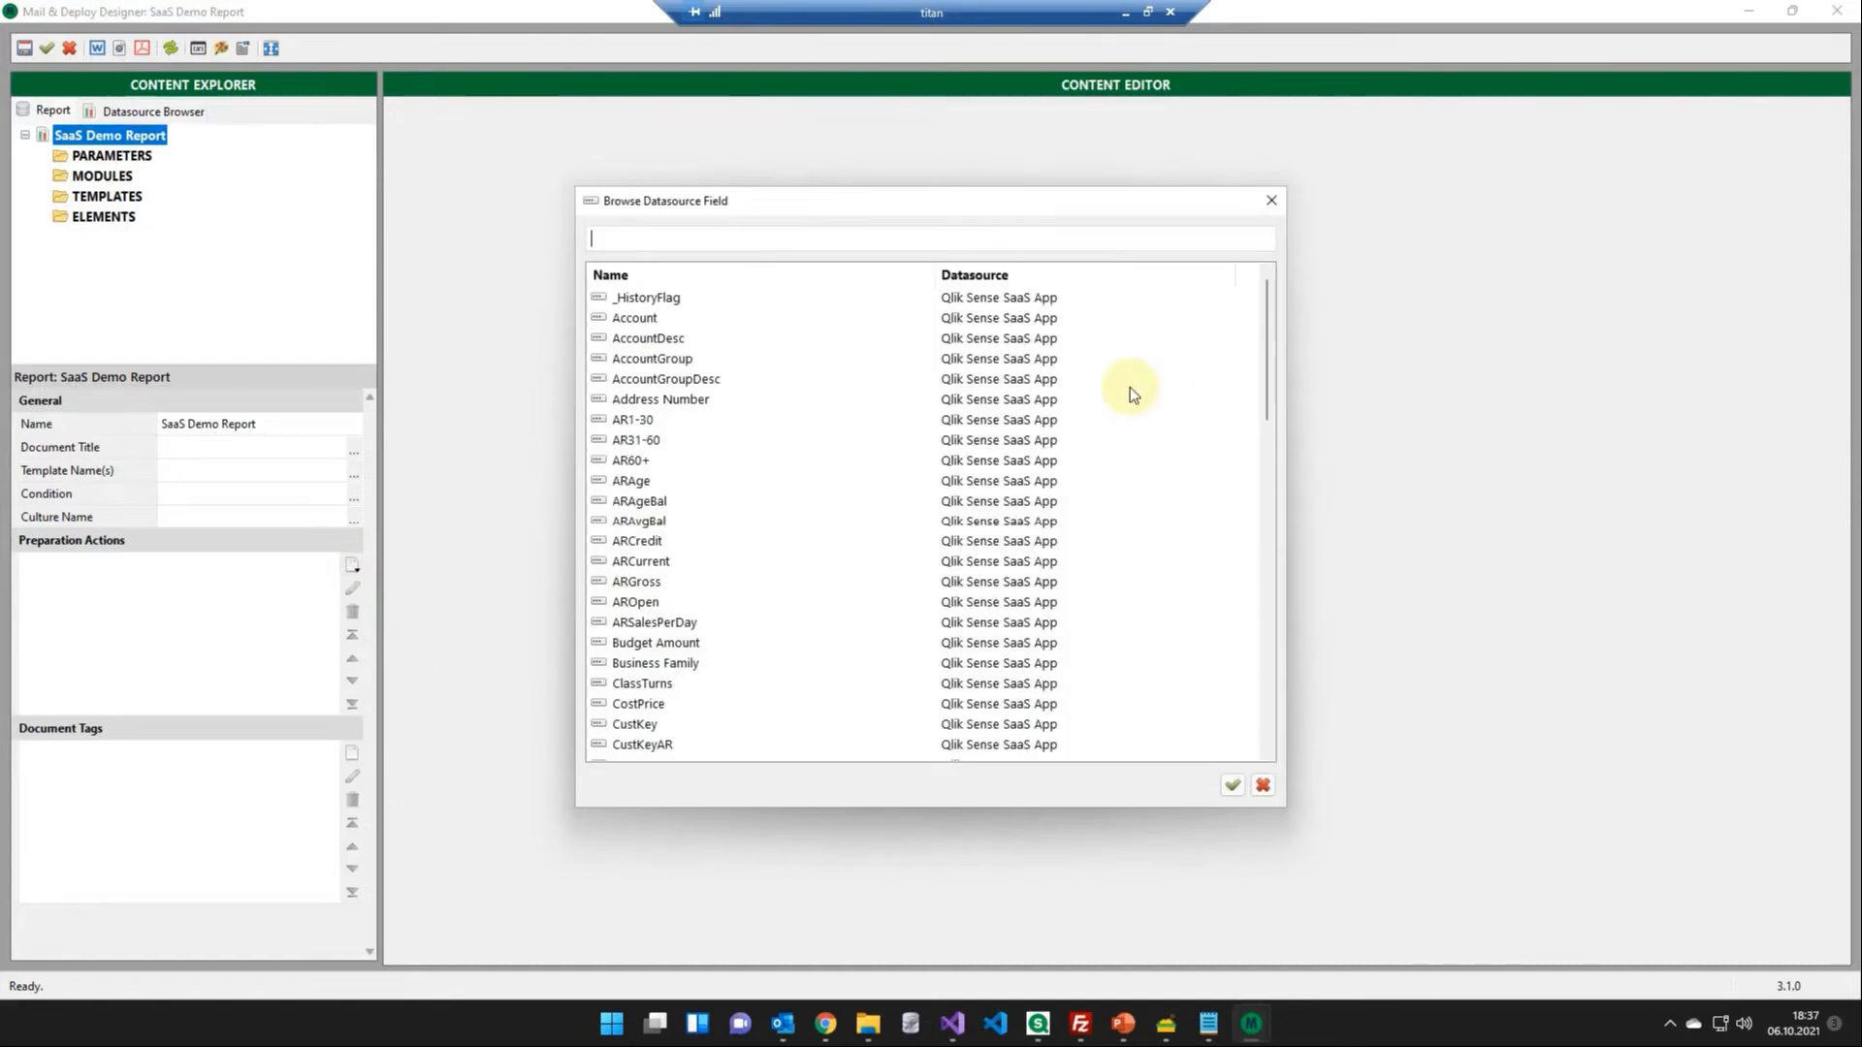
pyautogui.write('sales rep name')
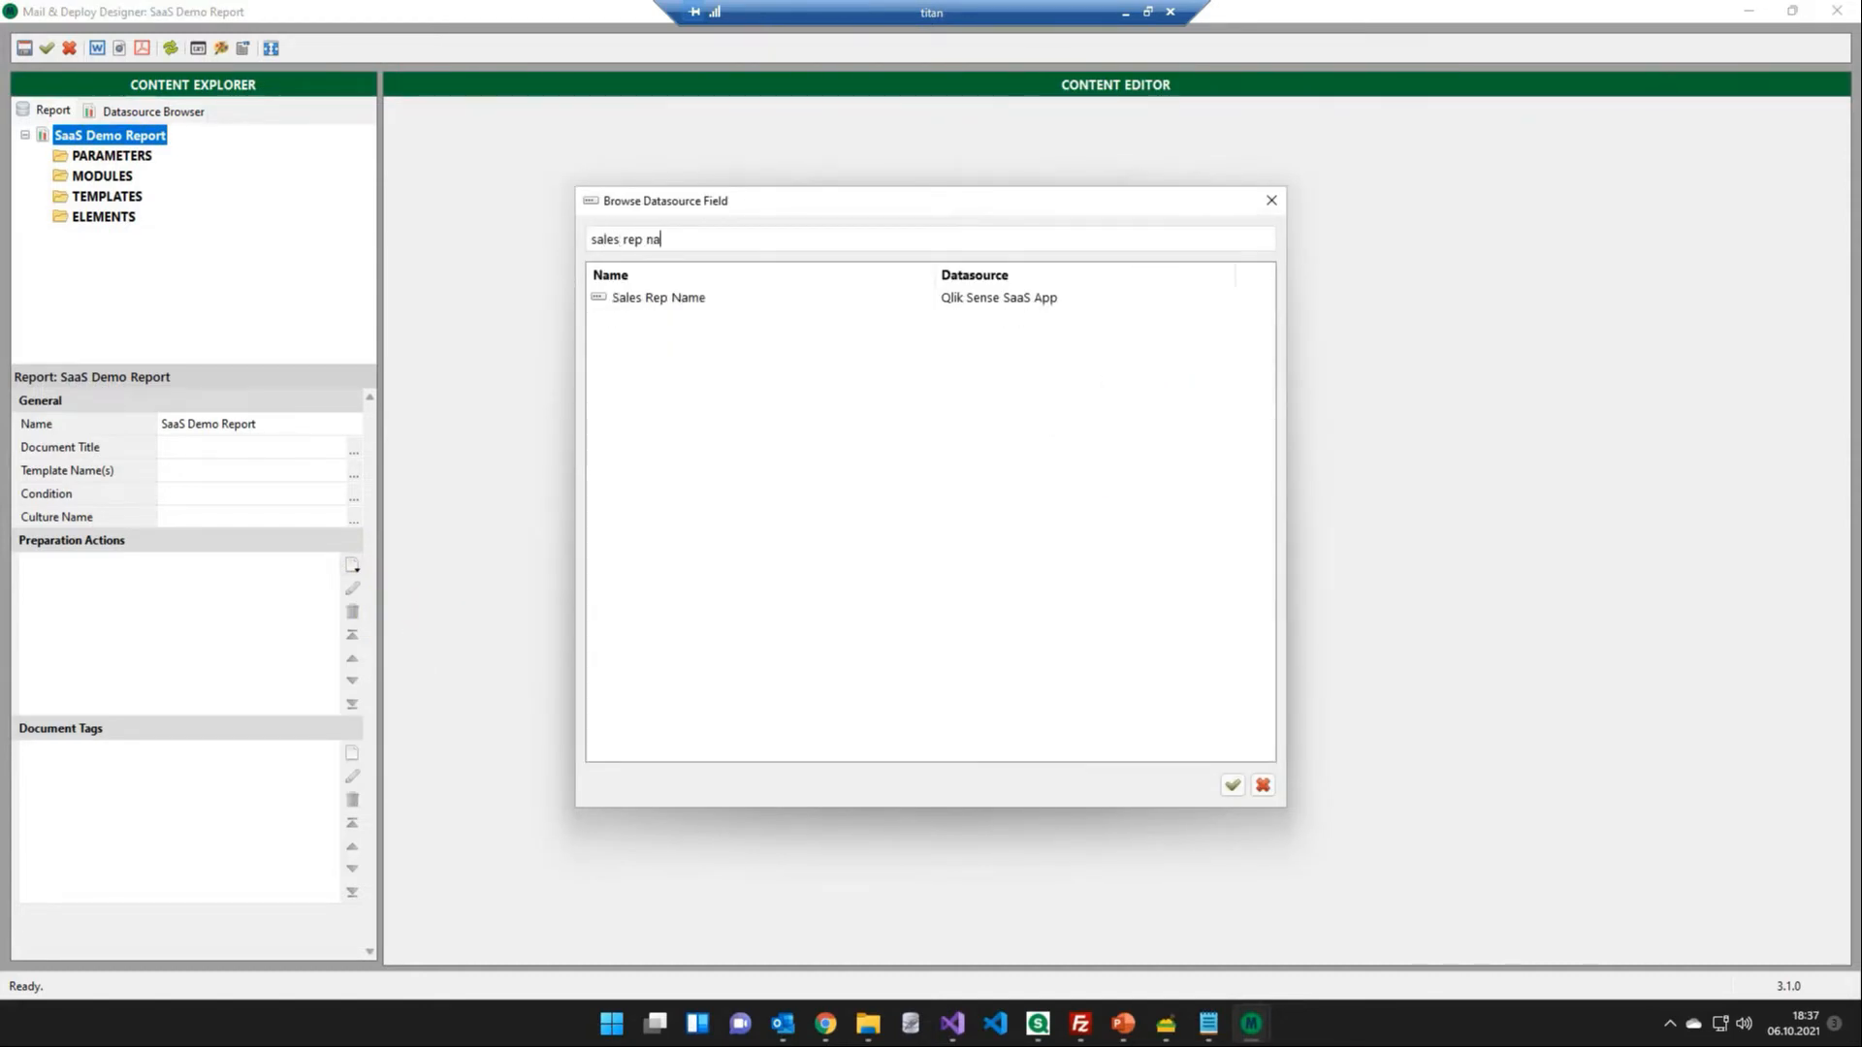
pyautogui.press('Return')
pyautogui.click(1232, 370)
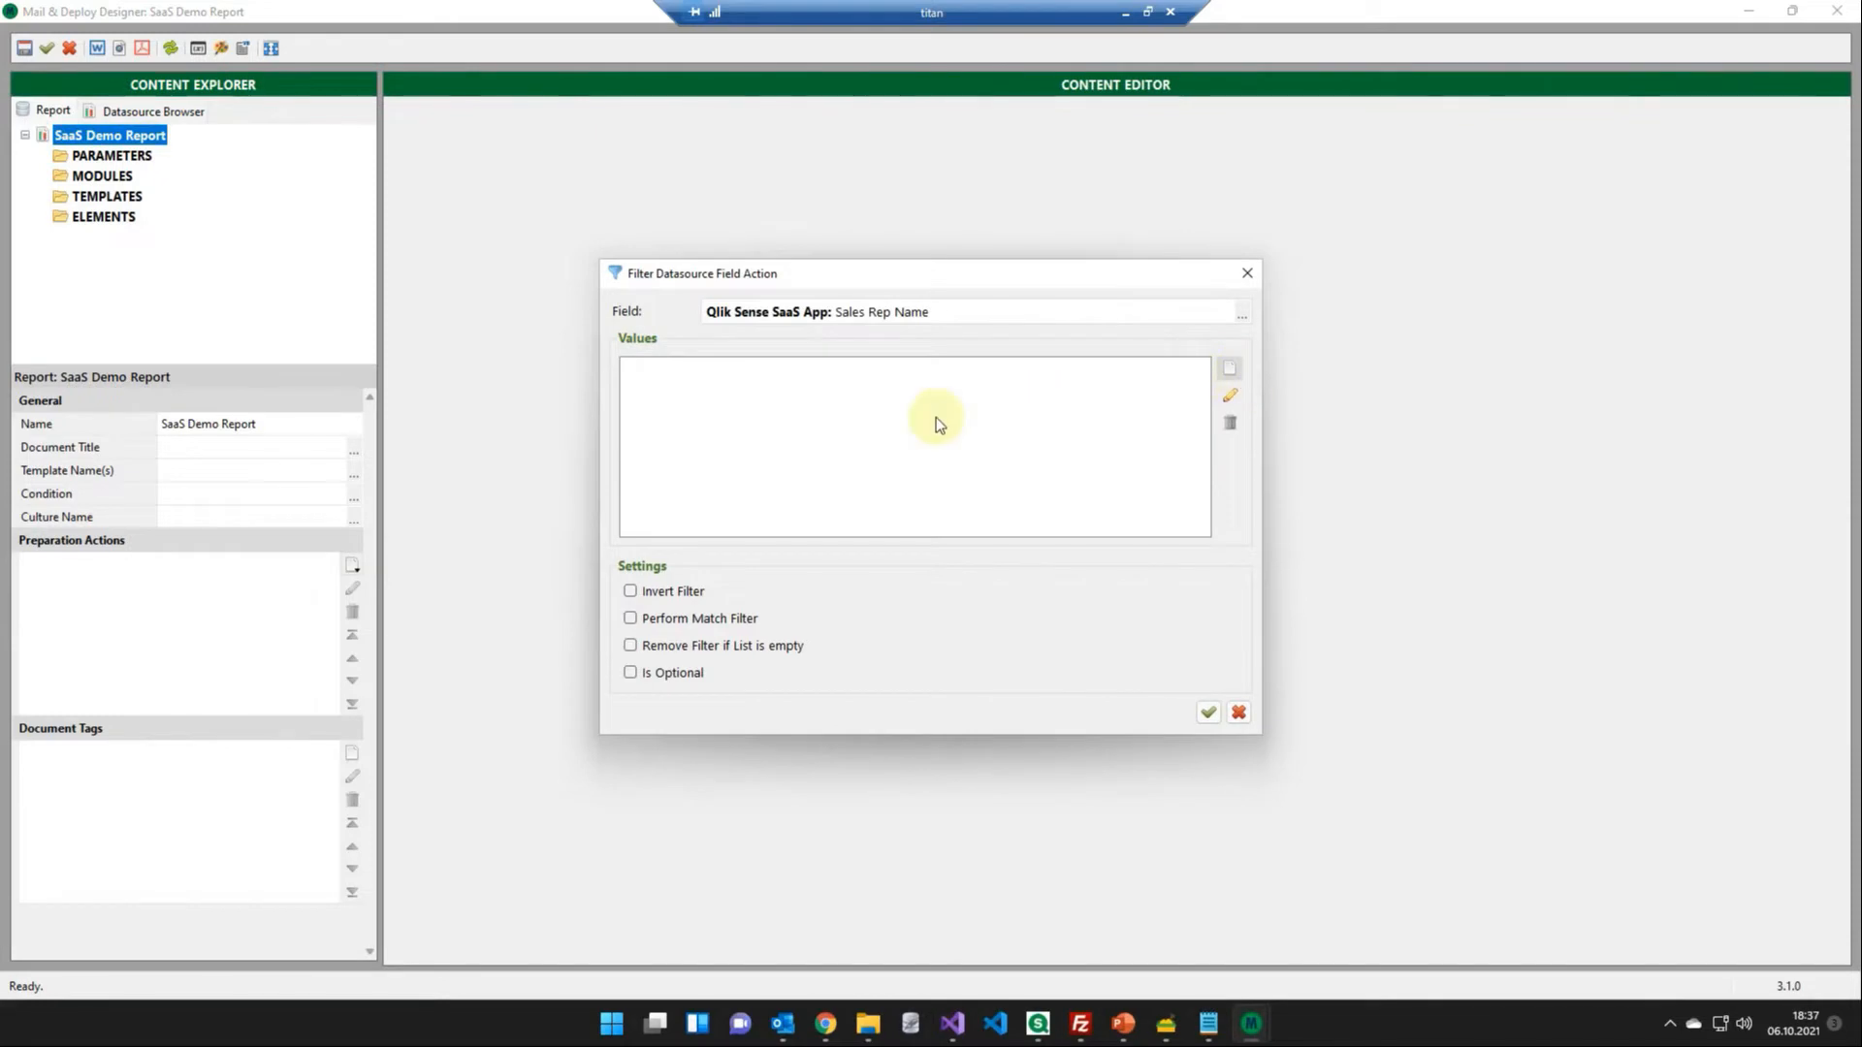
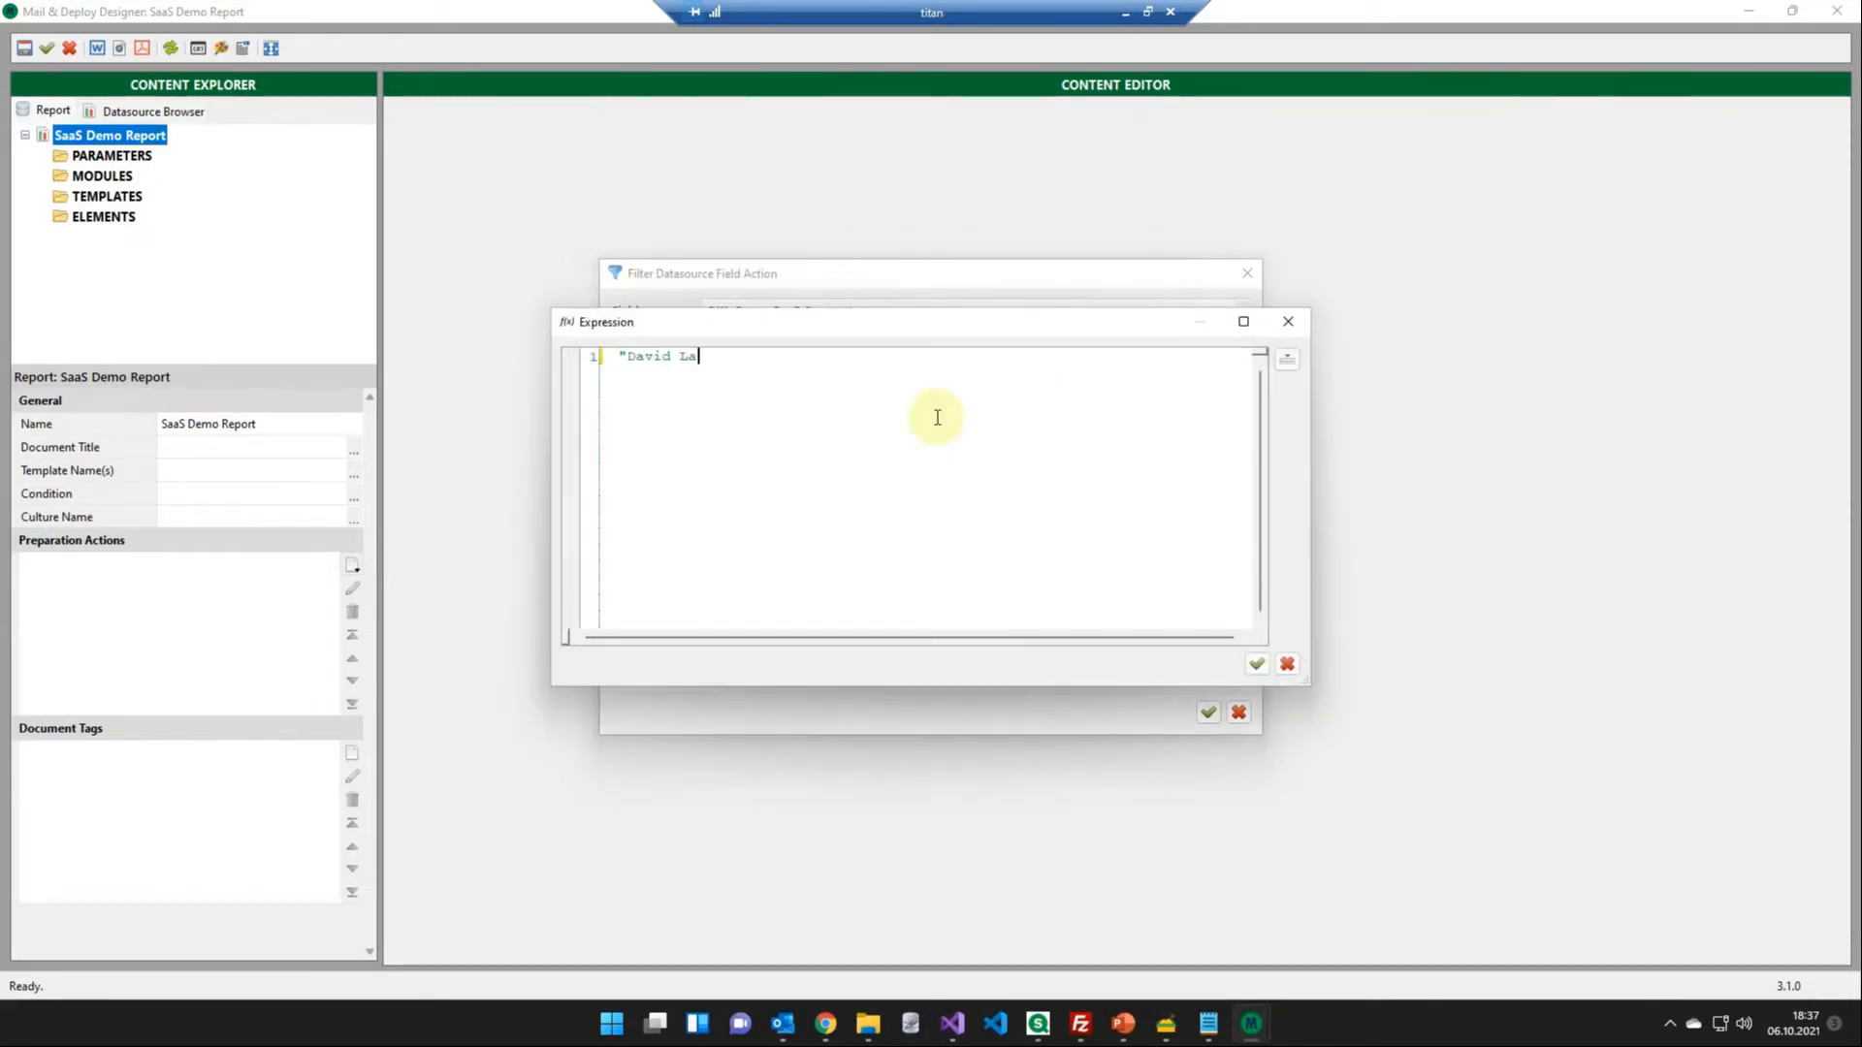
pyautogui.click(1255, 665)
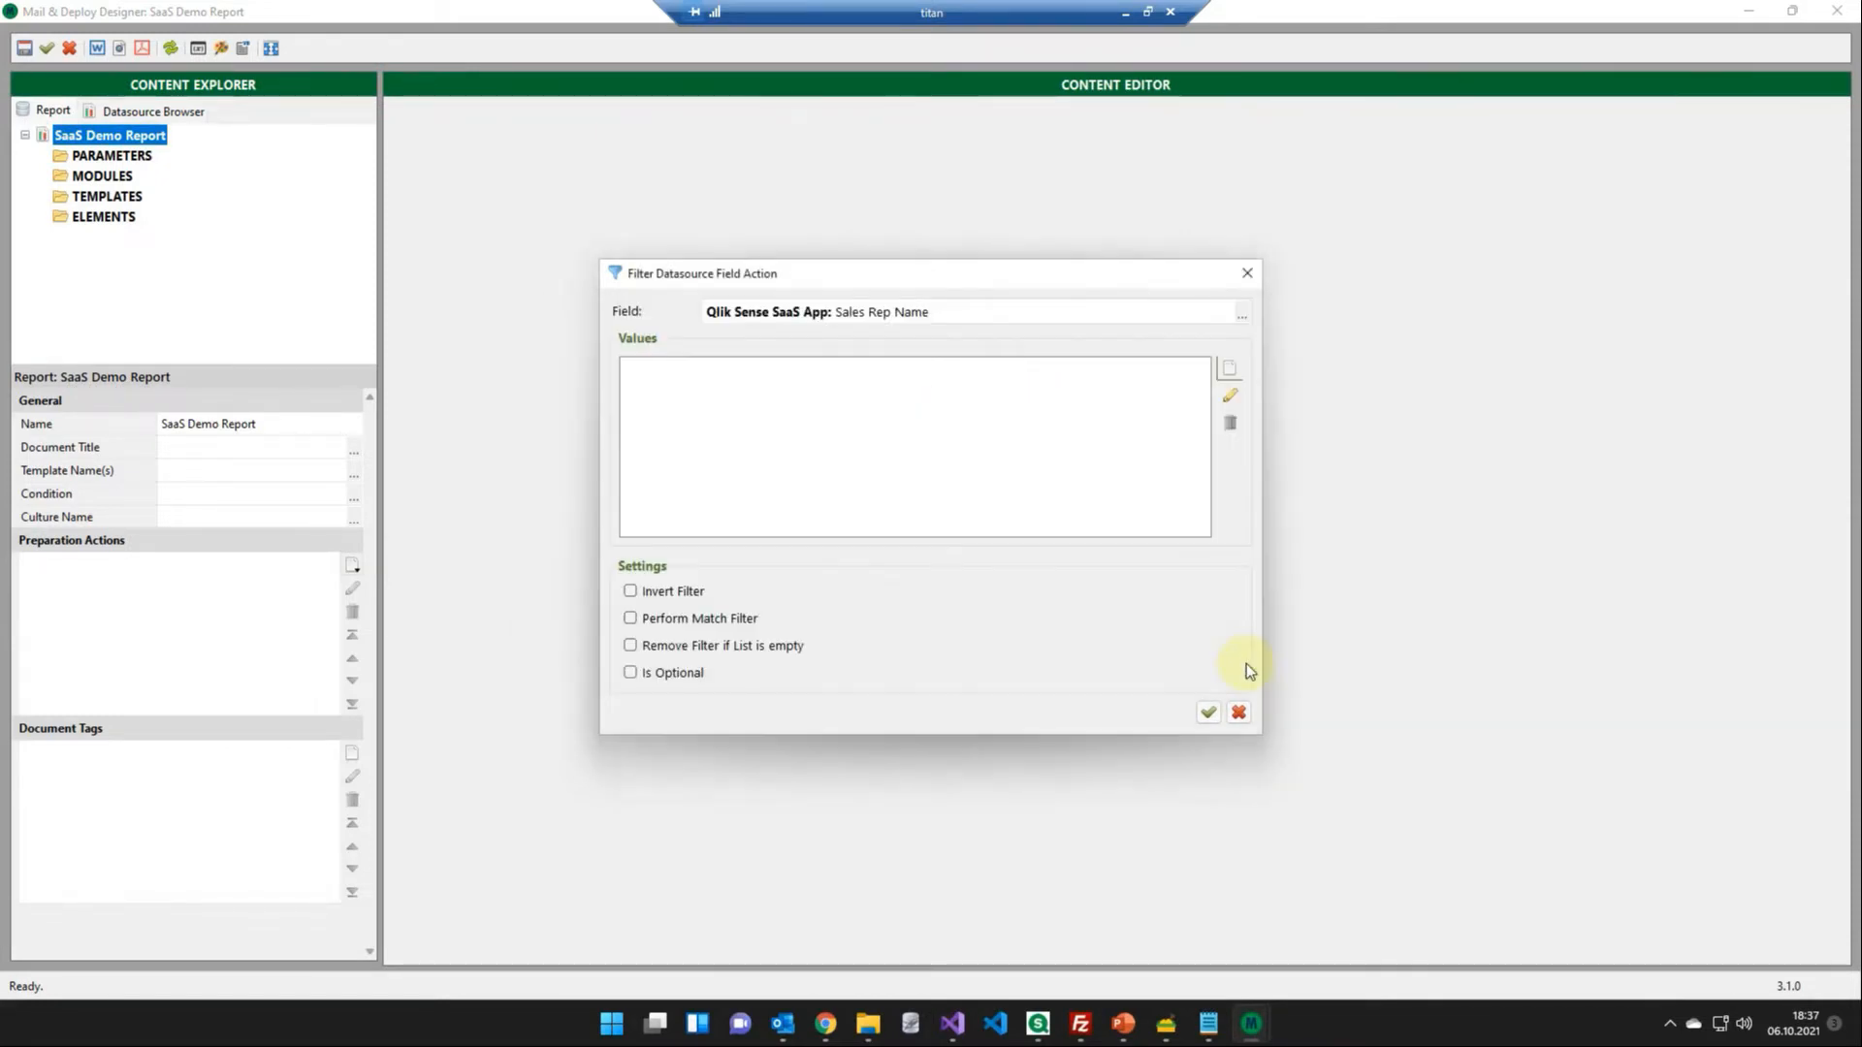
pyautogui.click(1209, 710)
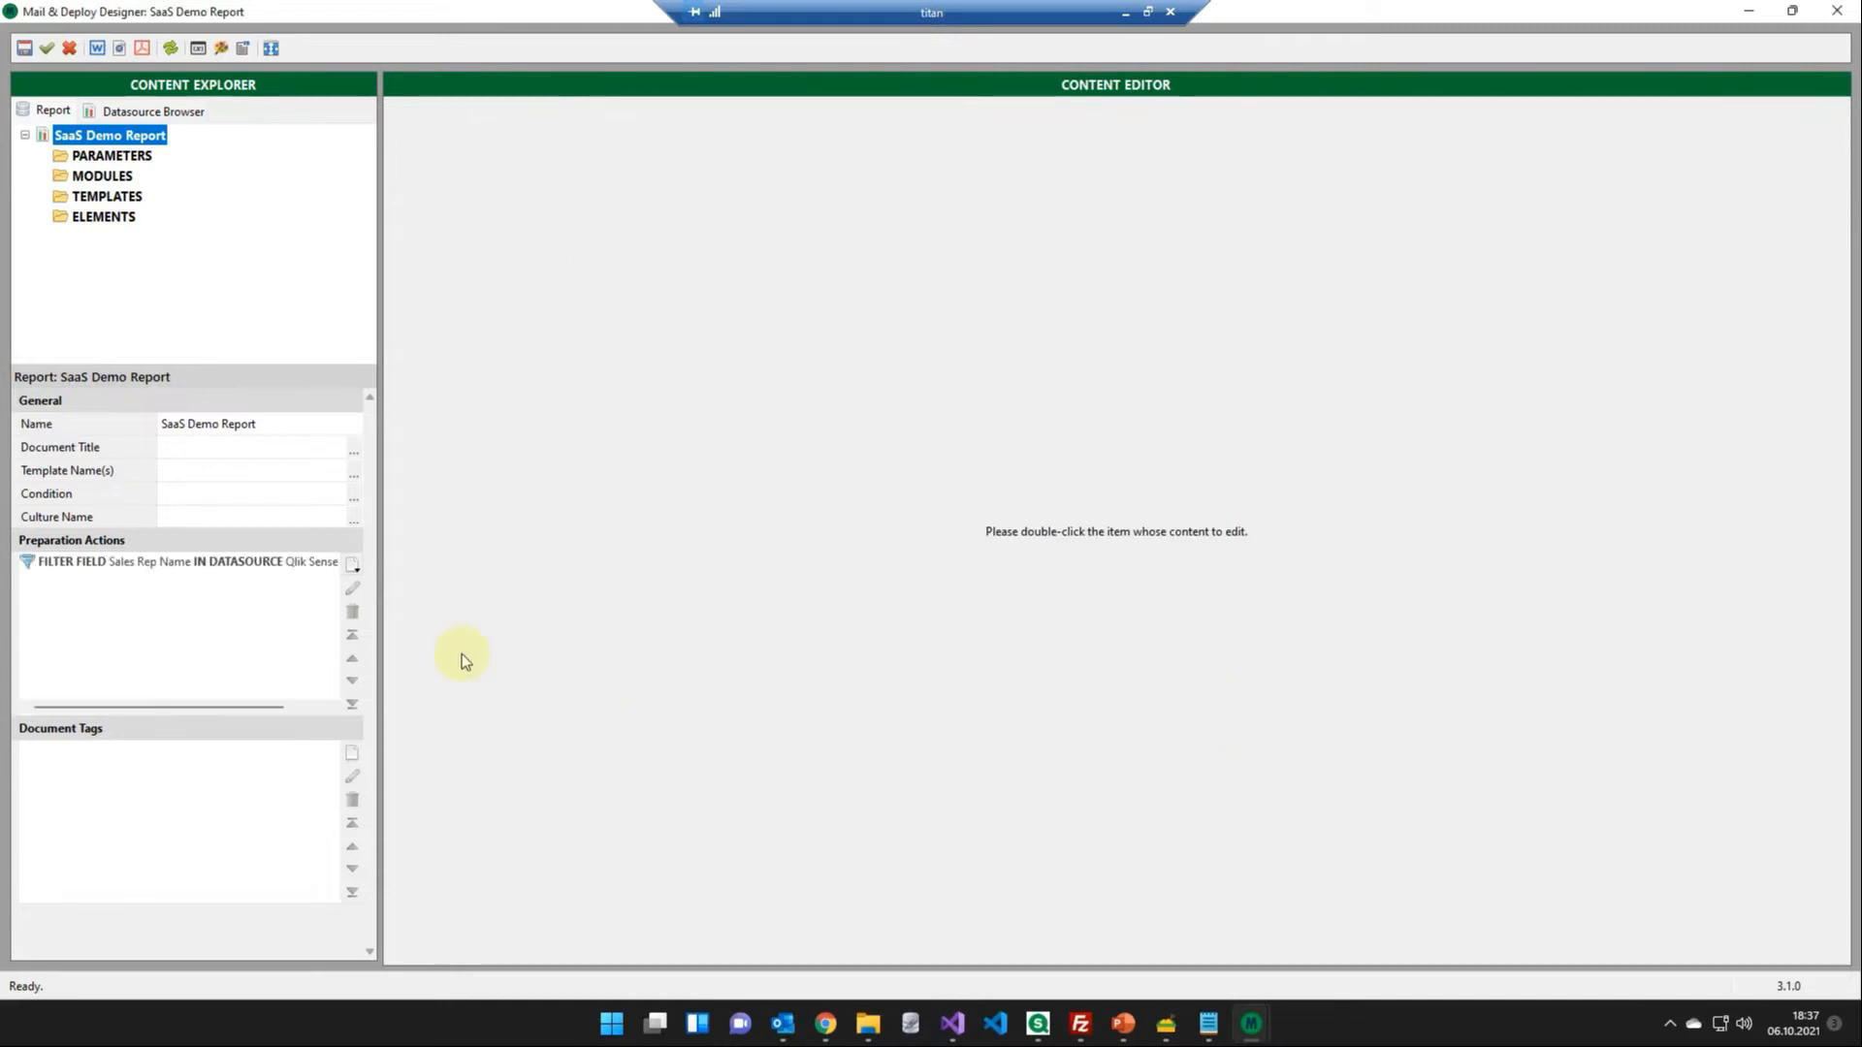
# - Add a second preparation action that filters the Product Group Desc field by the expression "Deli"
pyautogui.click(352, 567)
pyautogui.click(398, 586)
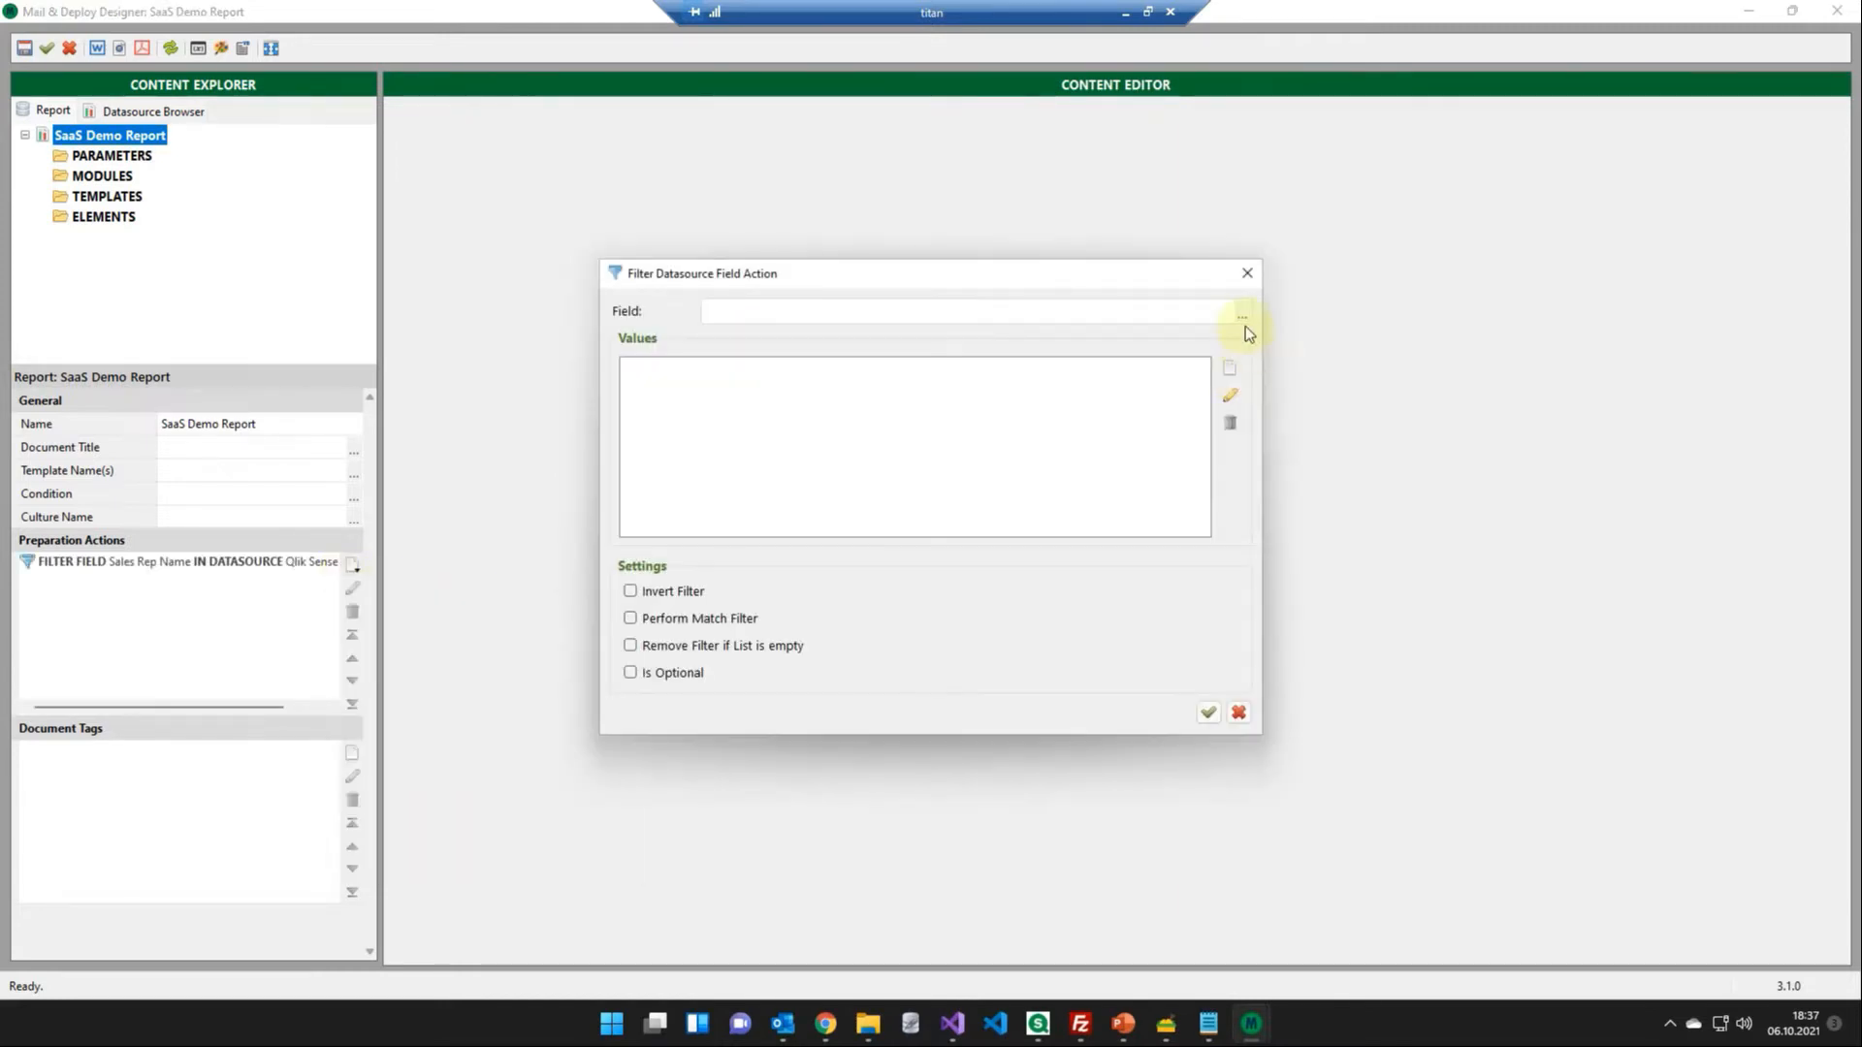
pyautogui.click(1242, 316)
pyautogui.write('product')
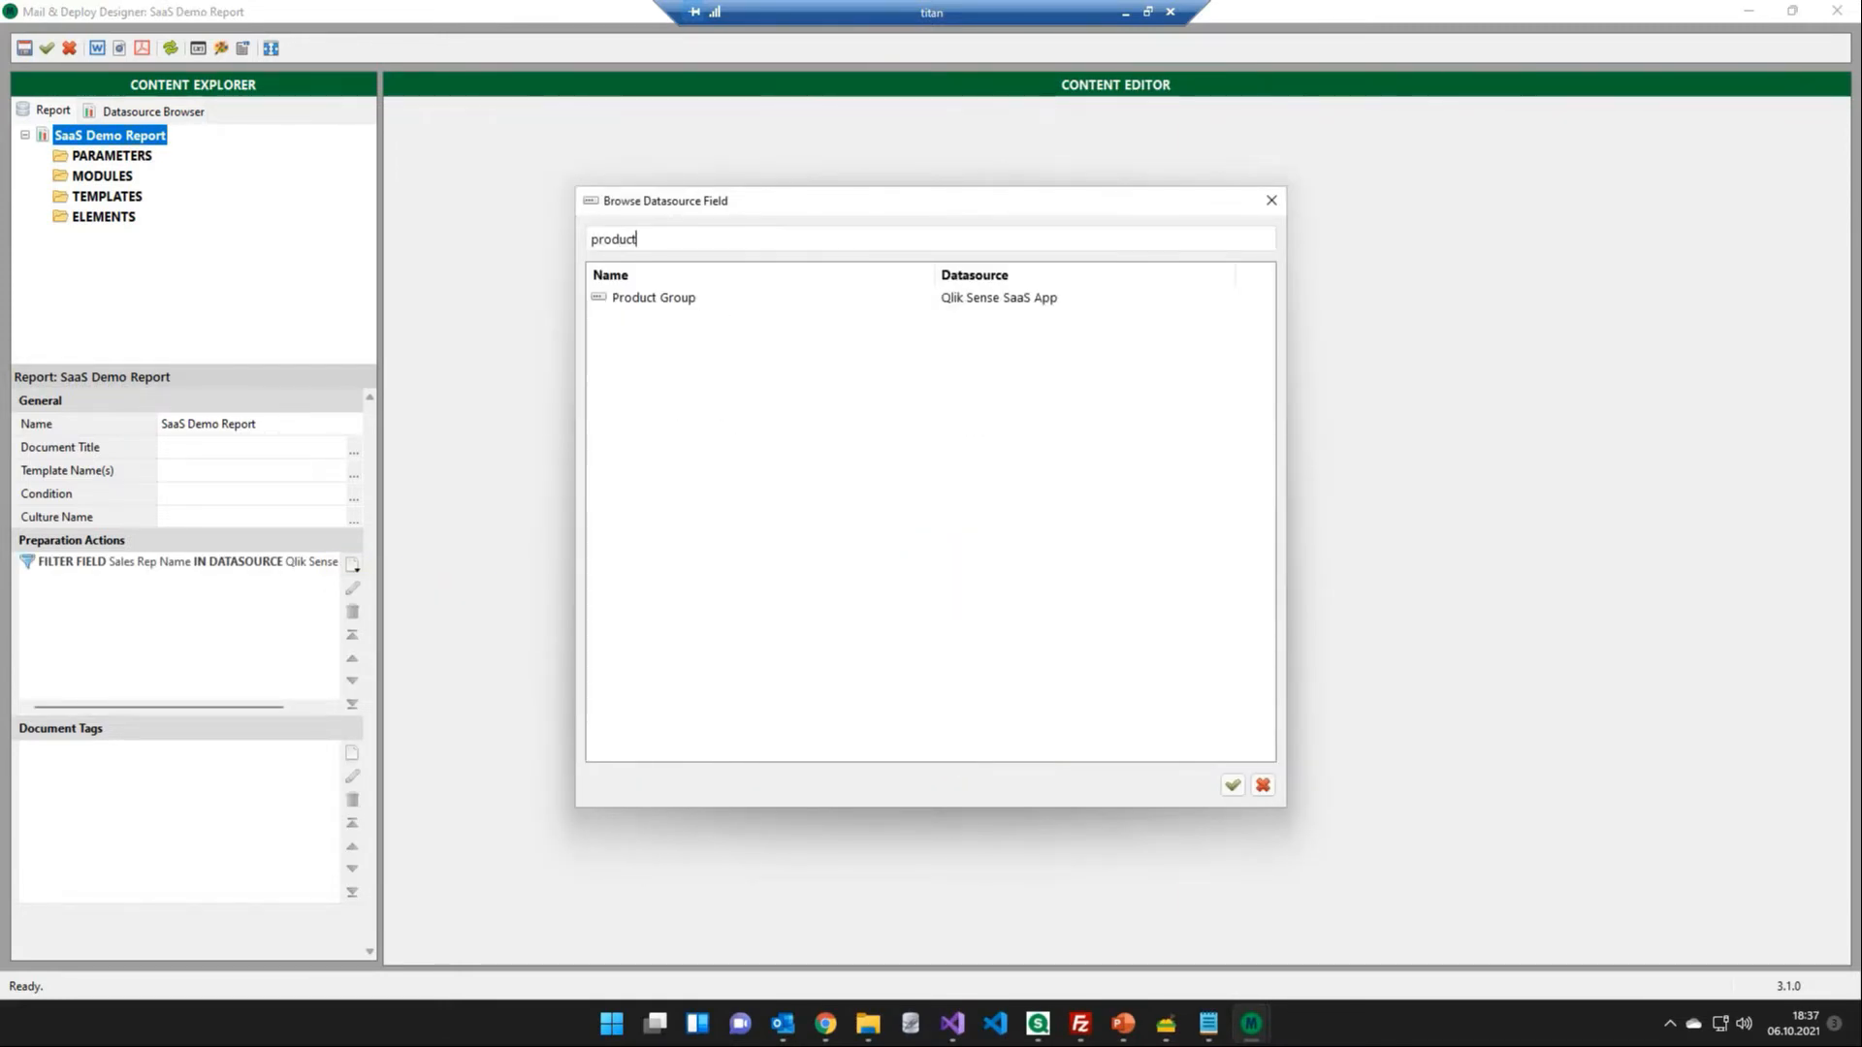
pyautogui.doubleClick(656, 317)
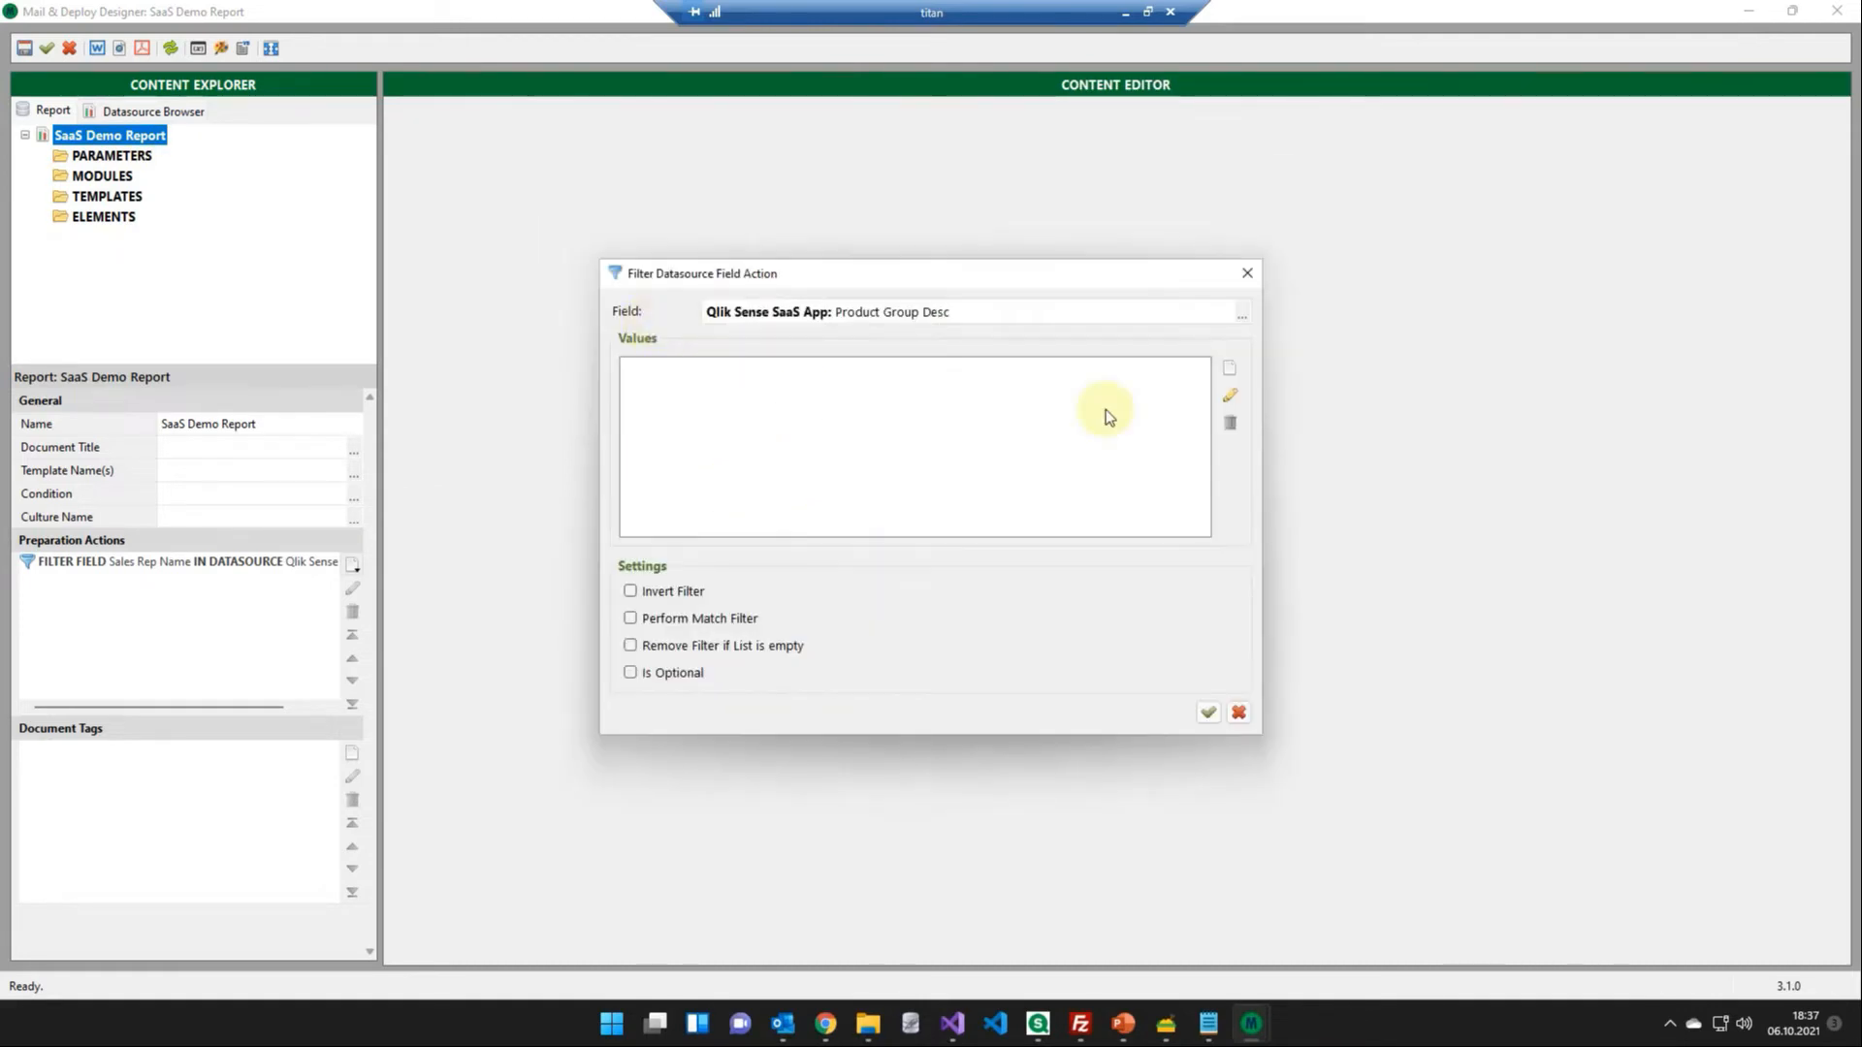
pyautogui.click(1225, 371)
pyautogui.write('"Deli"')
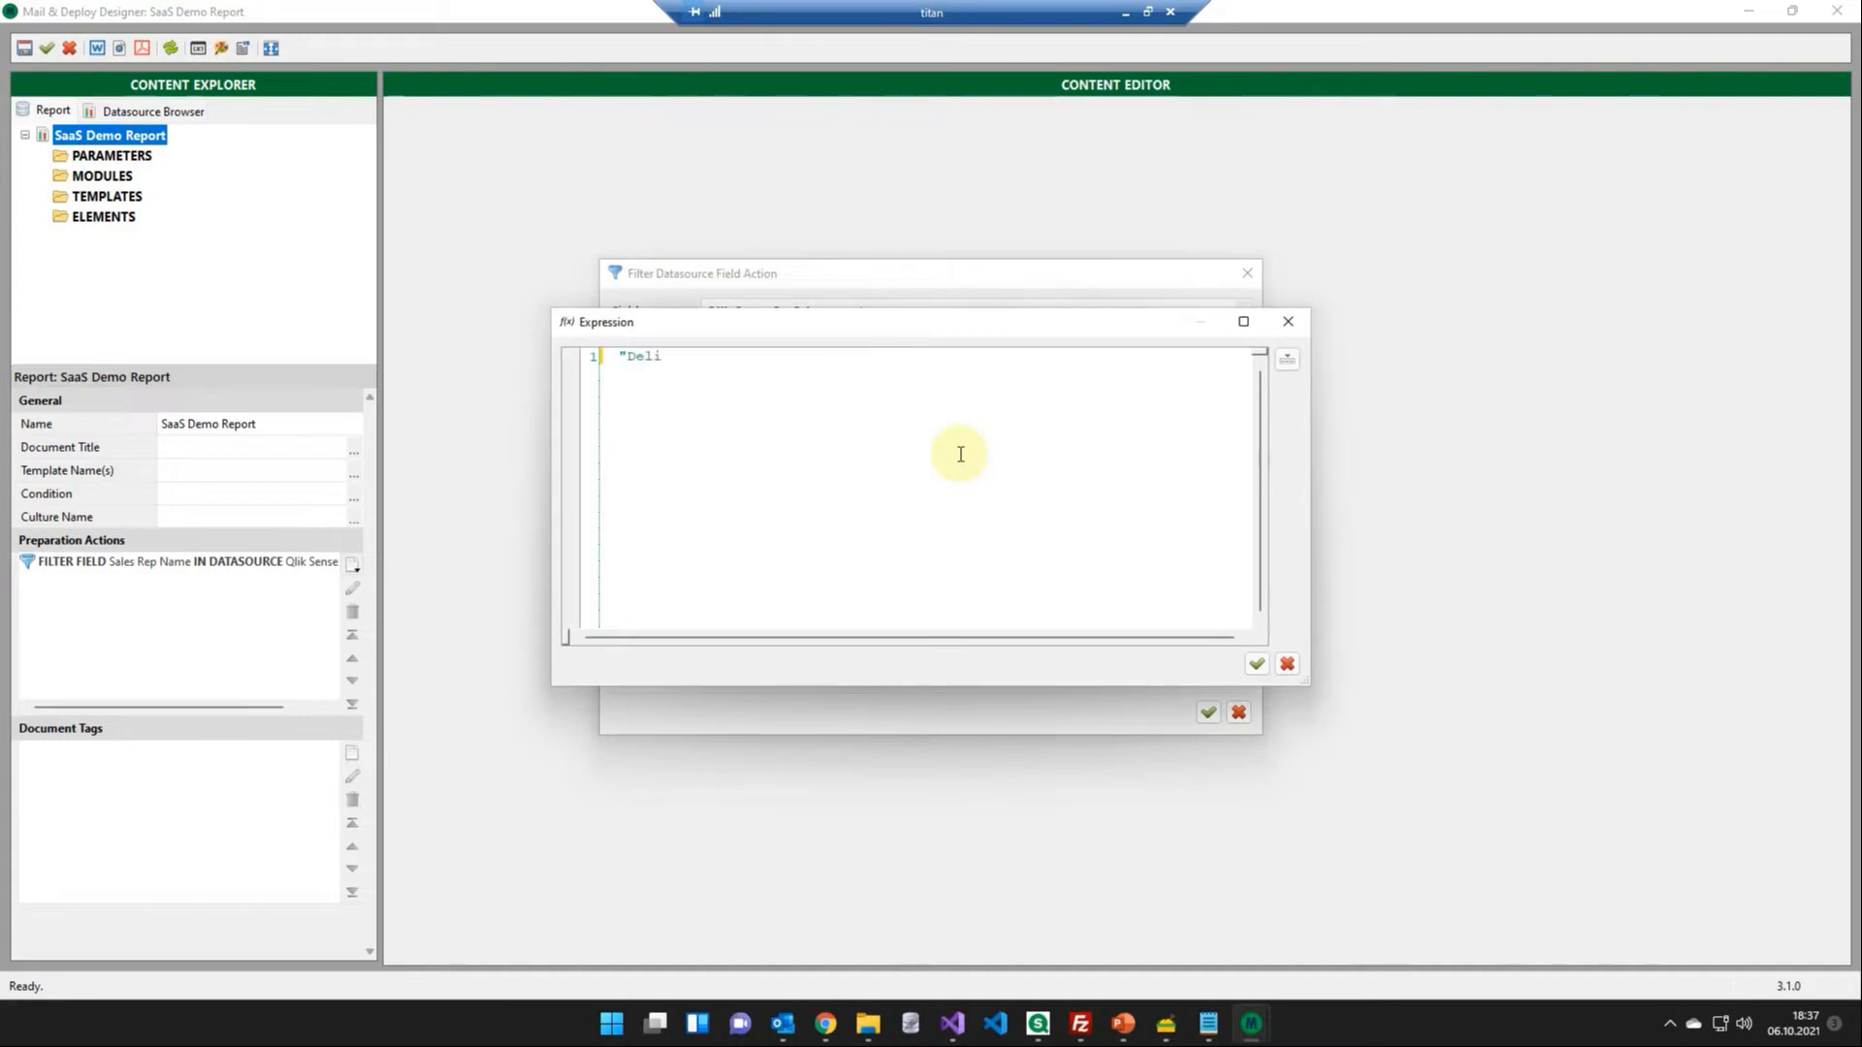
pyautogui.click(1256, 664)
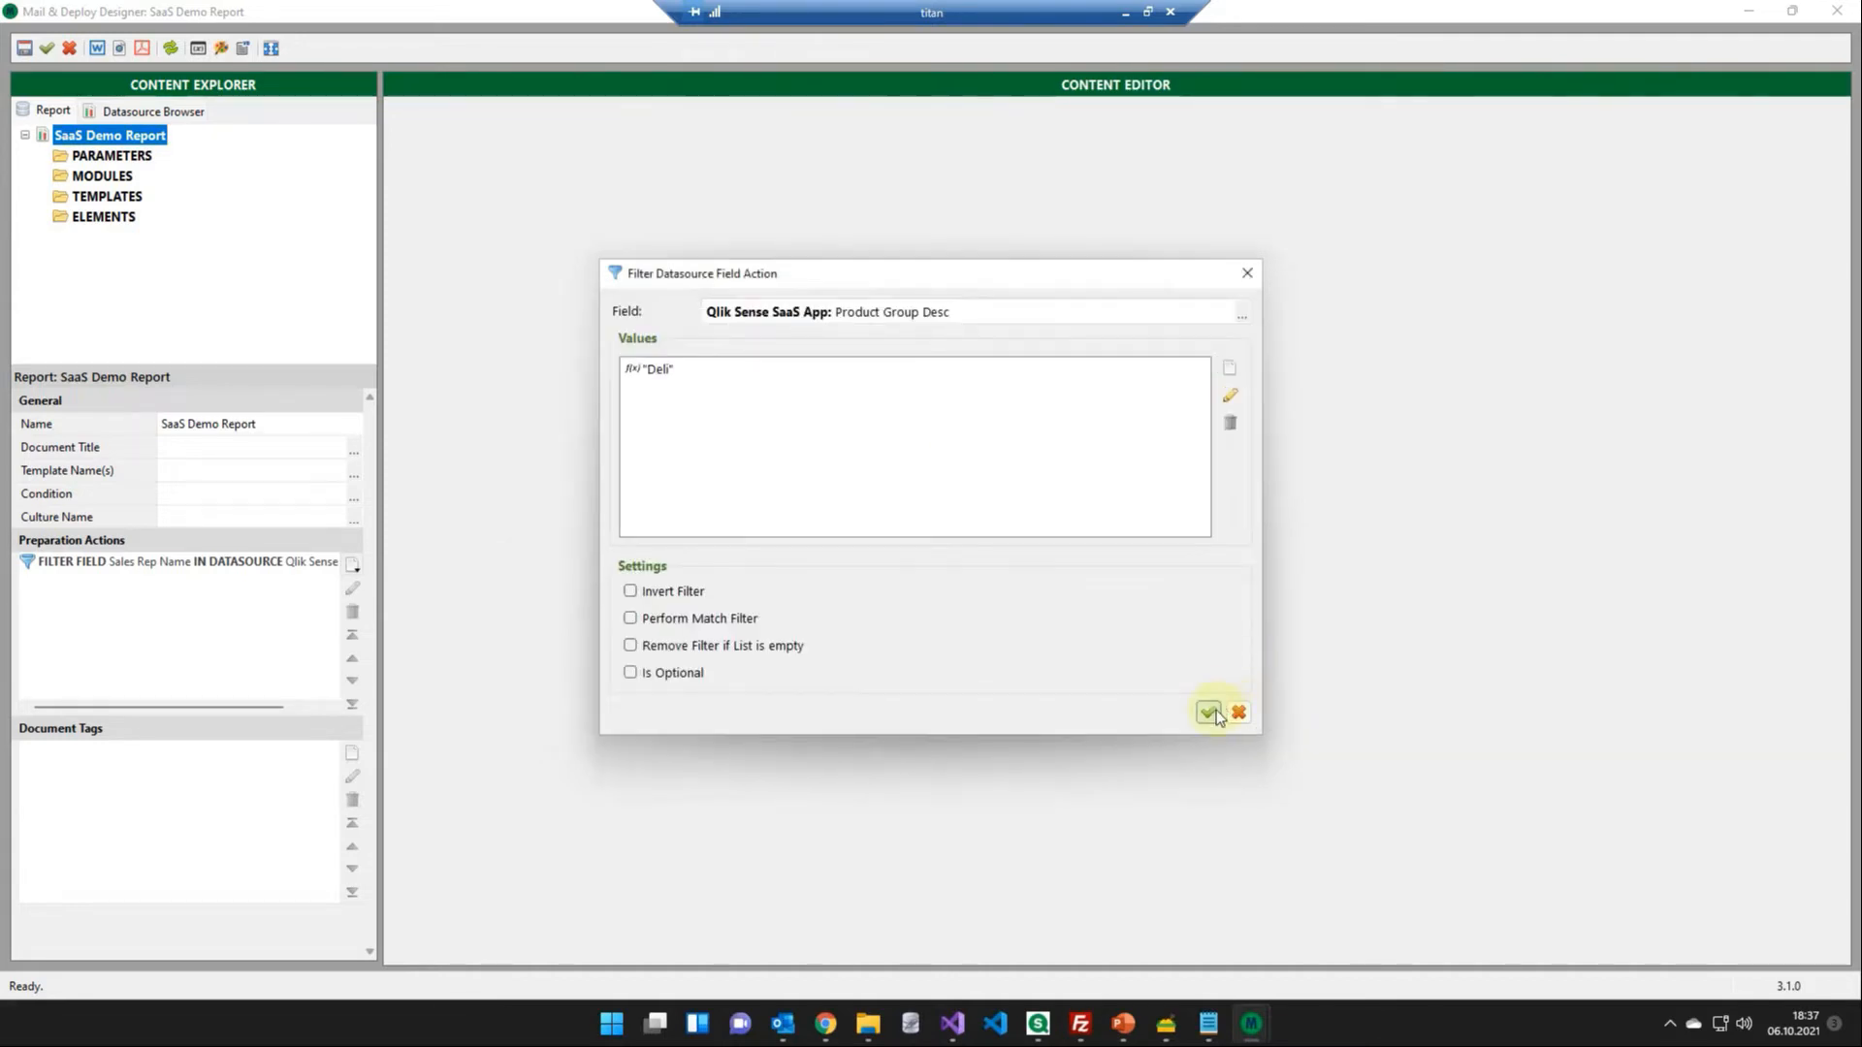
pyautogui.click(1208, 712)
# - Create a report template named "Template" and open it for editing
pyautogui.rightClick(131, 197)
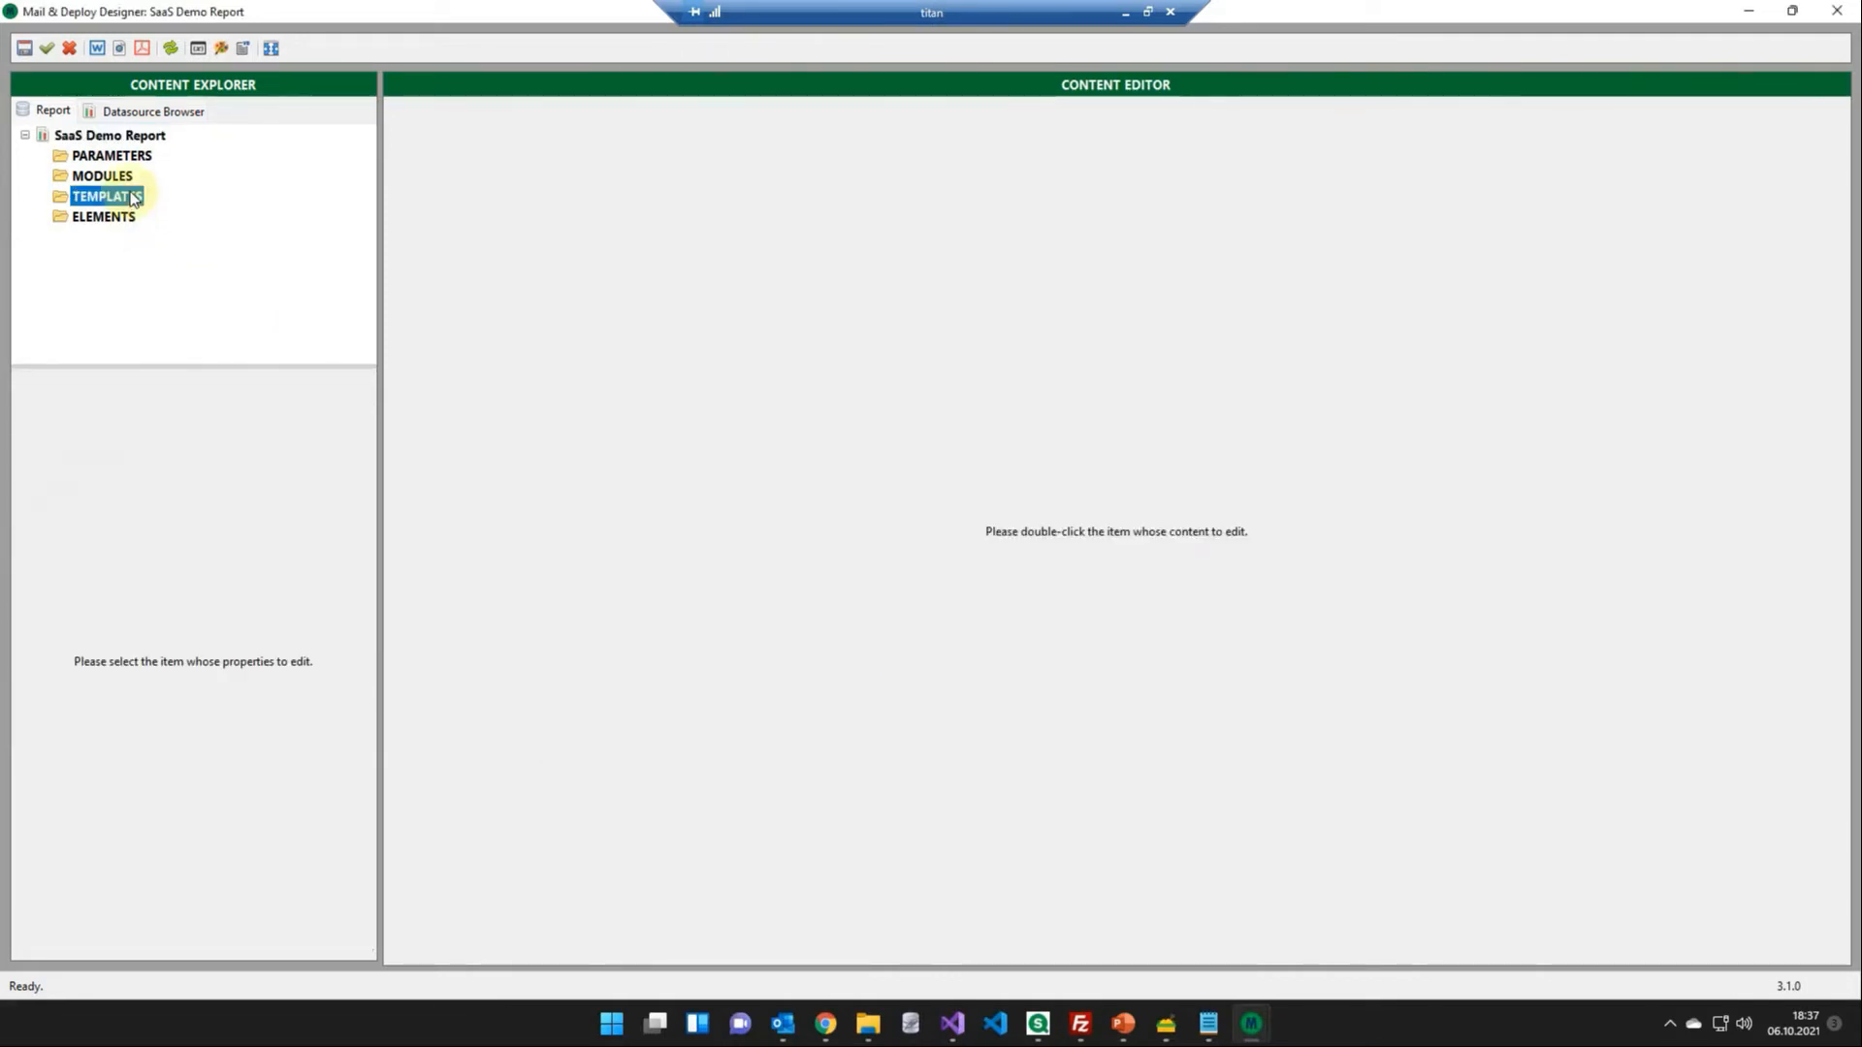
pyautogui.click(163, 201)
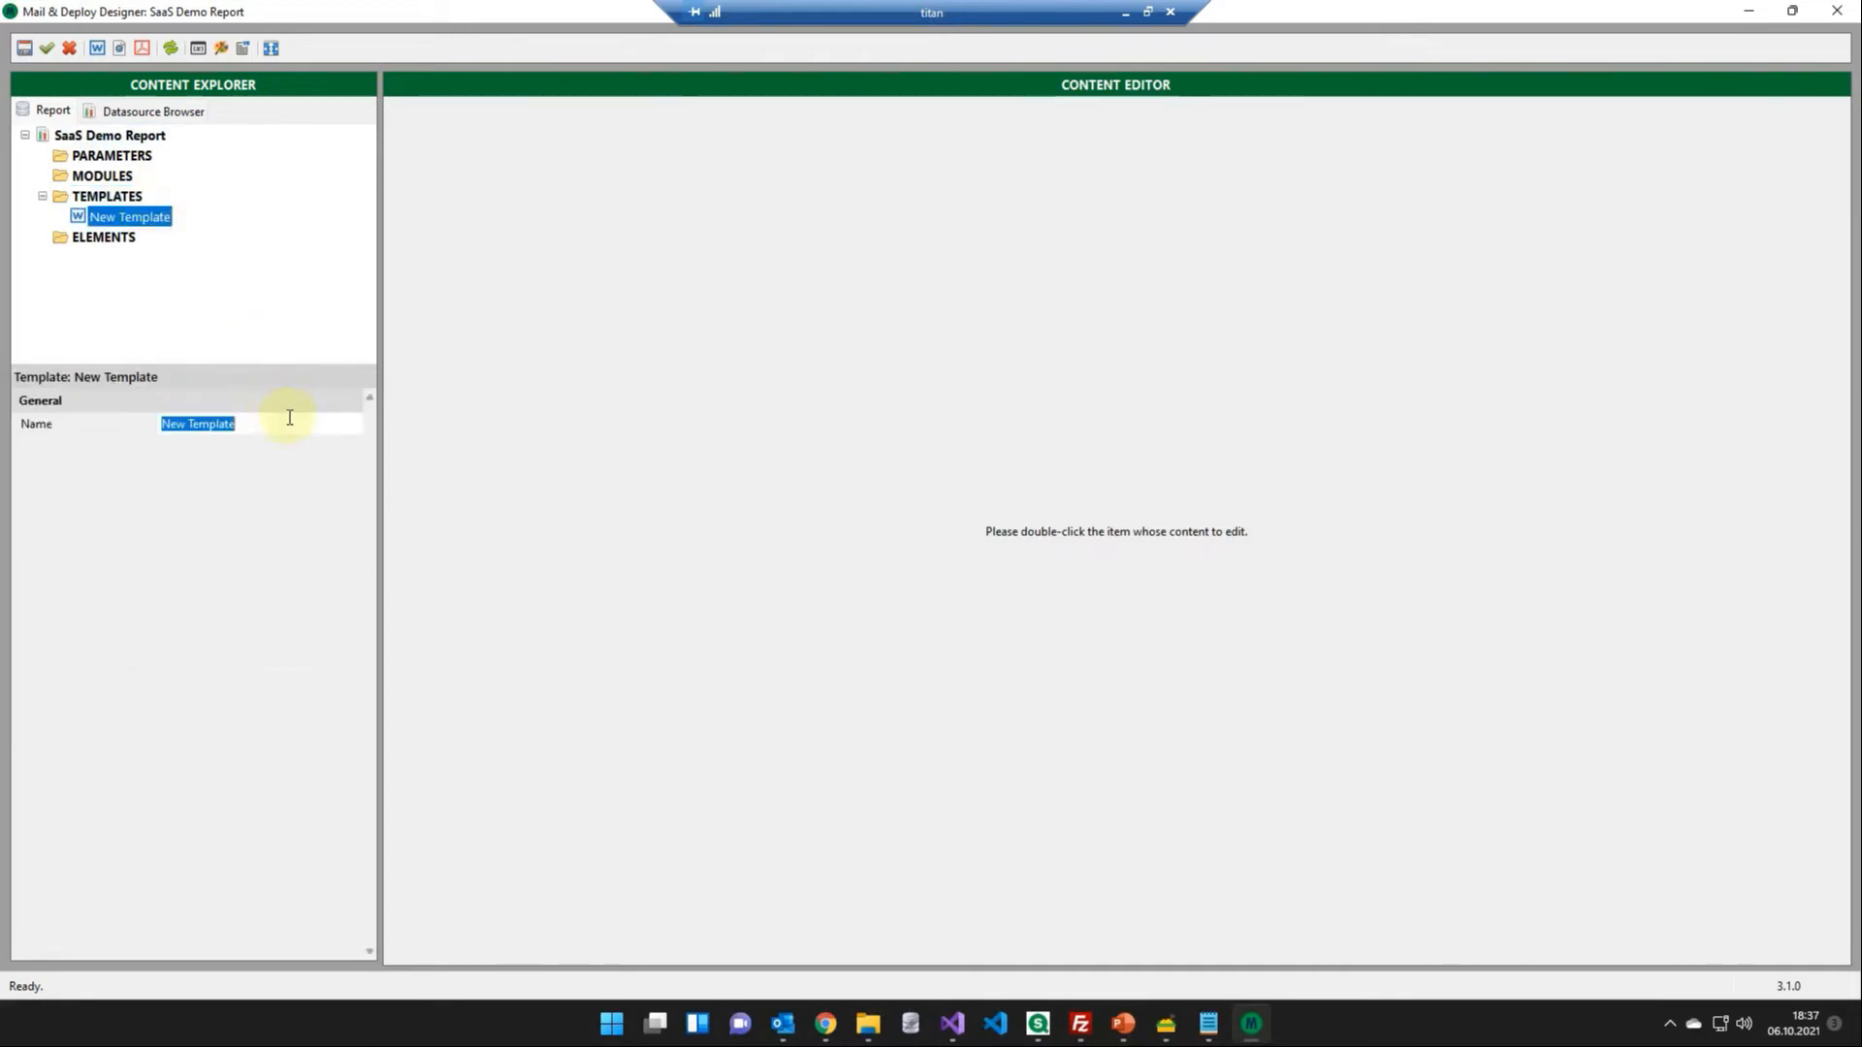
pyautogui.write('Template')
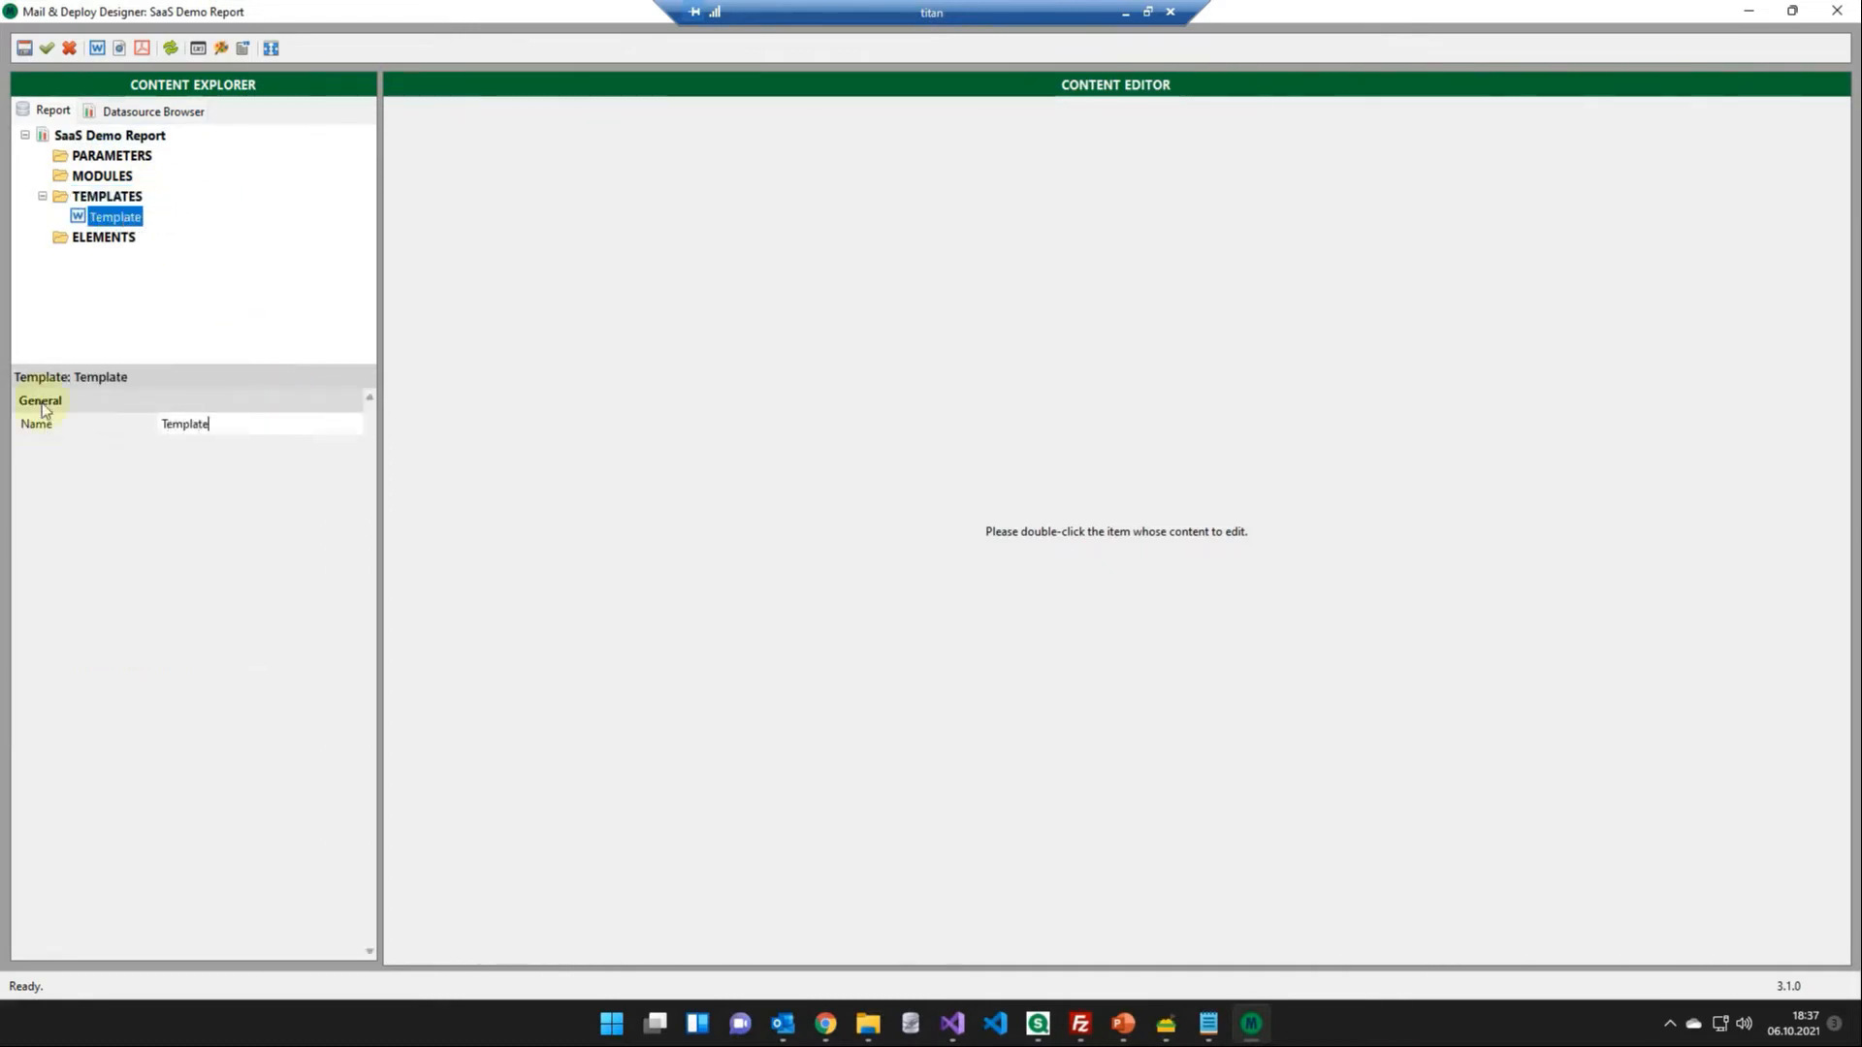
pyautogui.doubleClick(117, 220)
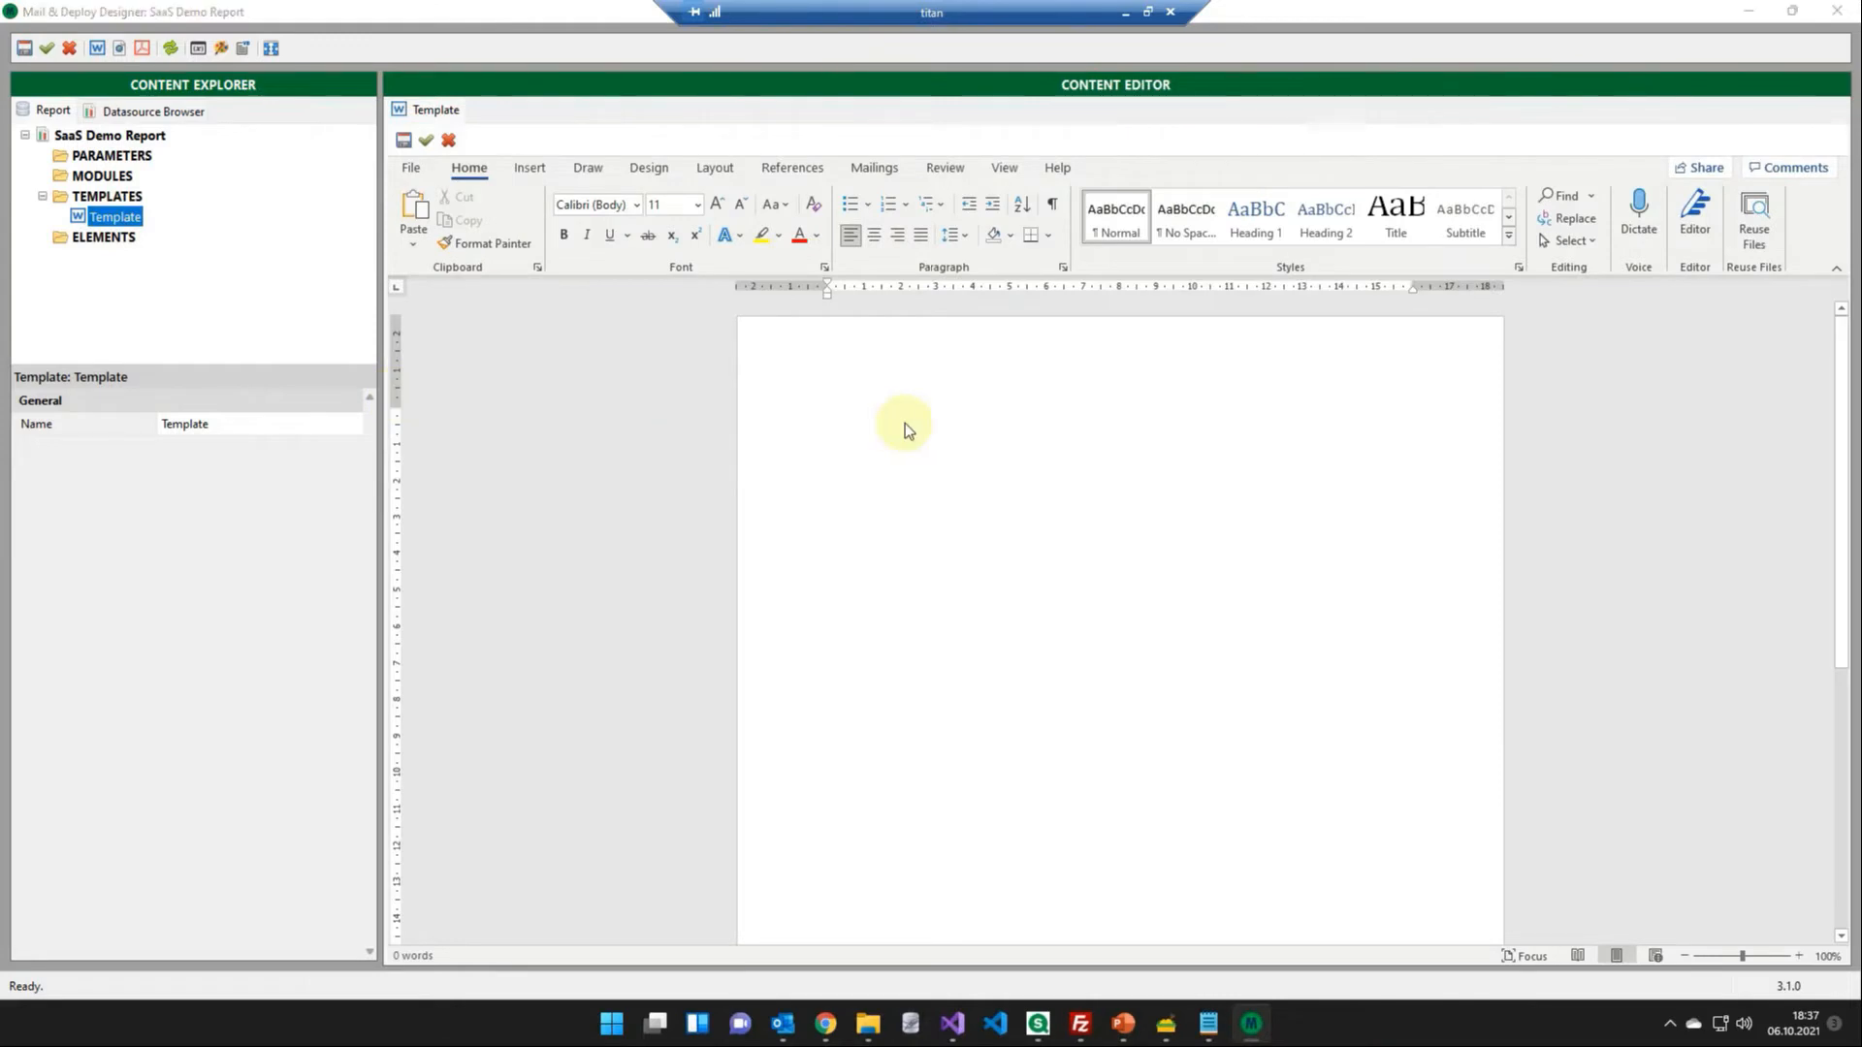
# - Write the Heading 1 title "Qlik Sense SaaS Demo Report" in the template and start a new paragraph below it
pyautogui.click(1249, 207)
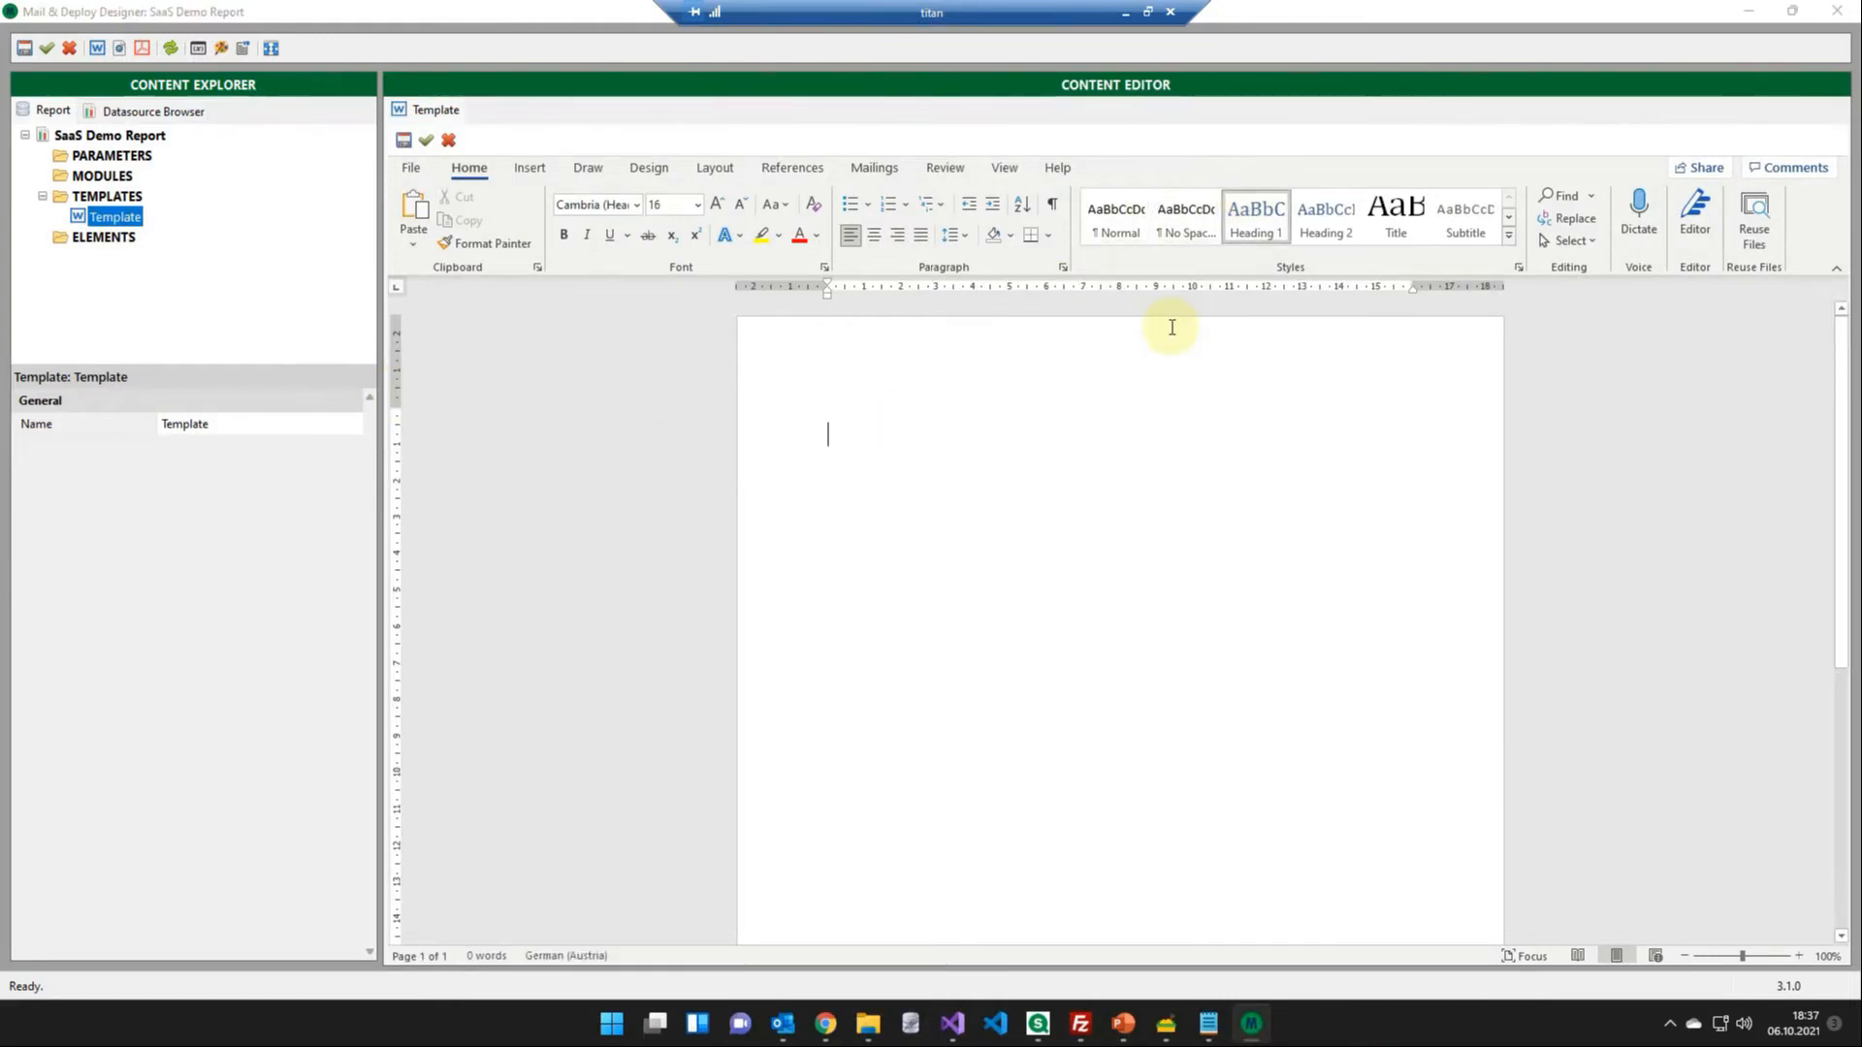
pyautogui.write('Qlik ')
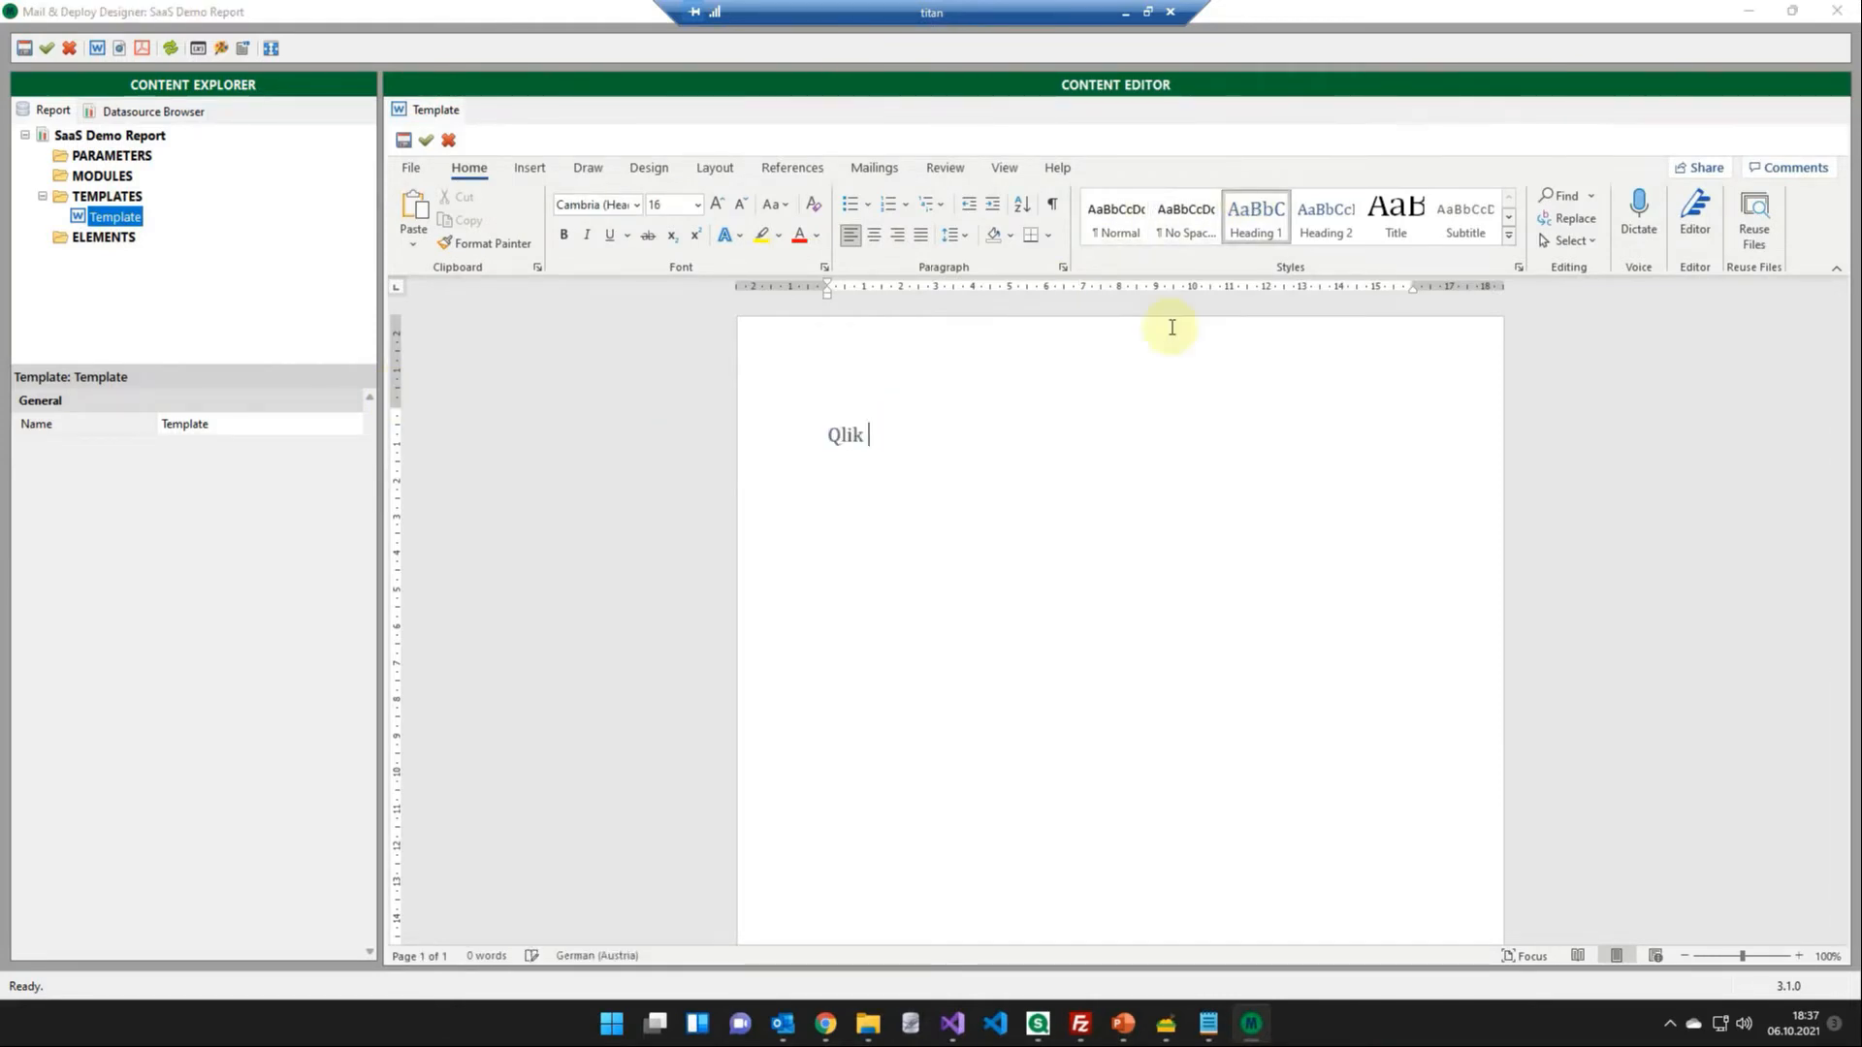
pyautogui.write('Sense SaaS Demo Report')
pyautogui.press('Return')
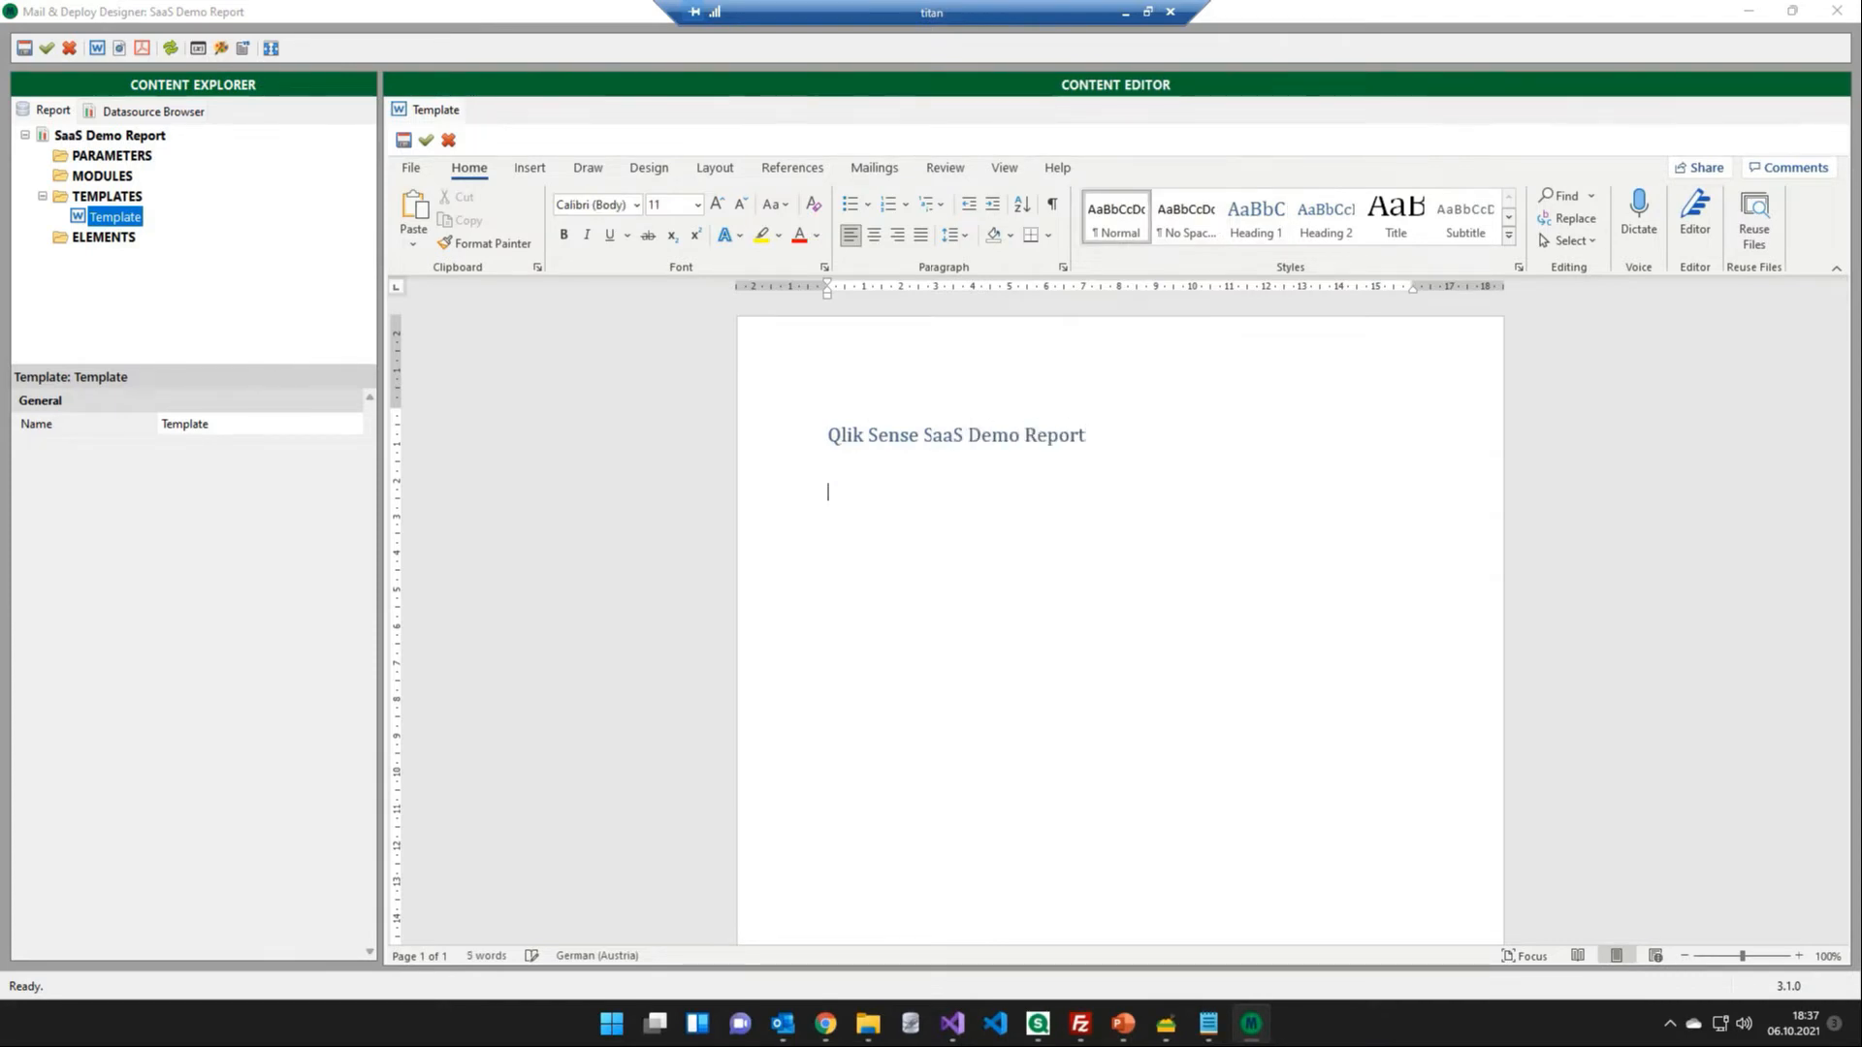
# - Add the Expenses by Accounts pie chart from the datasource's KPI Dashboard sheet as a report element
pyautogui.click(183, 111)
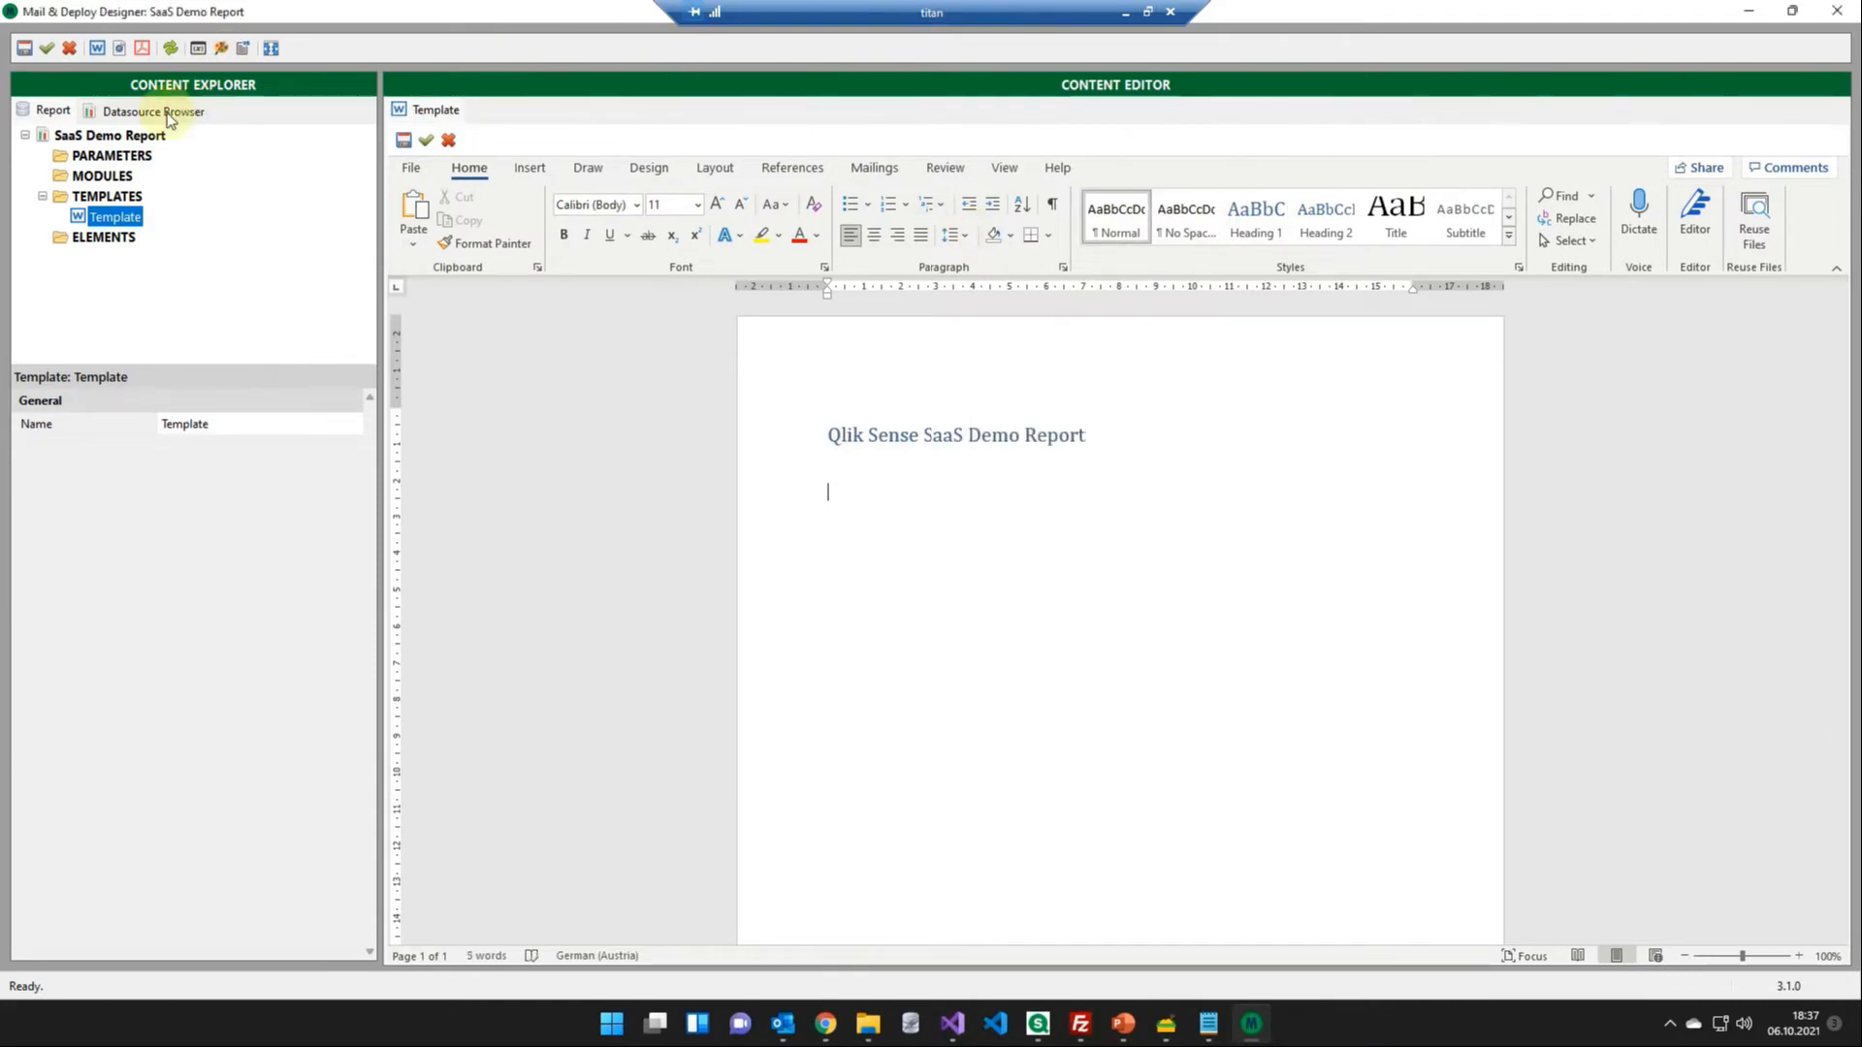
pyautogui.click(29, 182)
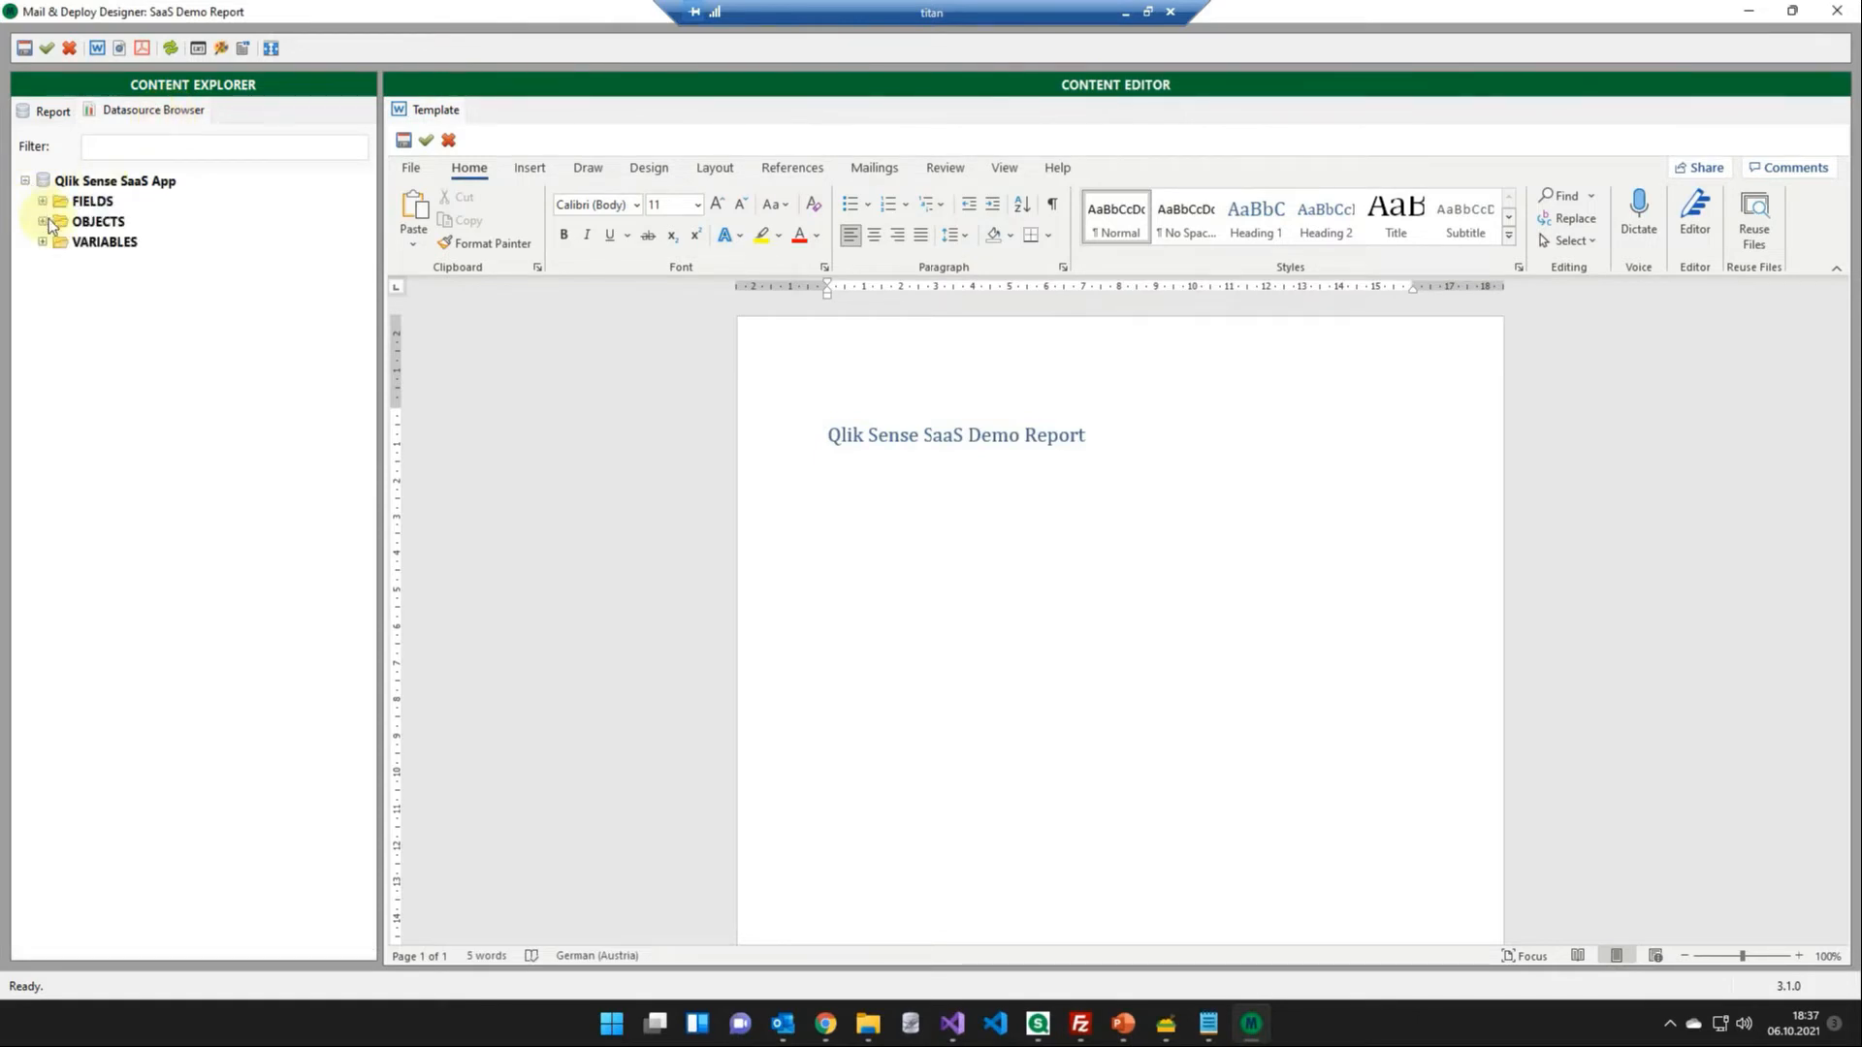
pyautogui.click(43, 222)
pyautogui.click(60, 263)
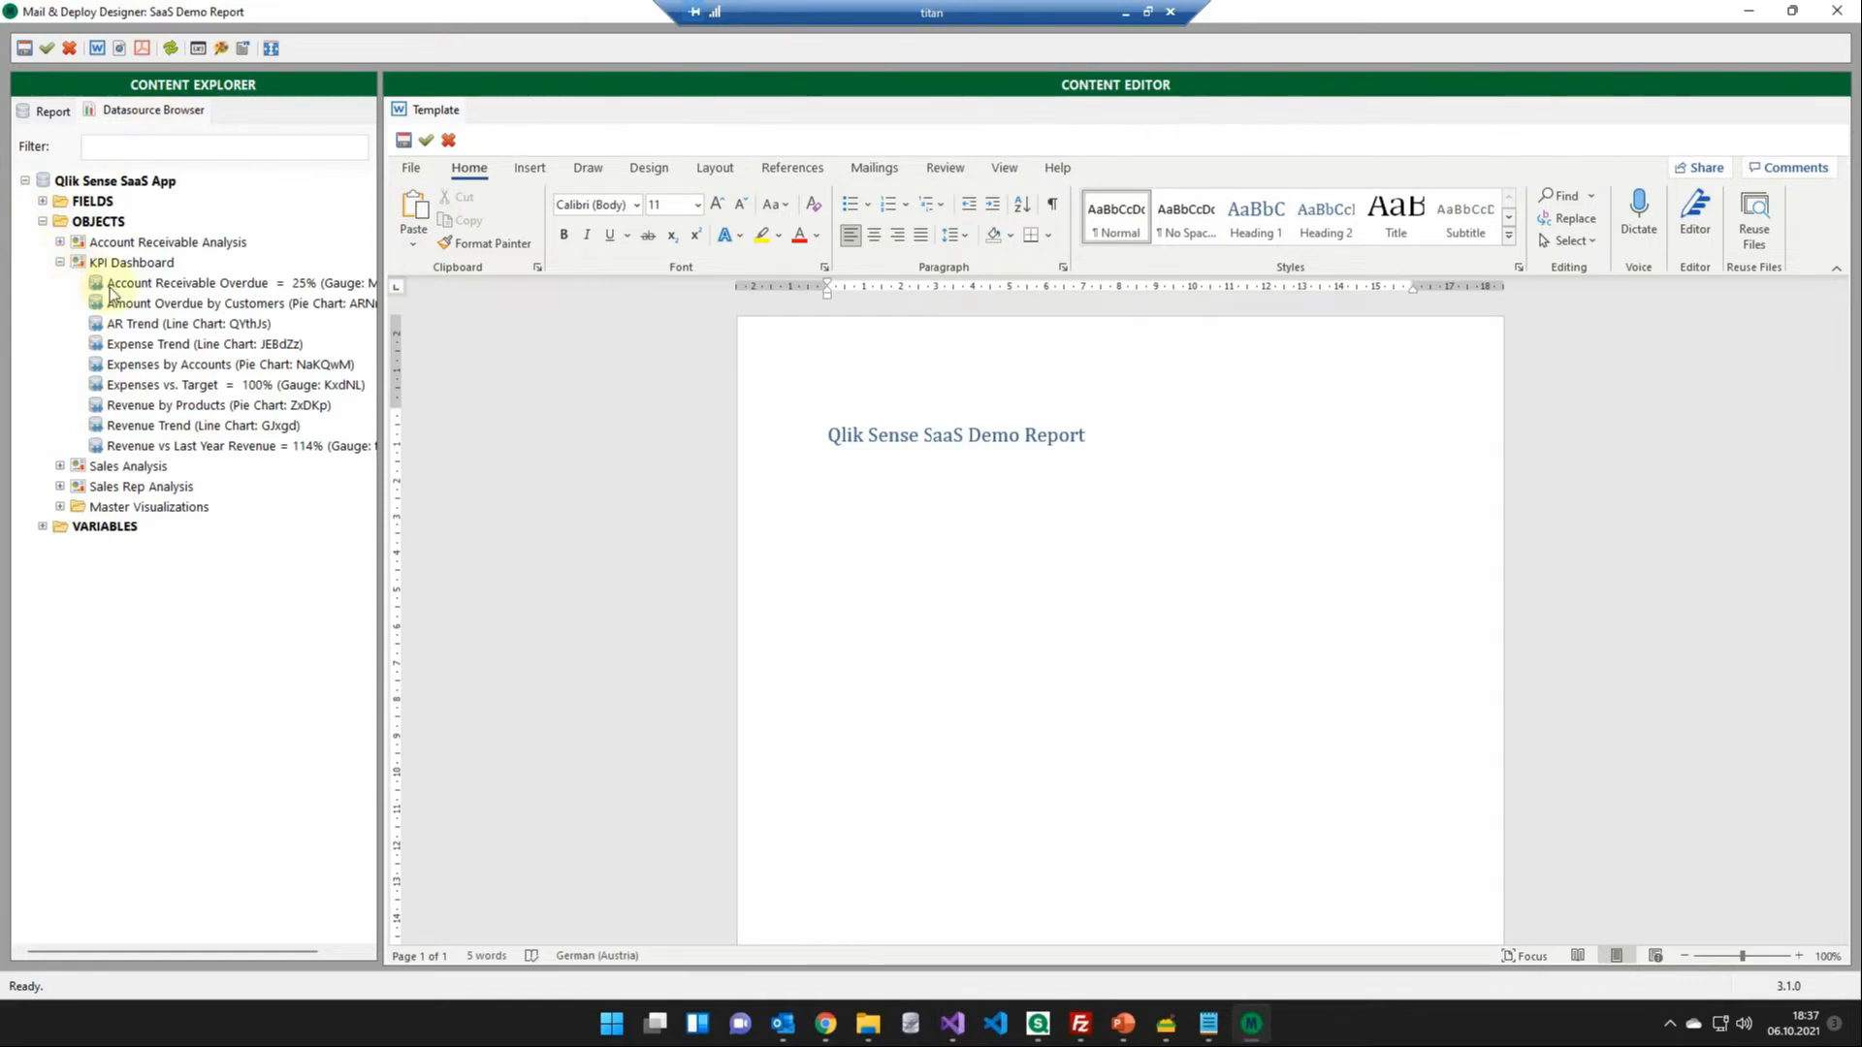
pyautogui.rightClick(175, 365)
pyautogui.click(206, 370)
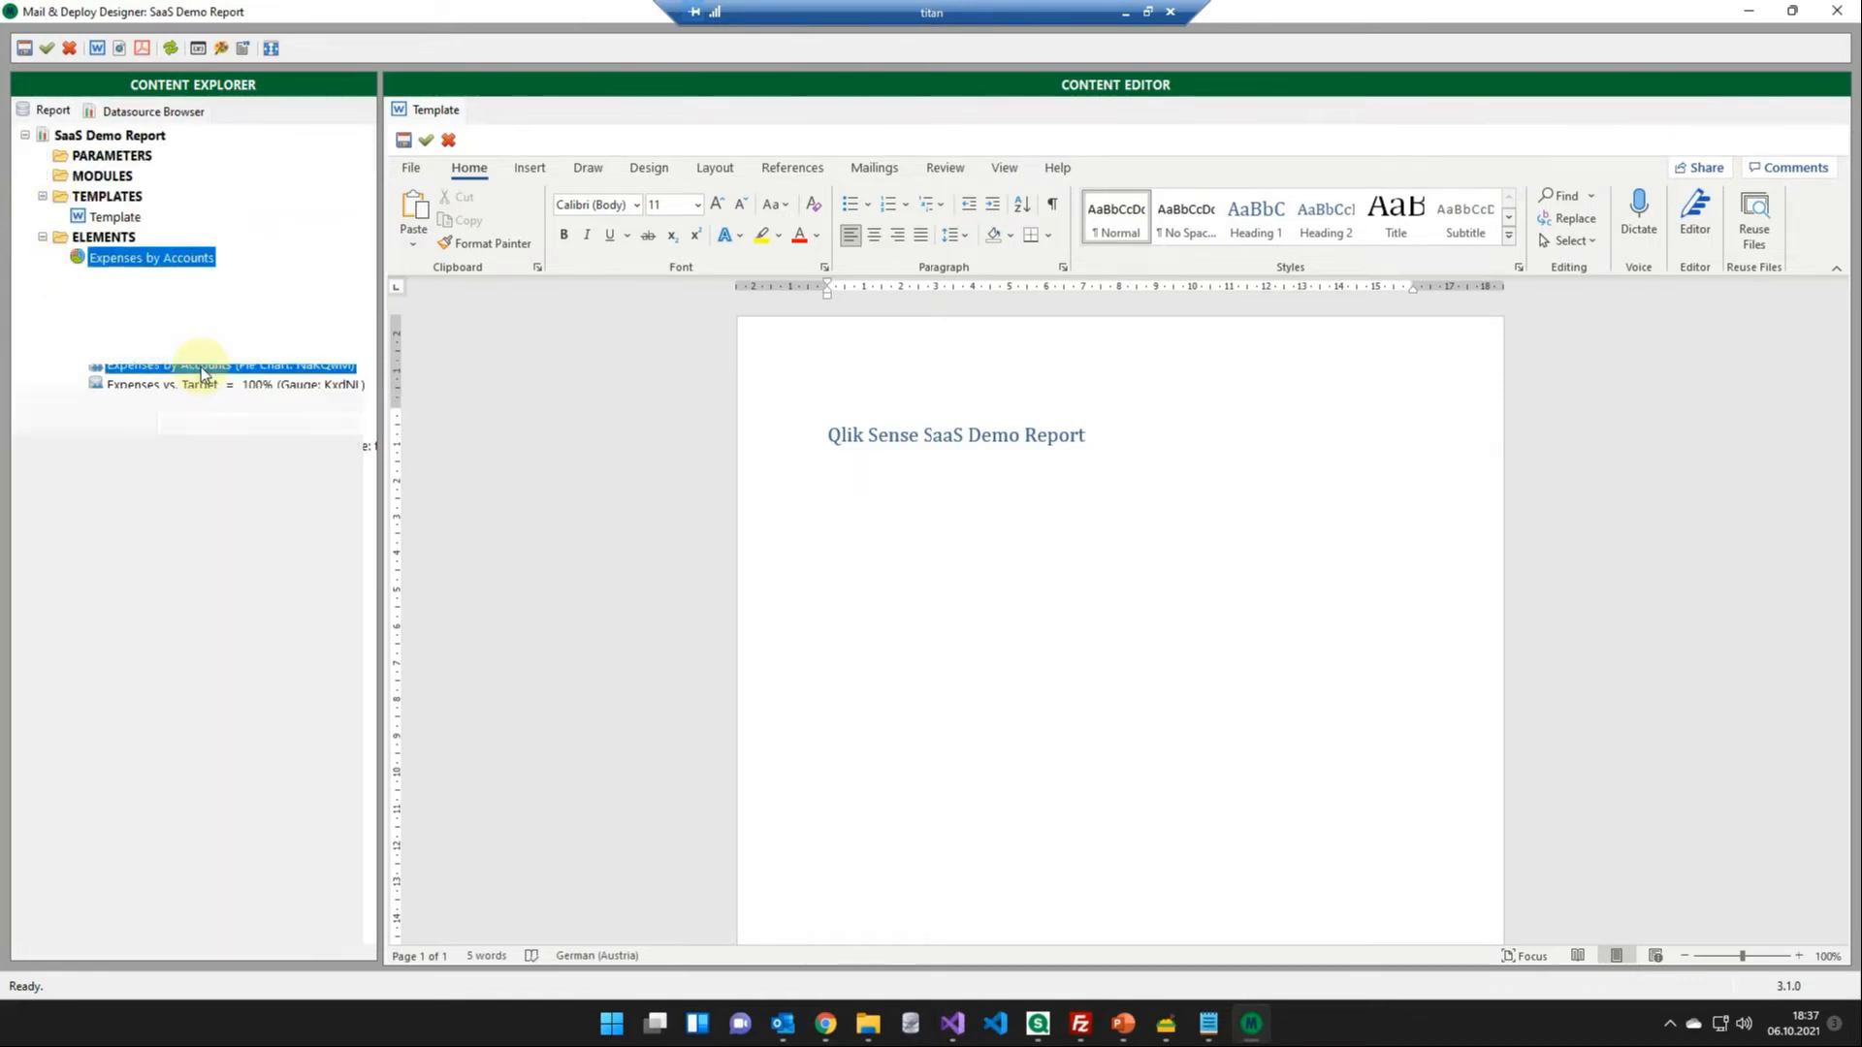
# - Insert the Expenses by Accounts element below the heading, centred and reduced in size, with a new paragraph beneath it
pyautogui.moveTo(134, 269); pyautogui.dragTo(1132, 541)
pyautogui.click(874, 235)
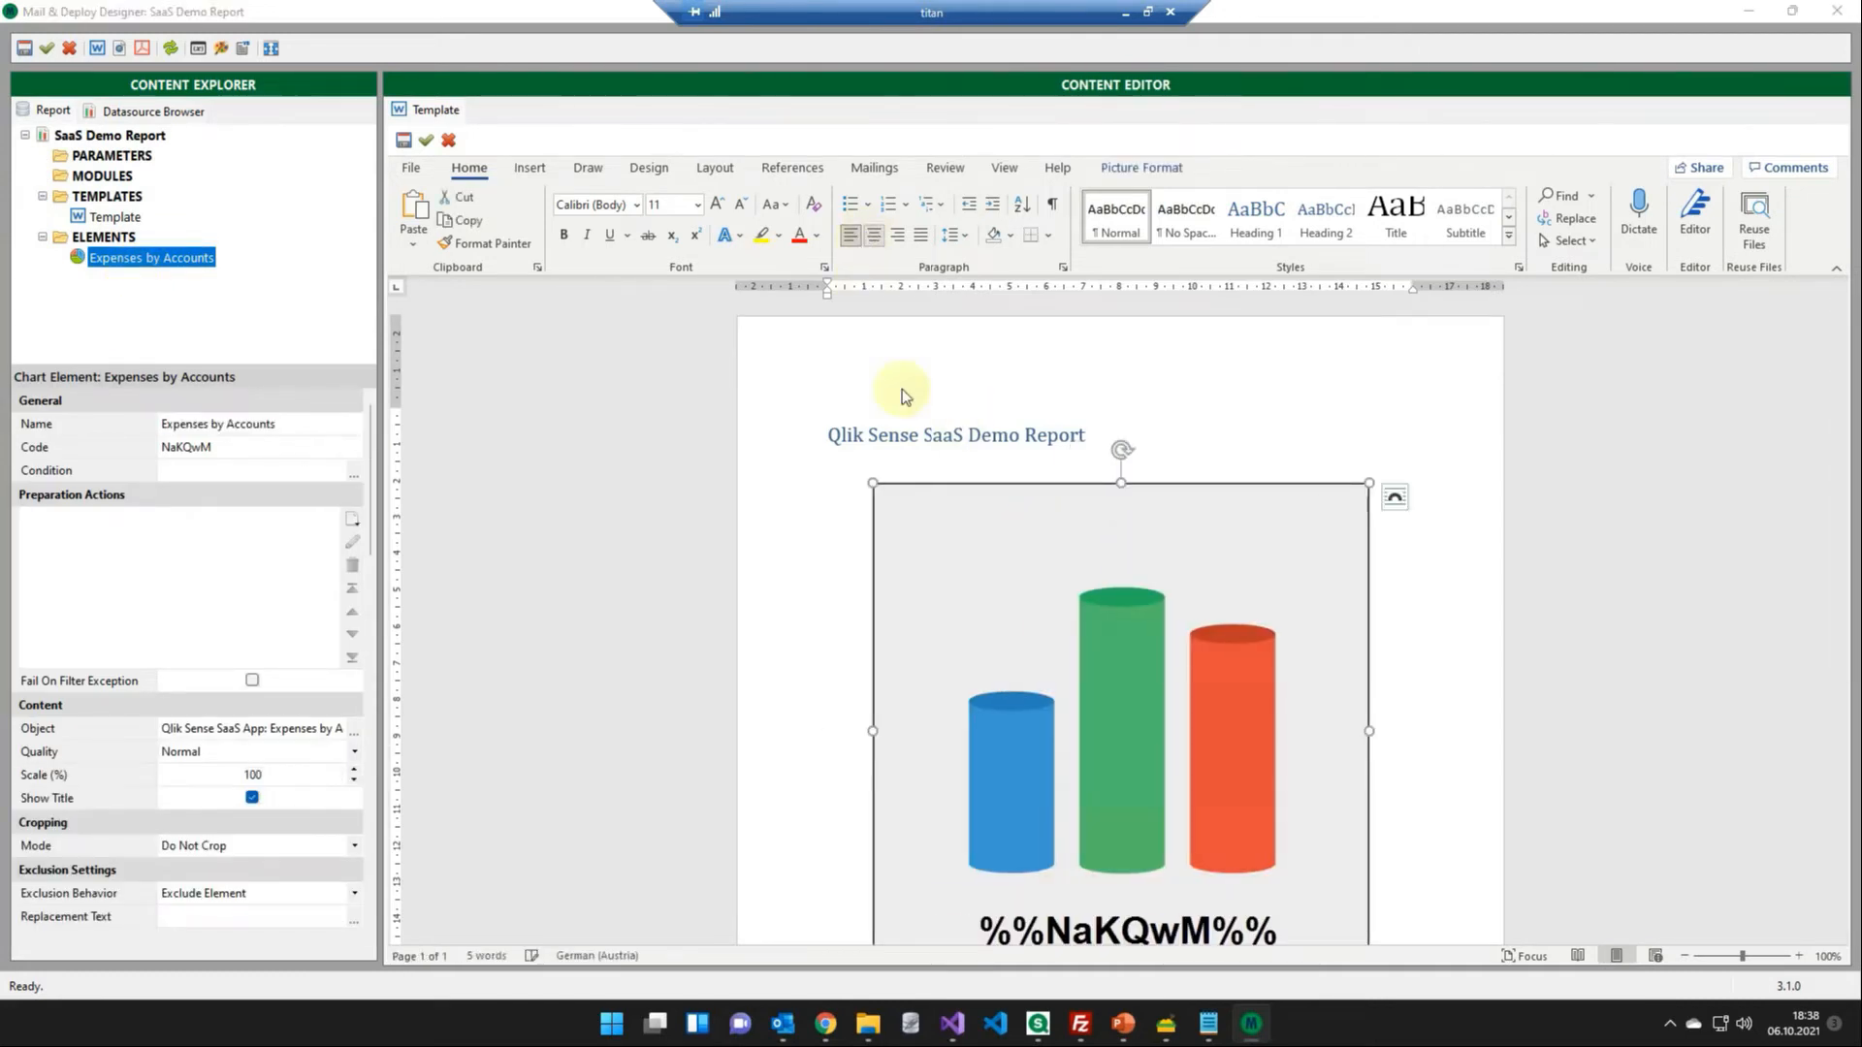
pyautogui.click(1386, 803)
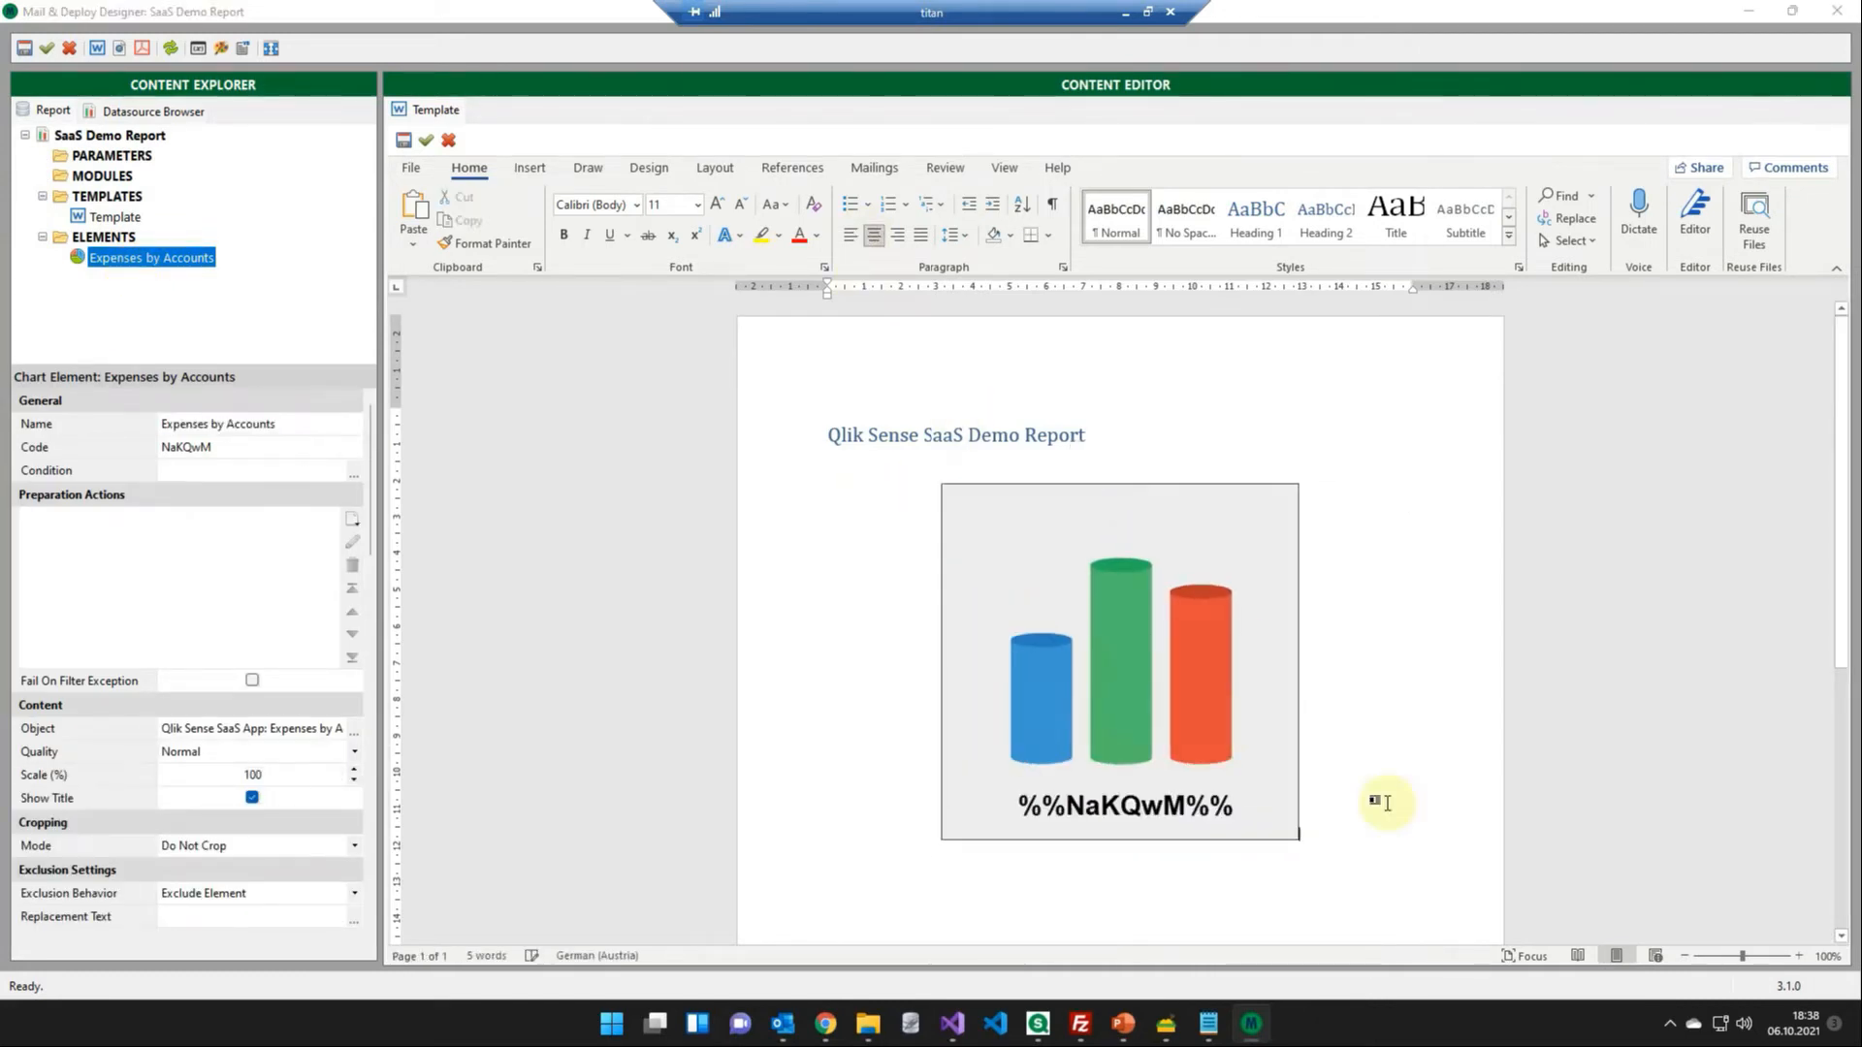
pyautogui.press('Return')
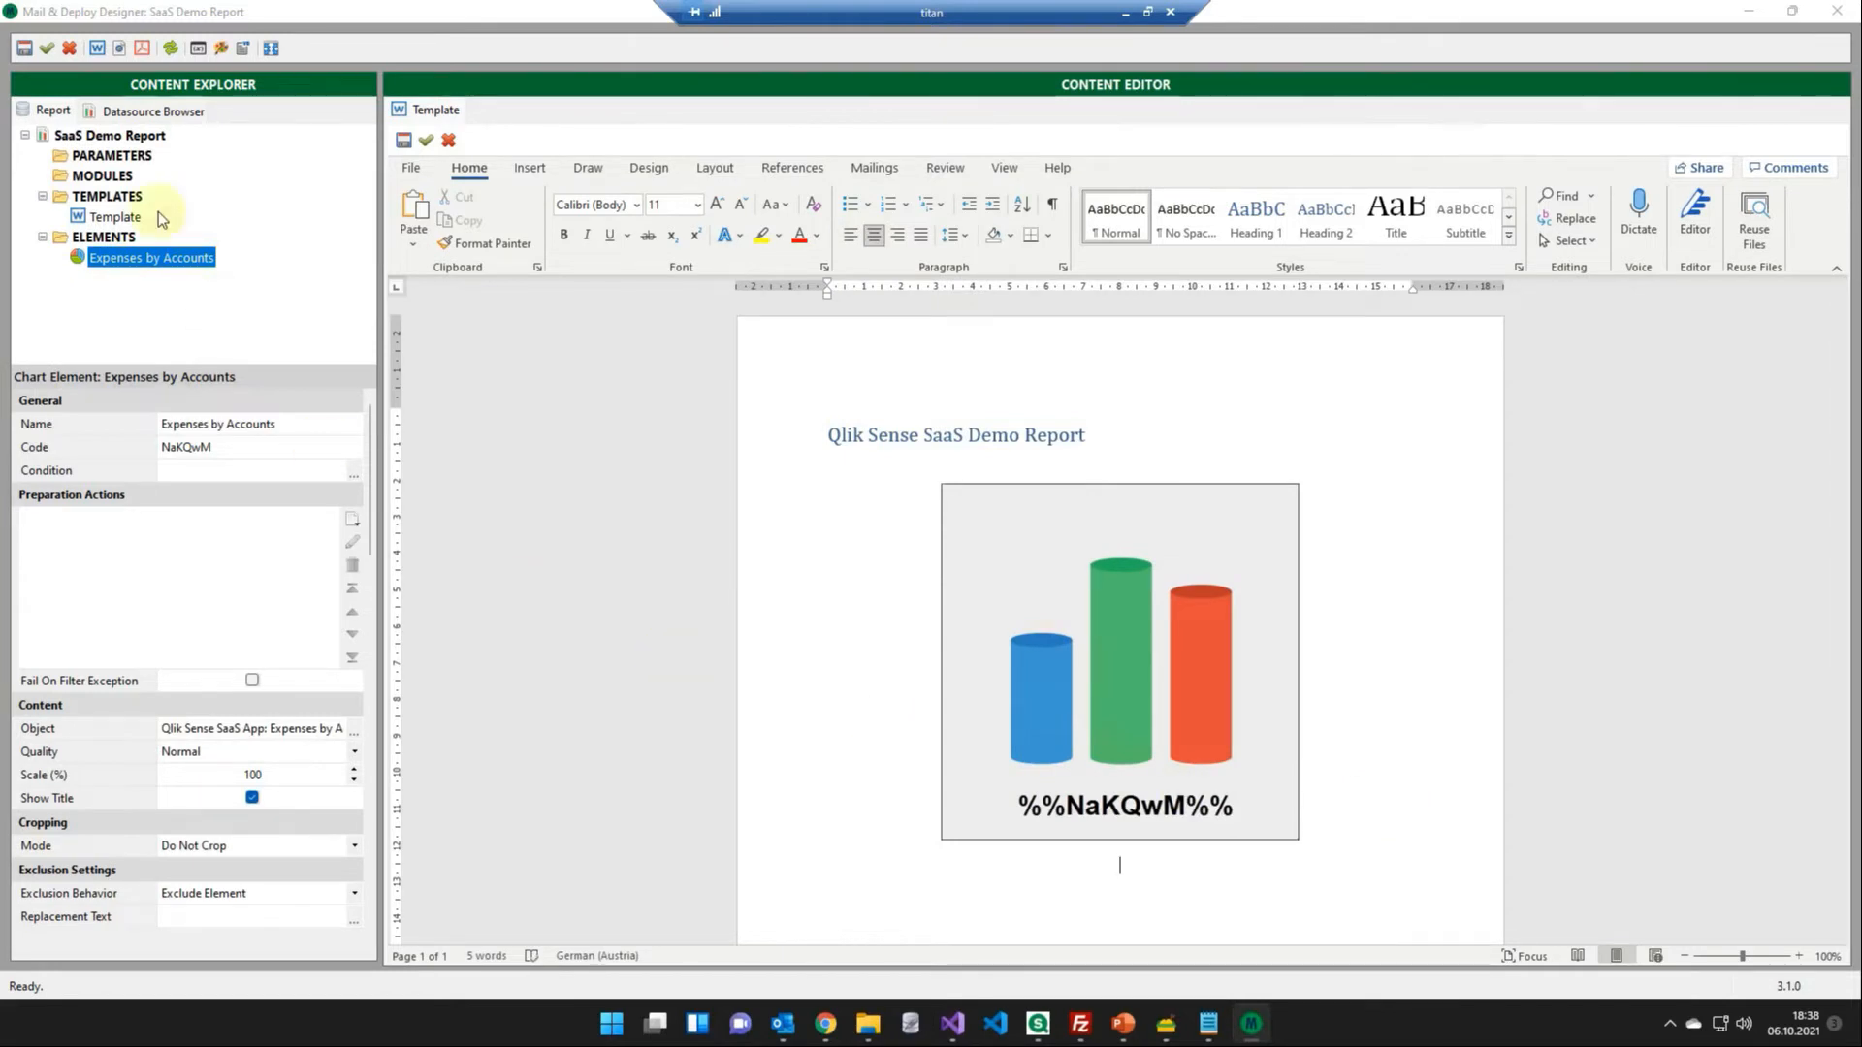
# - Add the CY Sales vs LY Sales by Product Groups pivot table from the Sales Rep Analysis sheet as a table element
pyautogui.click(142, 110)
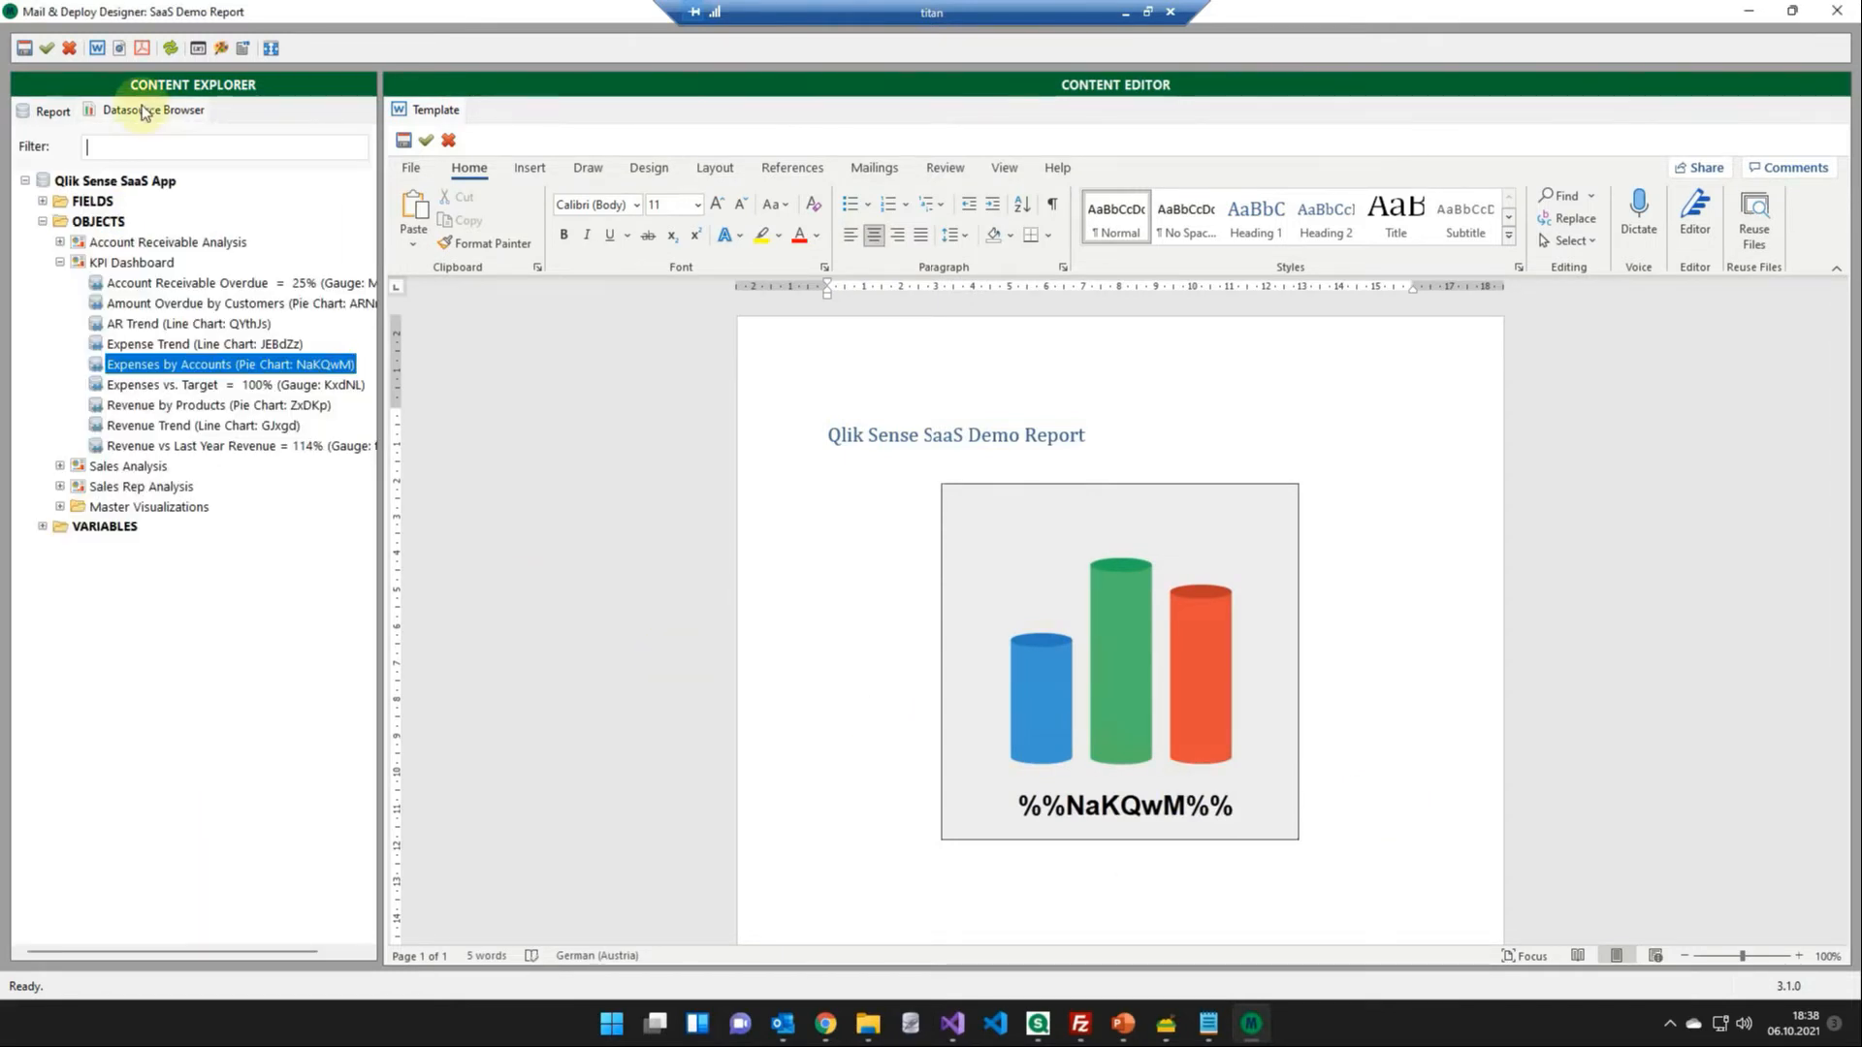
pyautogui.click(60, 262)
pyautogui.click(59, 303)
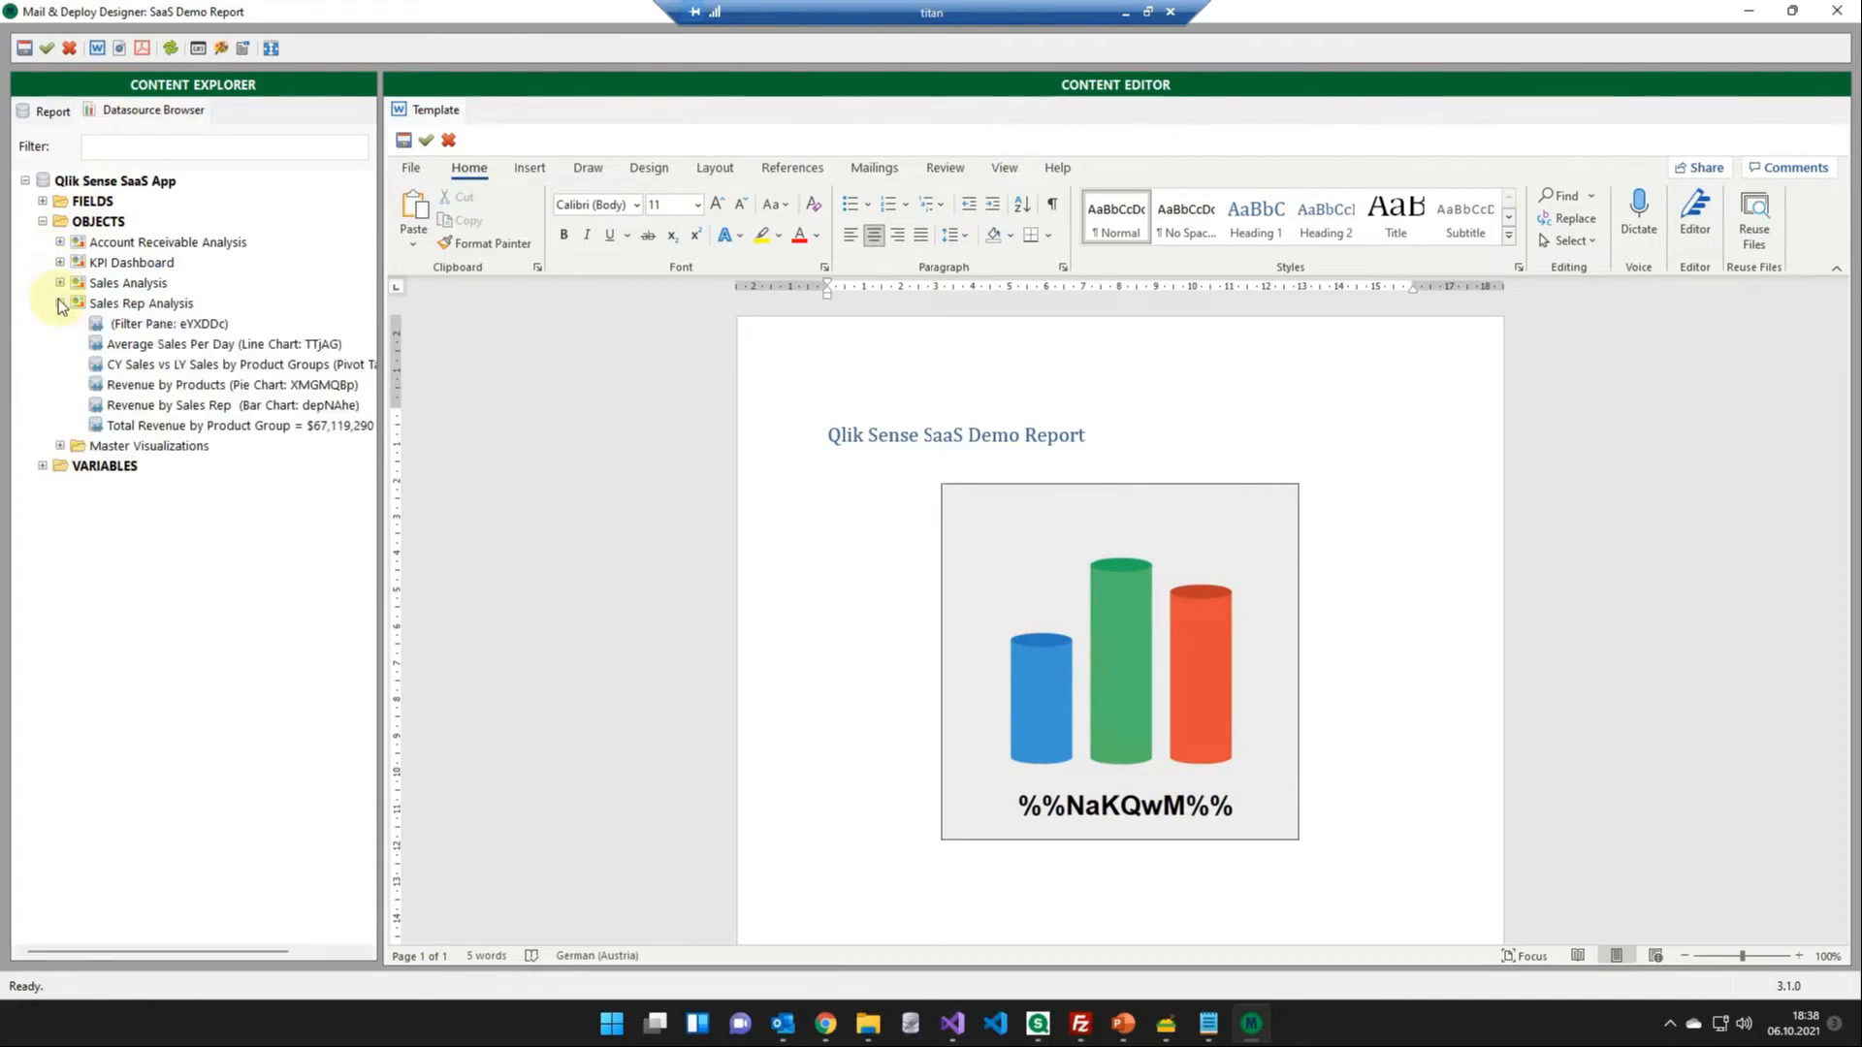
pyautogui.rightClick(209, 364)
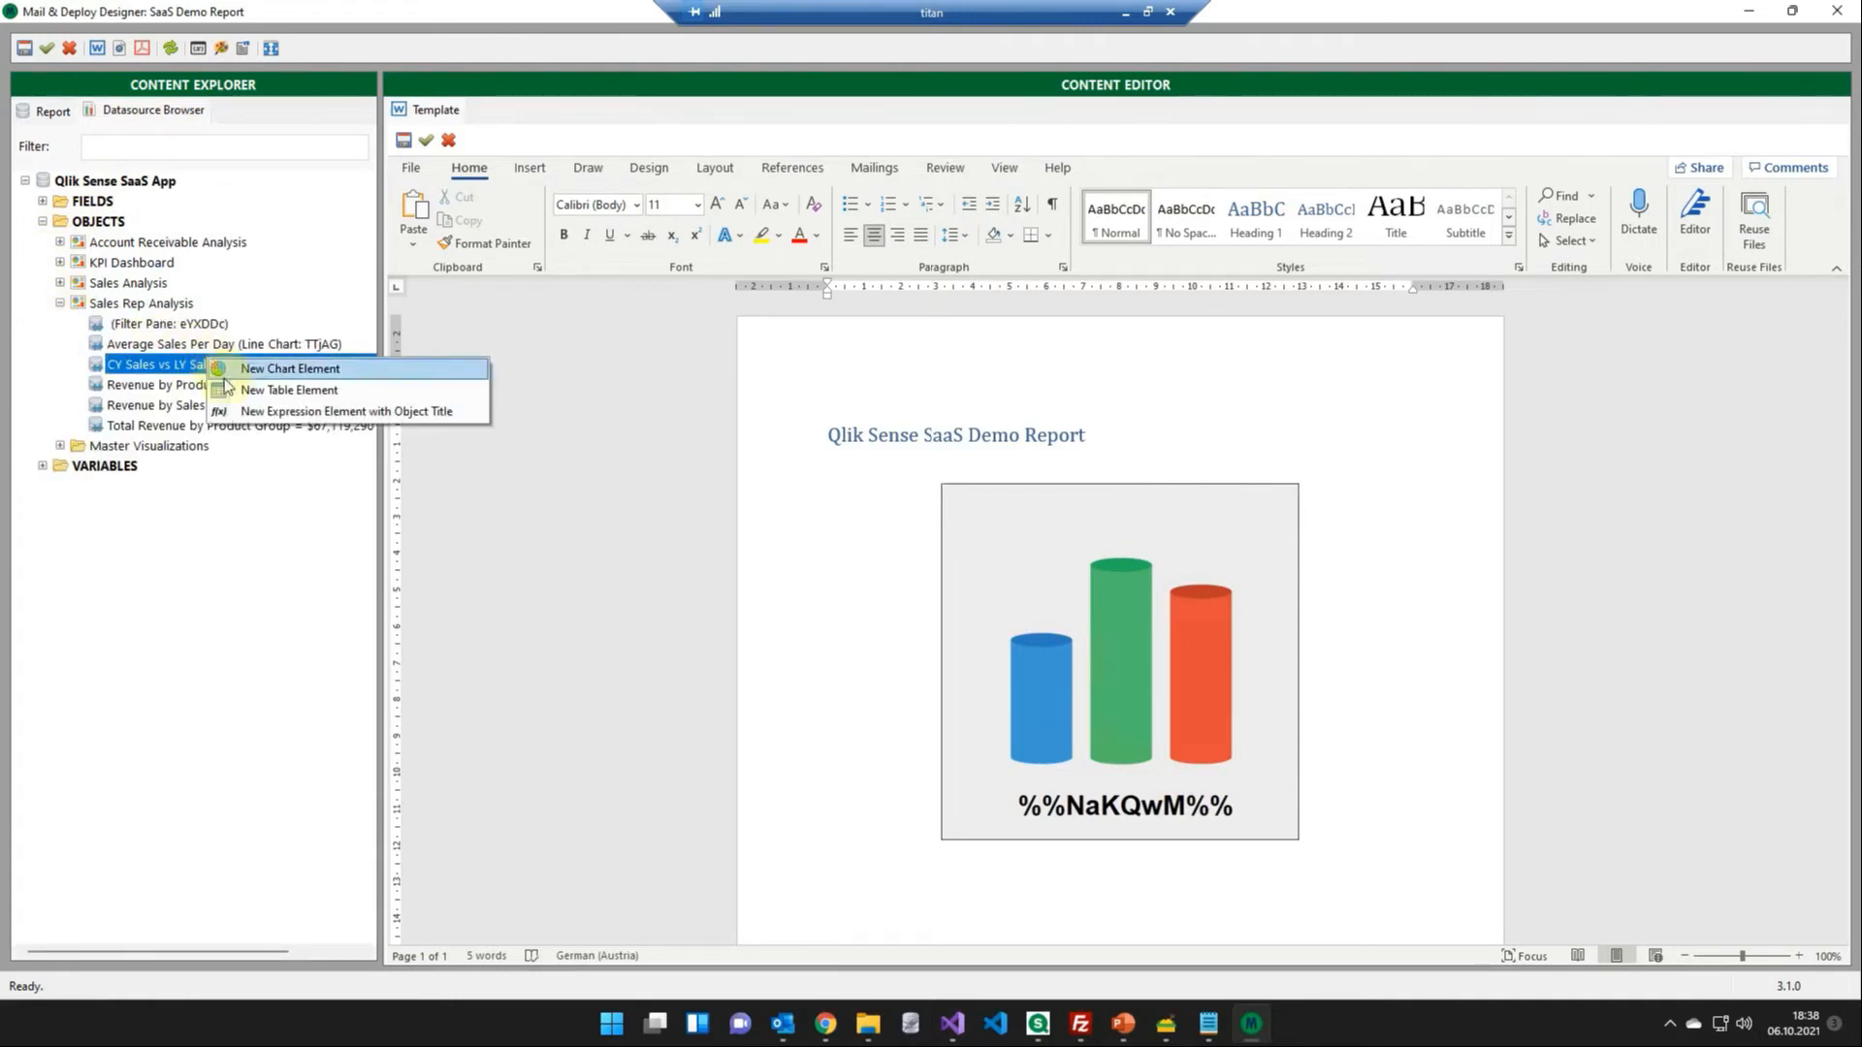
pyautogui.click(228, 368)
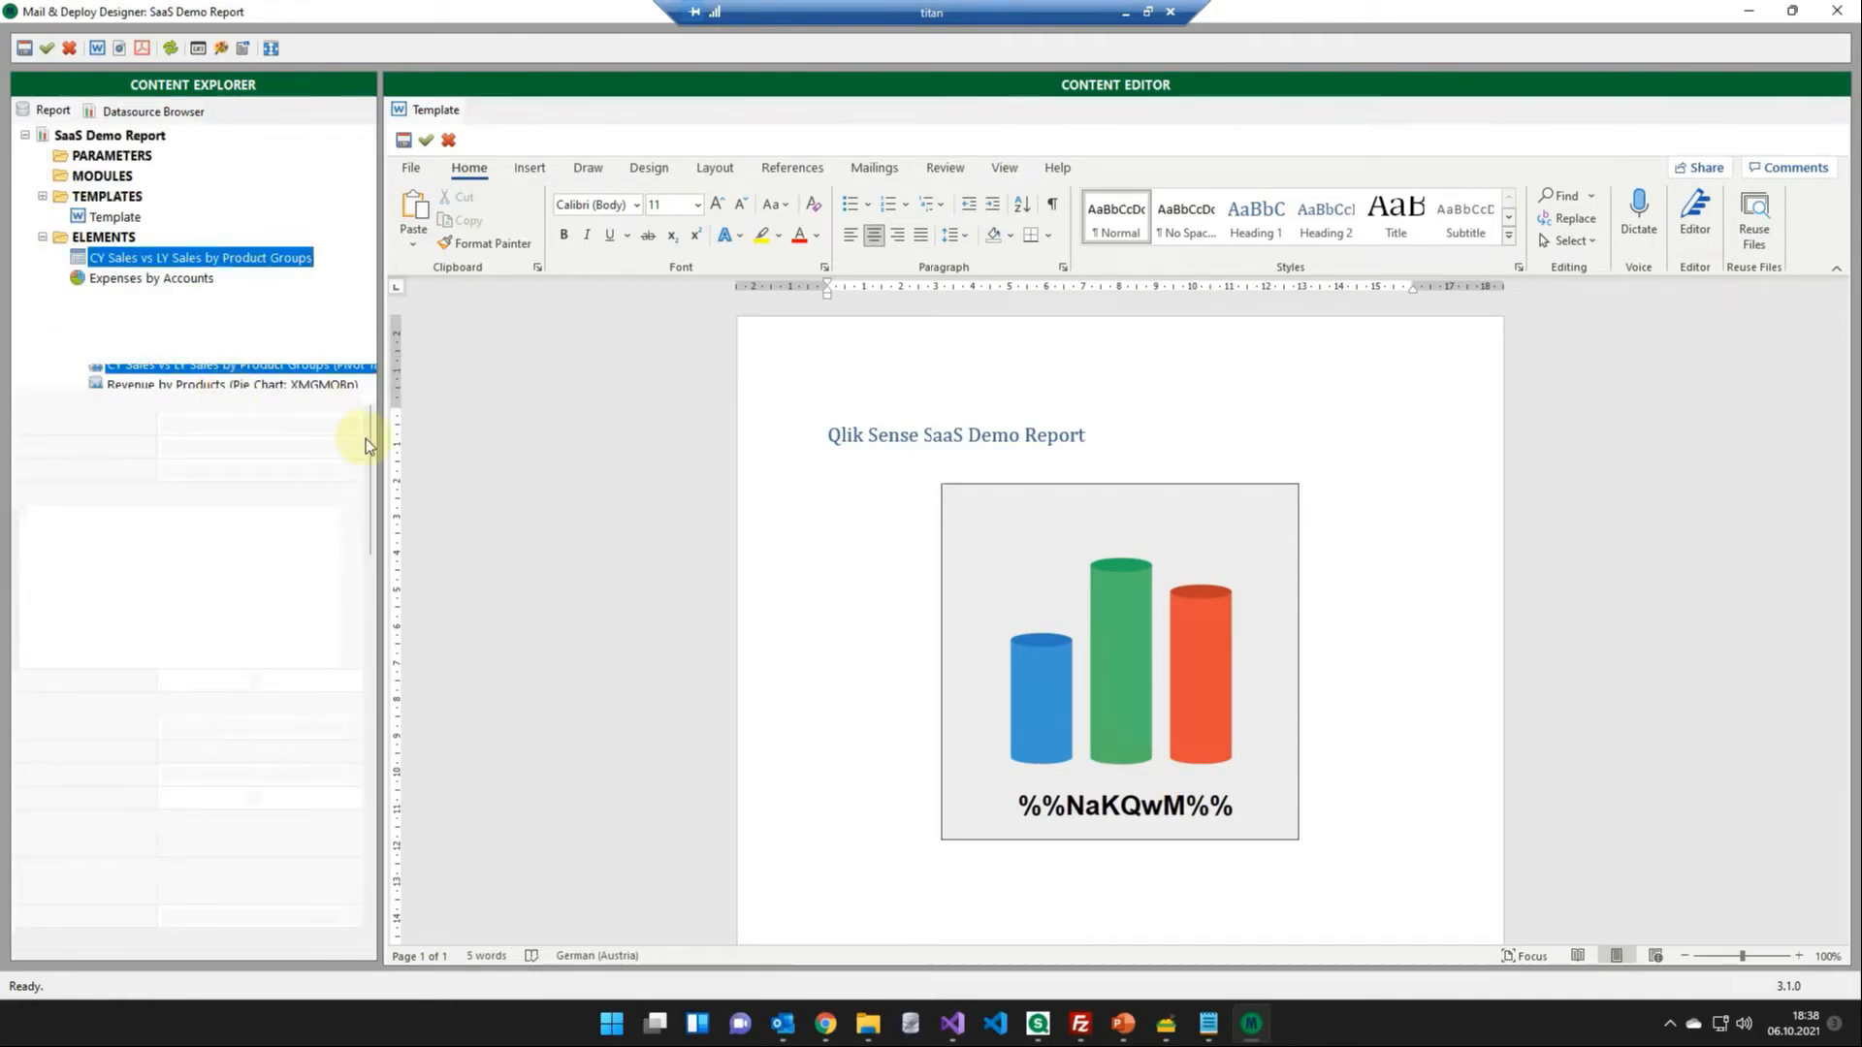
# - Enable Indent Rows for the CY Sales vs LY Sales by Product Groups element and insert it below the chart in the template
pyautogui.moveTo(369, 509); pyautogui.dragTo(373, 735)
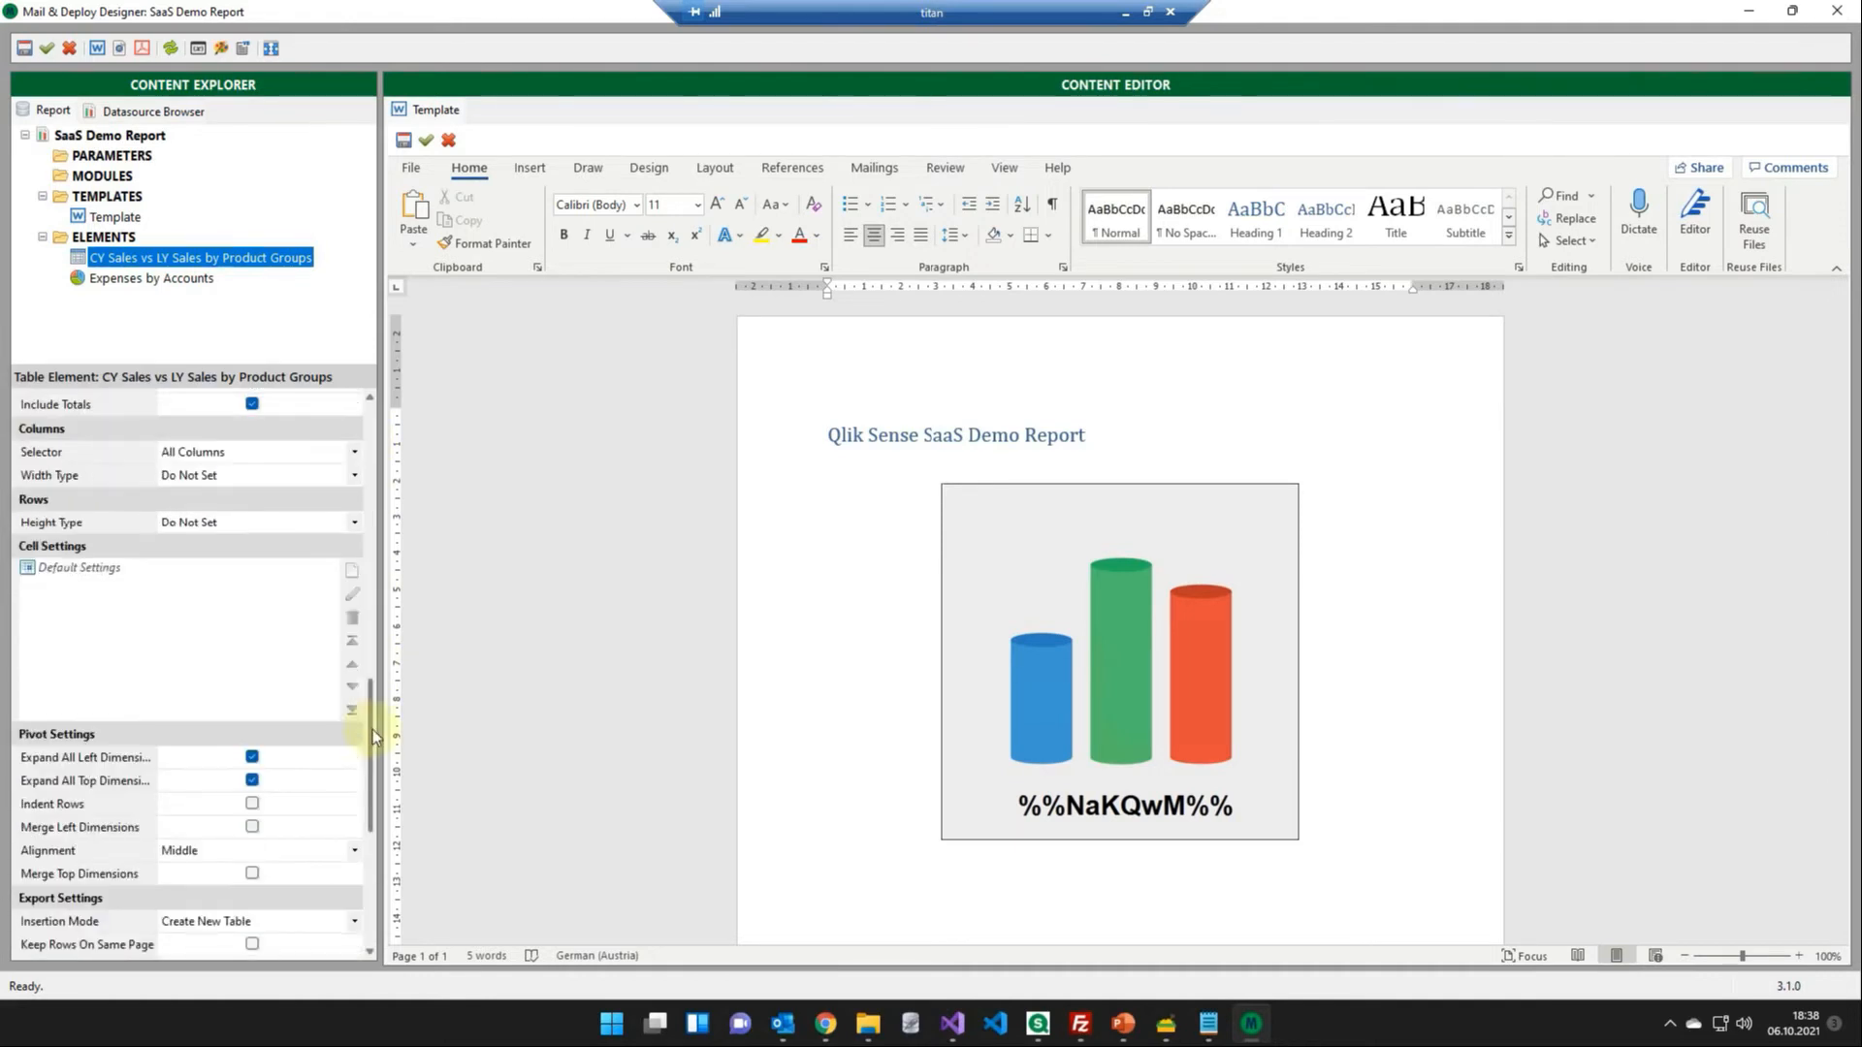
pyautogui.scroll(-1, 373, 736)
pyautogui.click(254, 770)
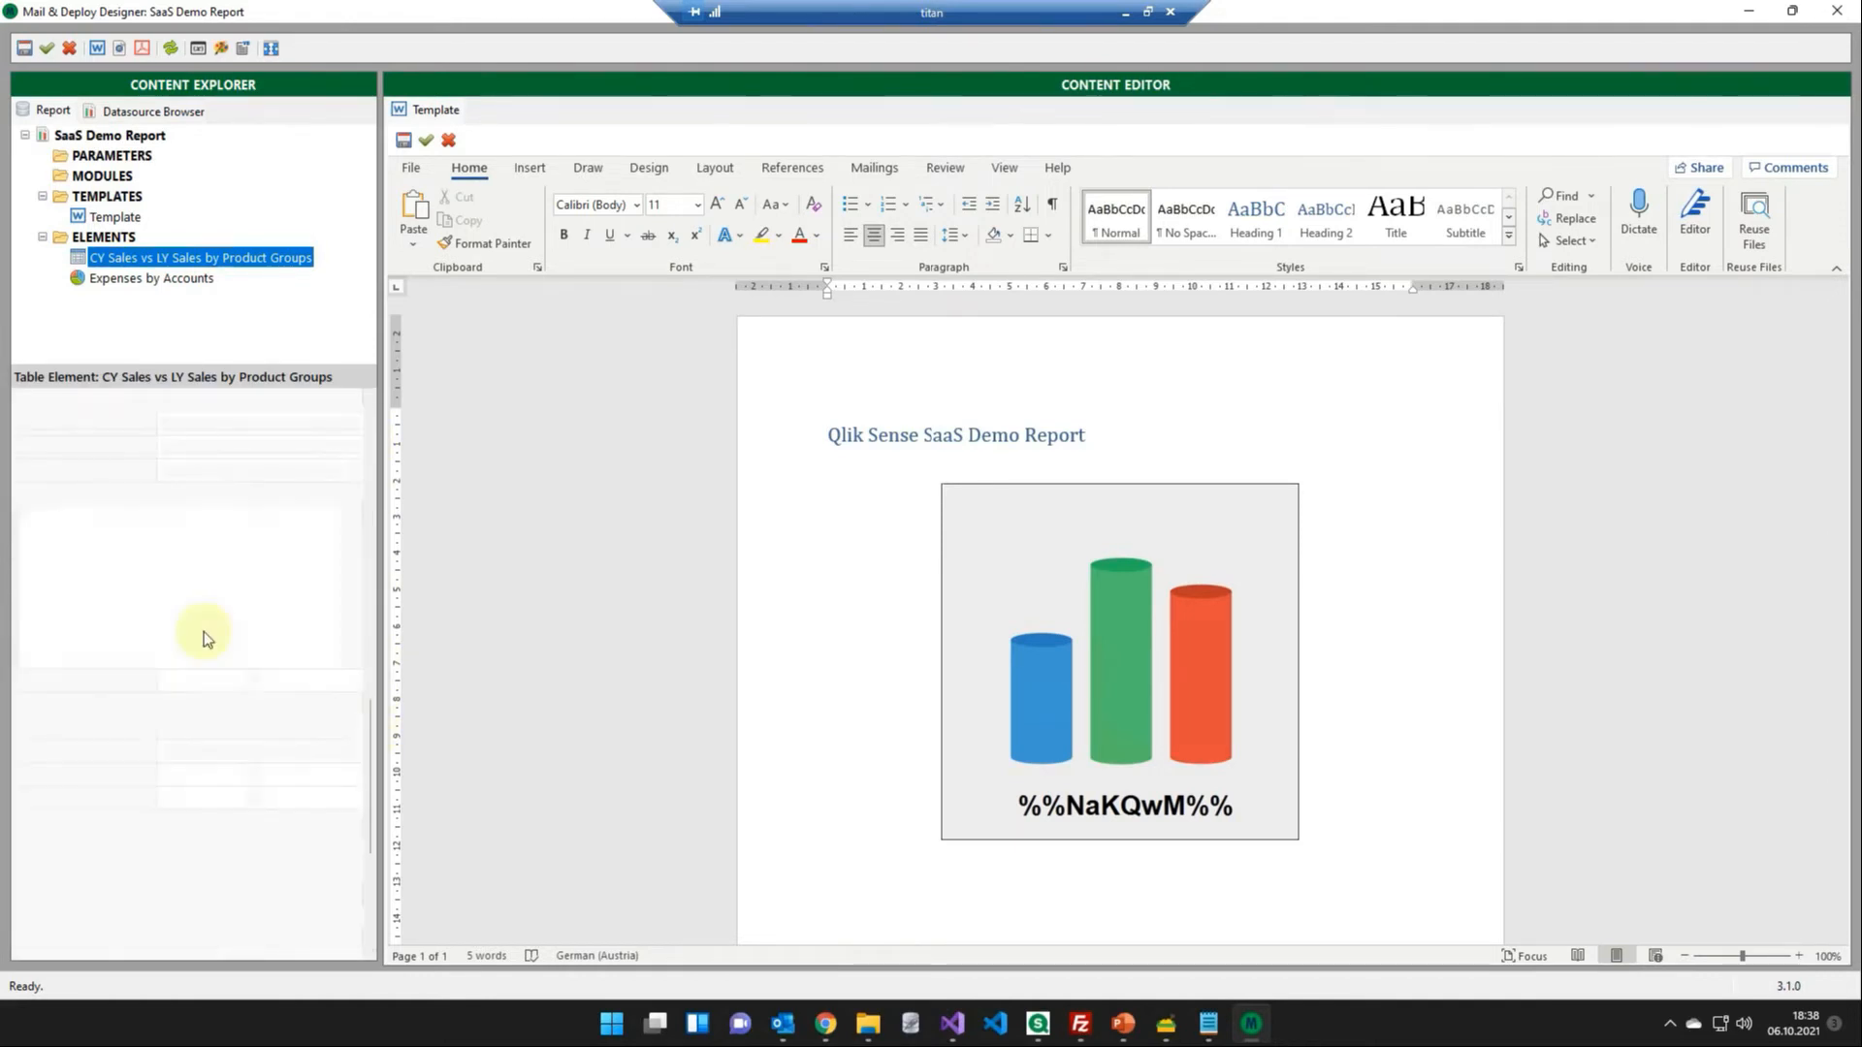
pyautogui.moveTo(605, 582); pyautogui.dragTo(1085, 892)
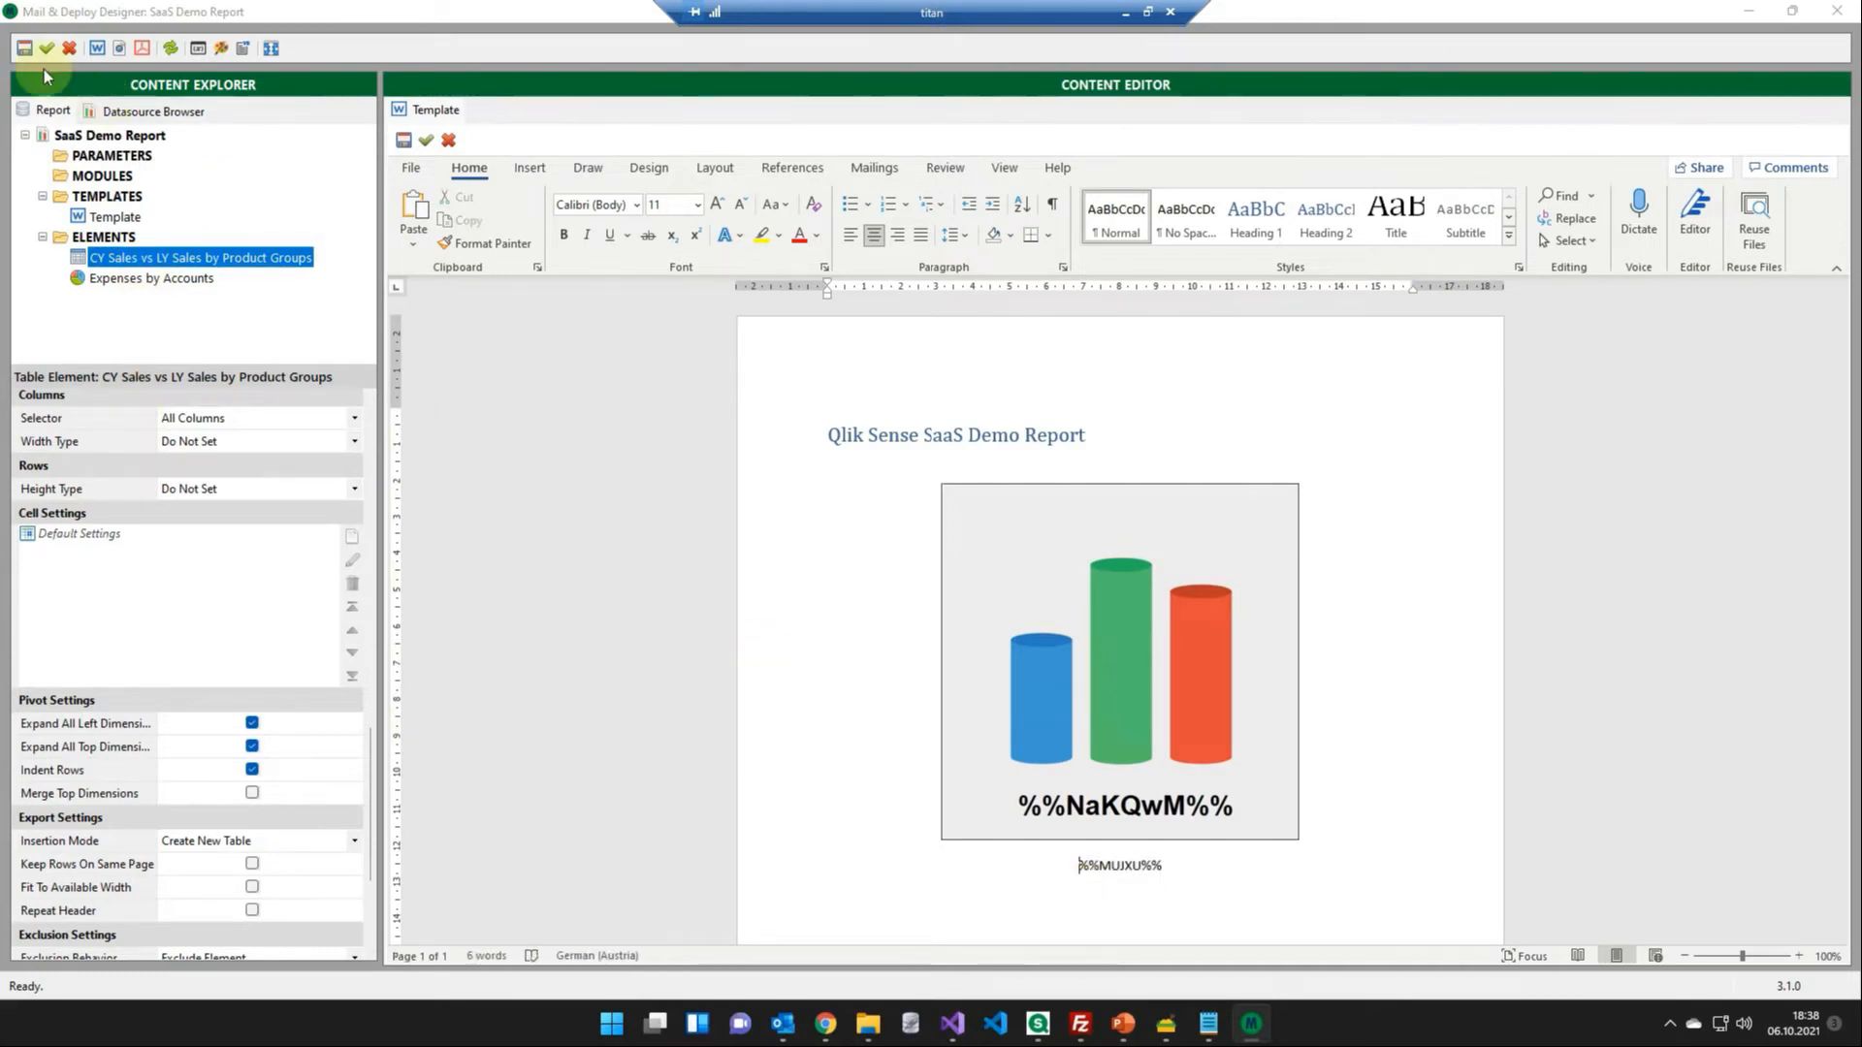
# - Generate a Word preview of the report, review its pie chart and sales table, and close the document
pyautogui.click(97, 55)
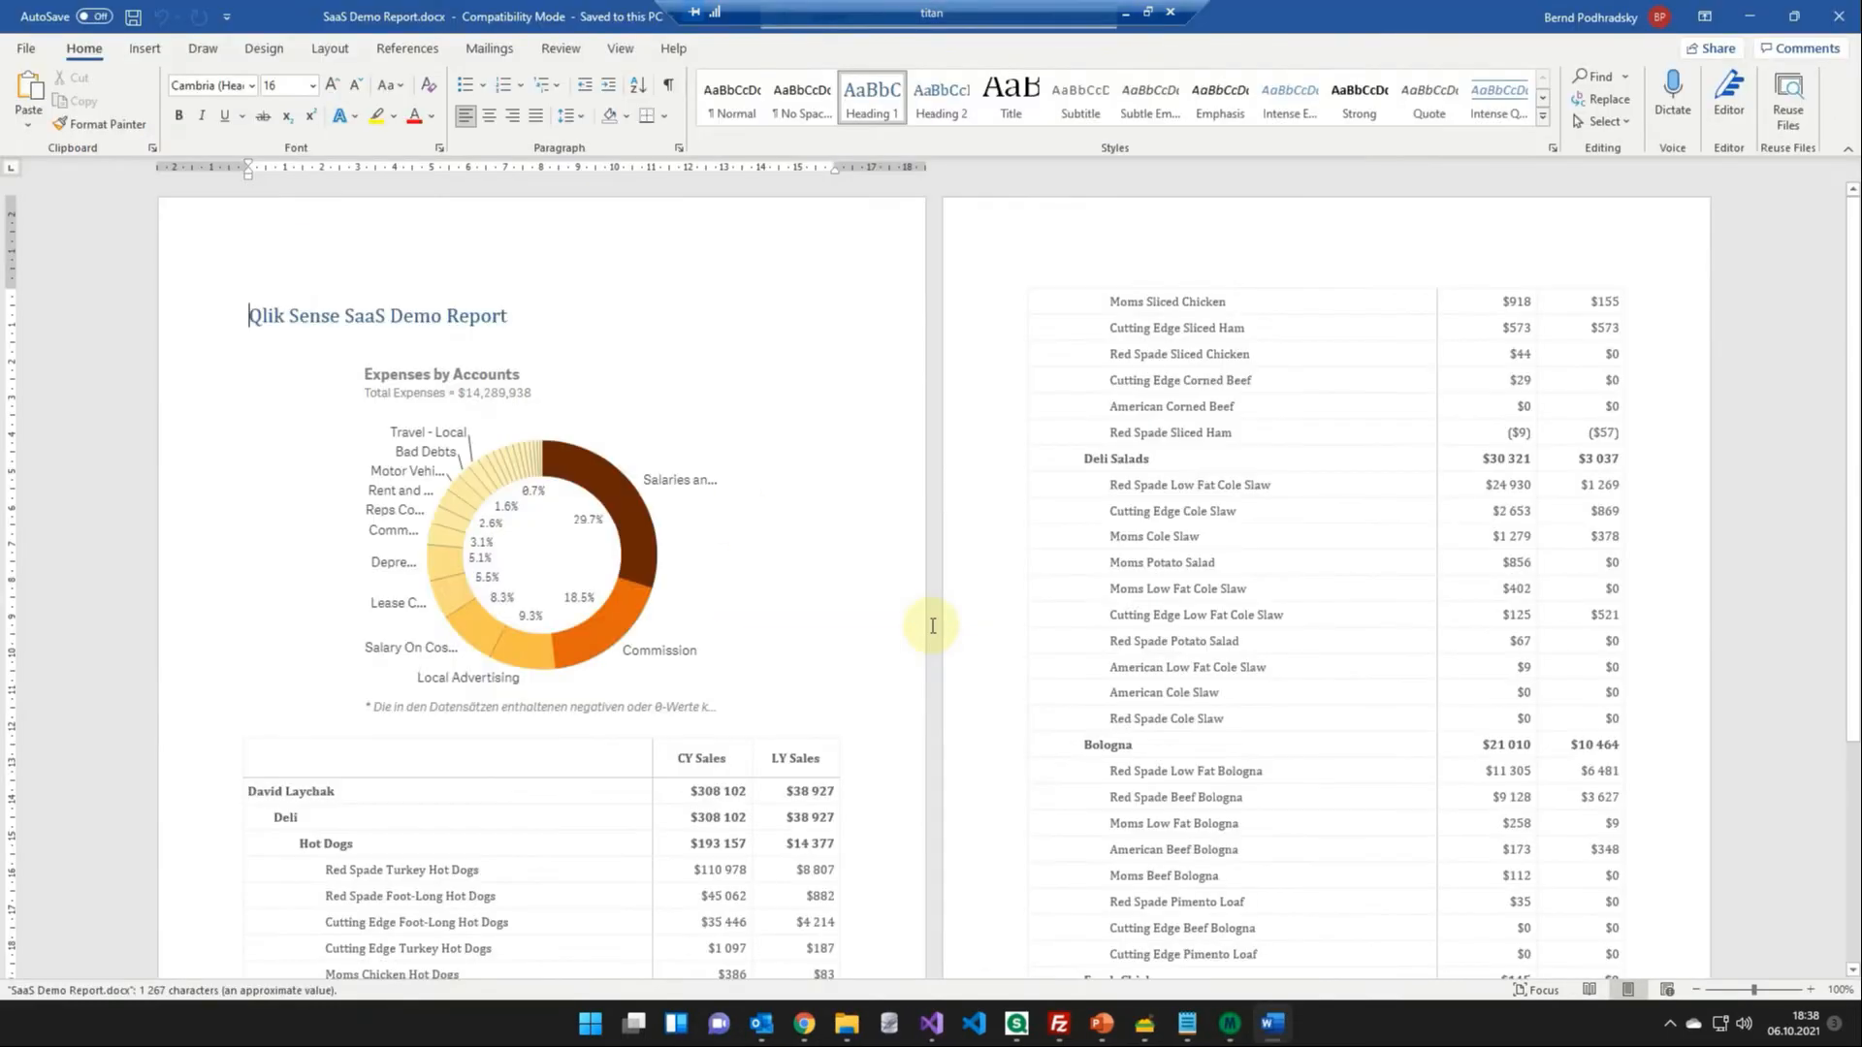
pyautogui.scroll(-3, 566, 462)
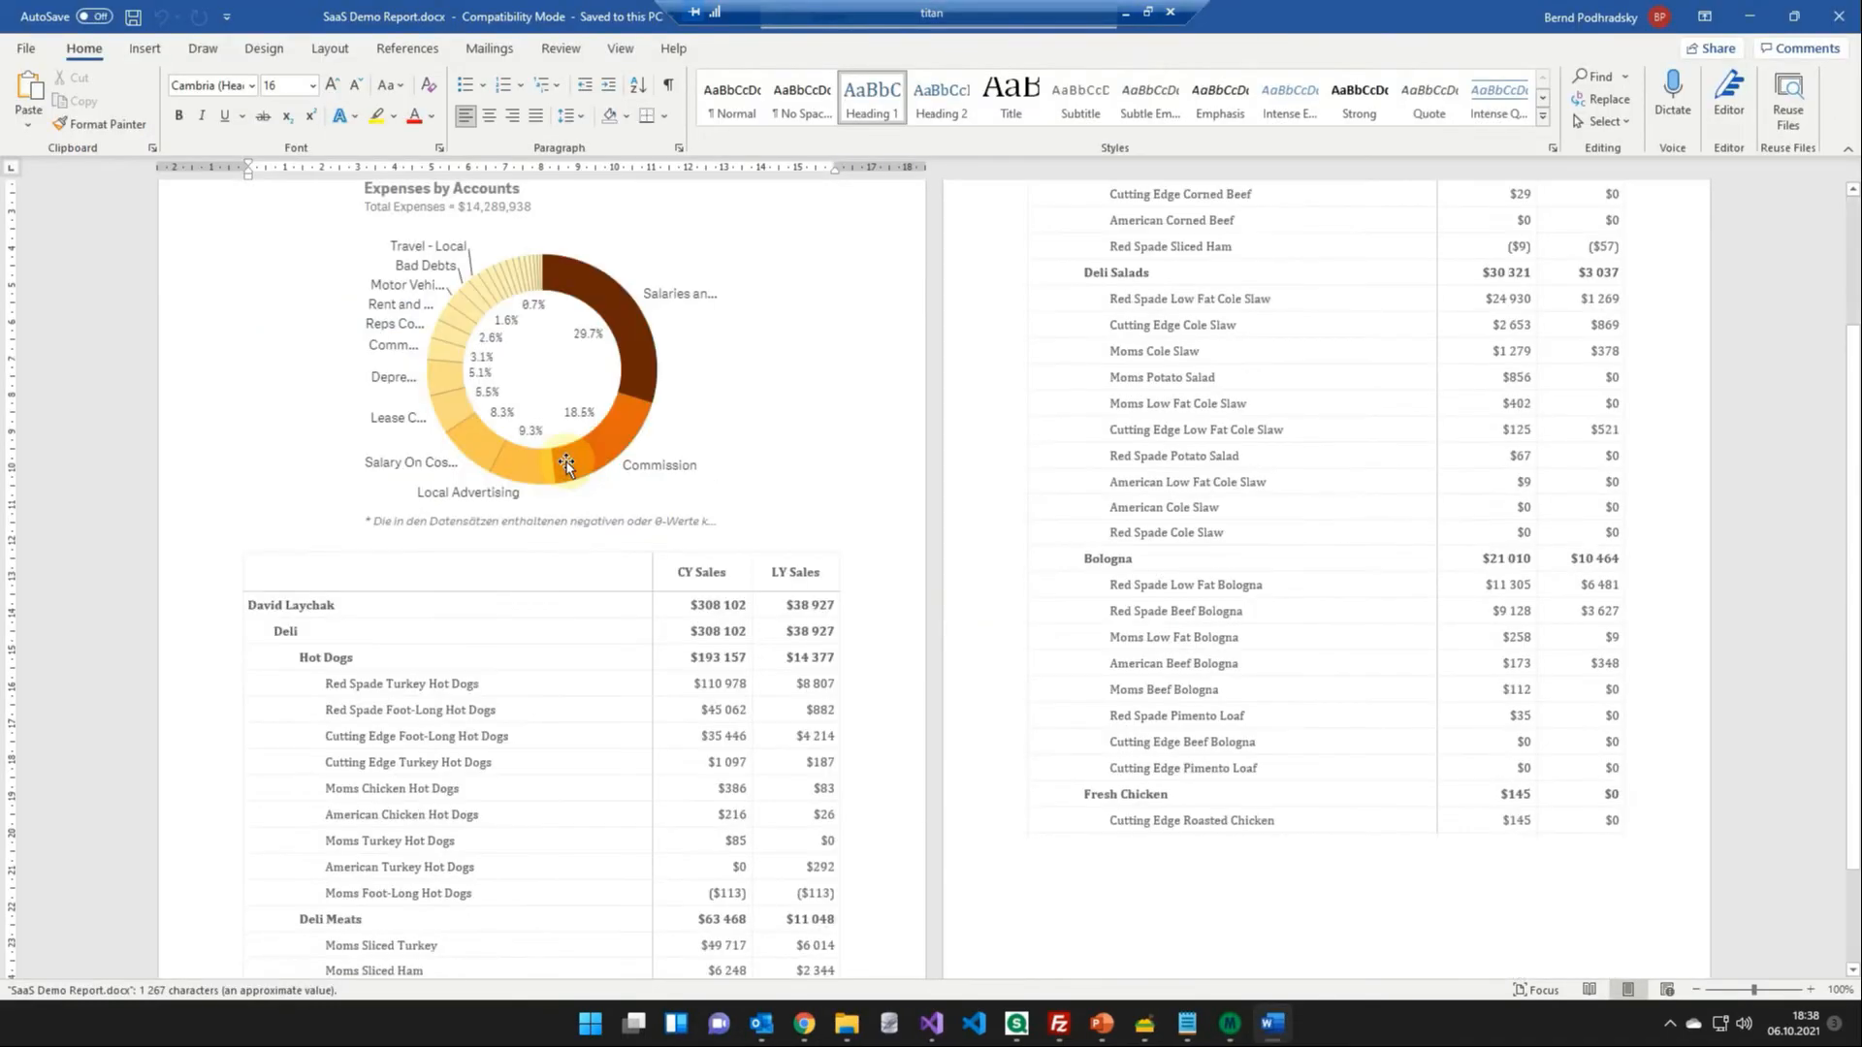
pyautogui.hotkey('alt', 'F4')
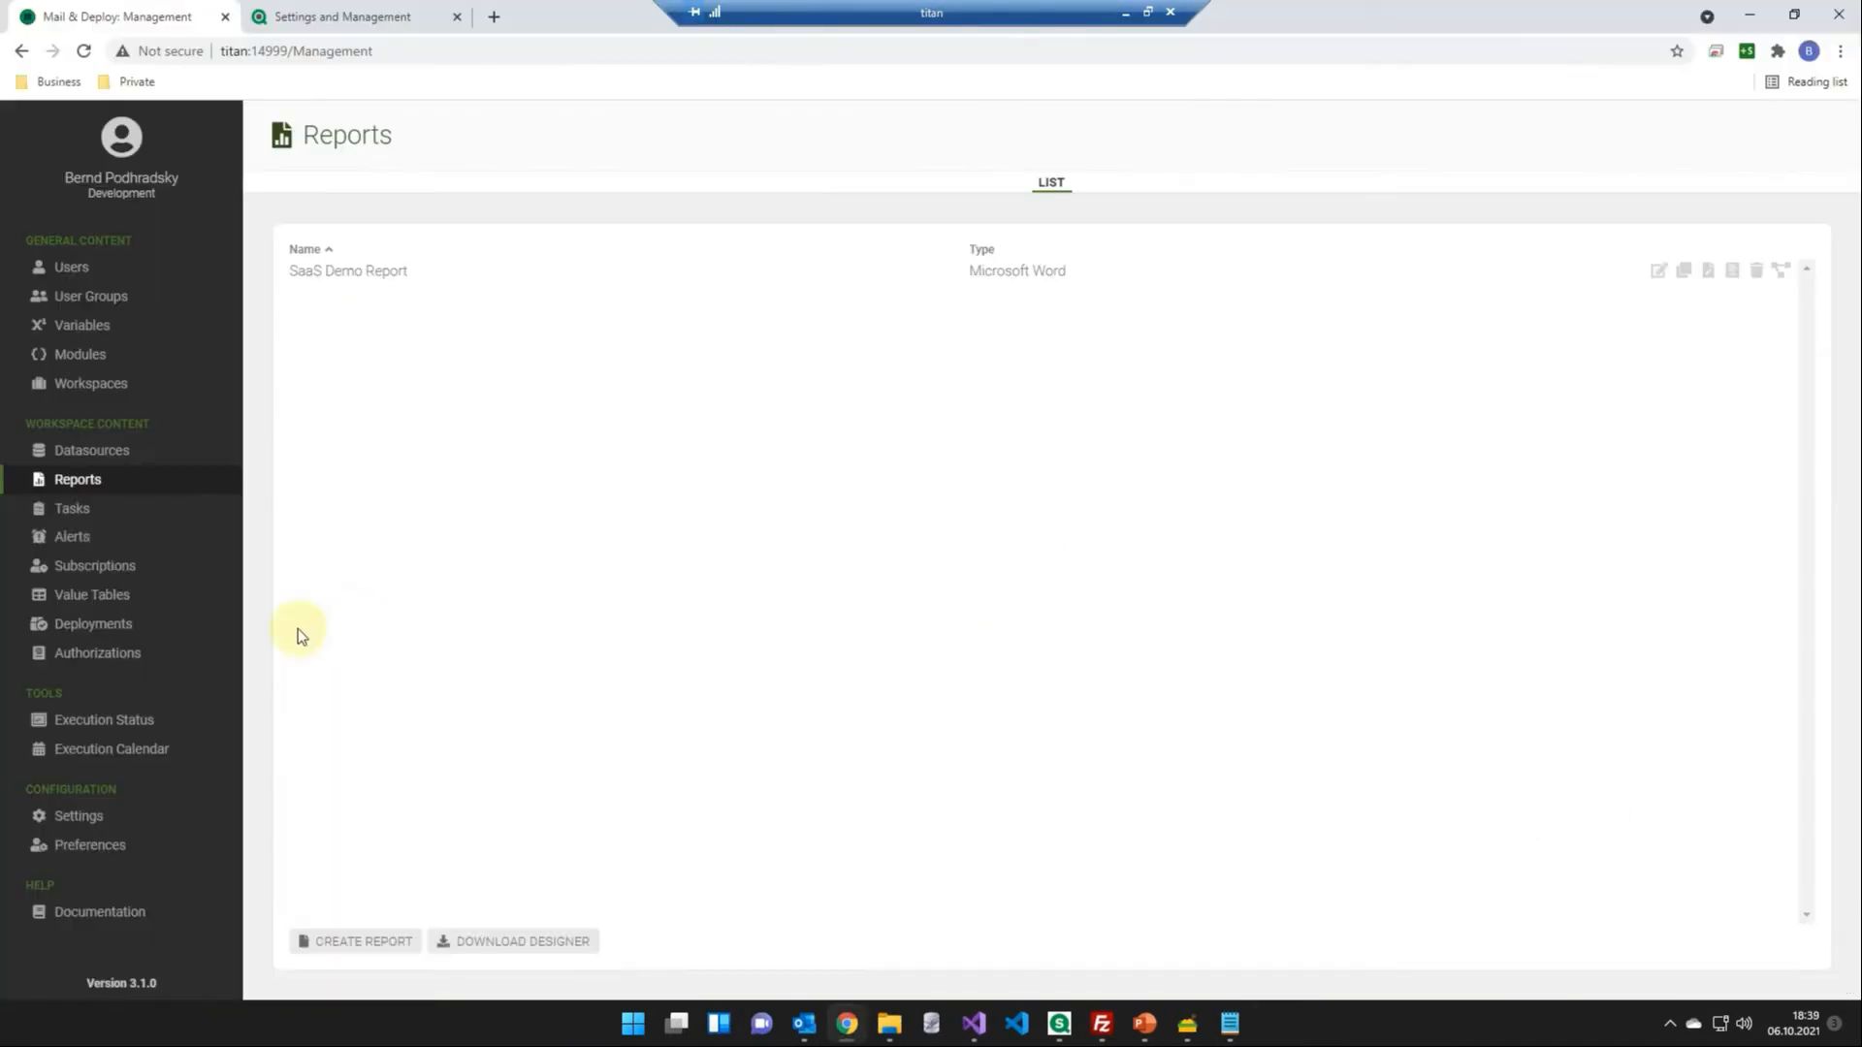
# - Create a new task named "SaaS Demo Report Distribution" in the management console
pyautogui.click(78, 507)
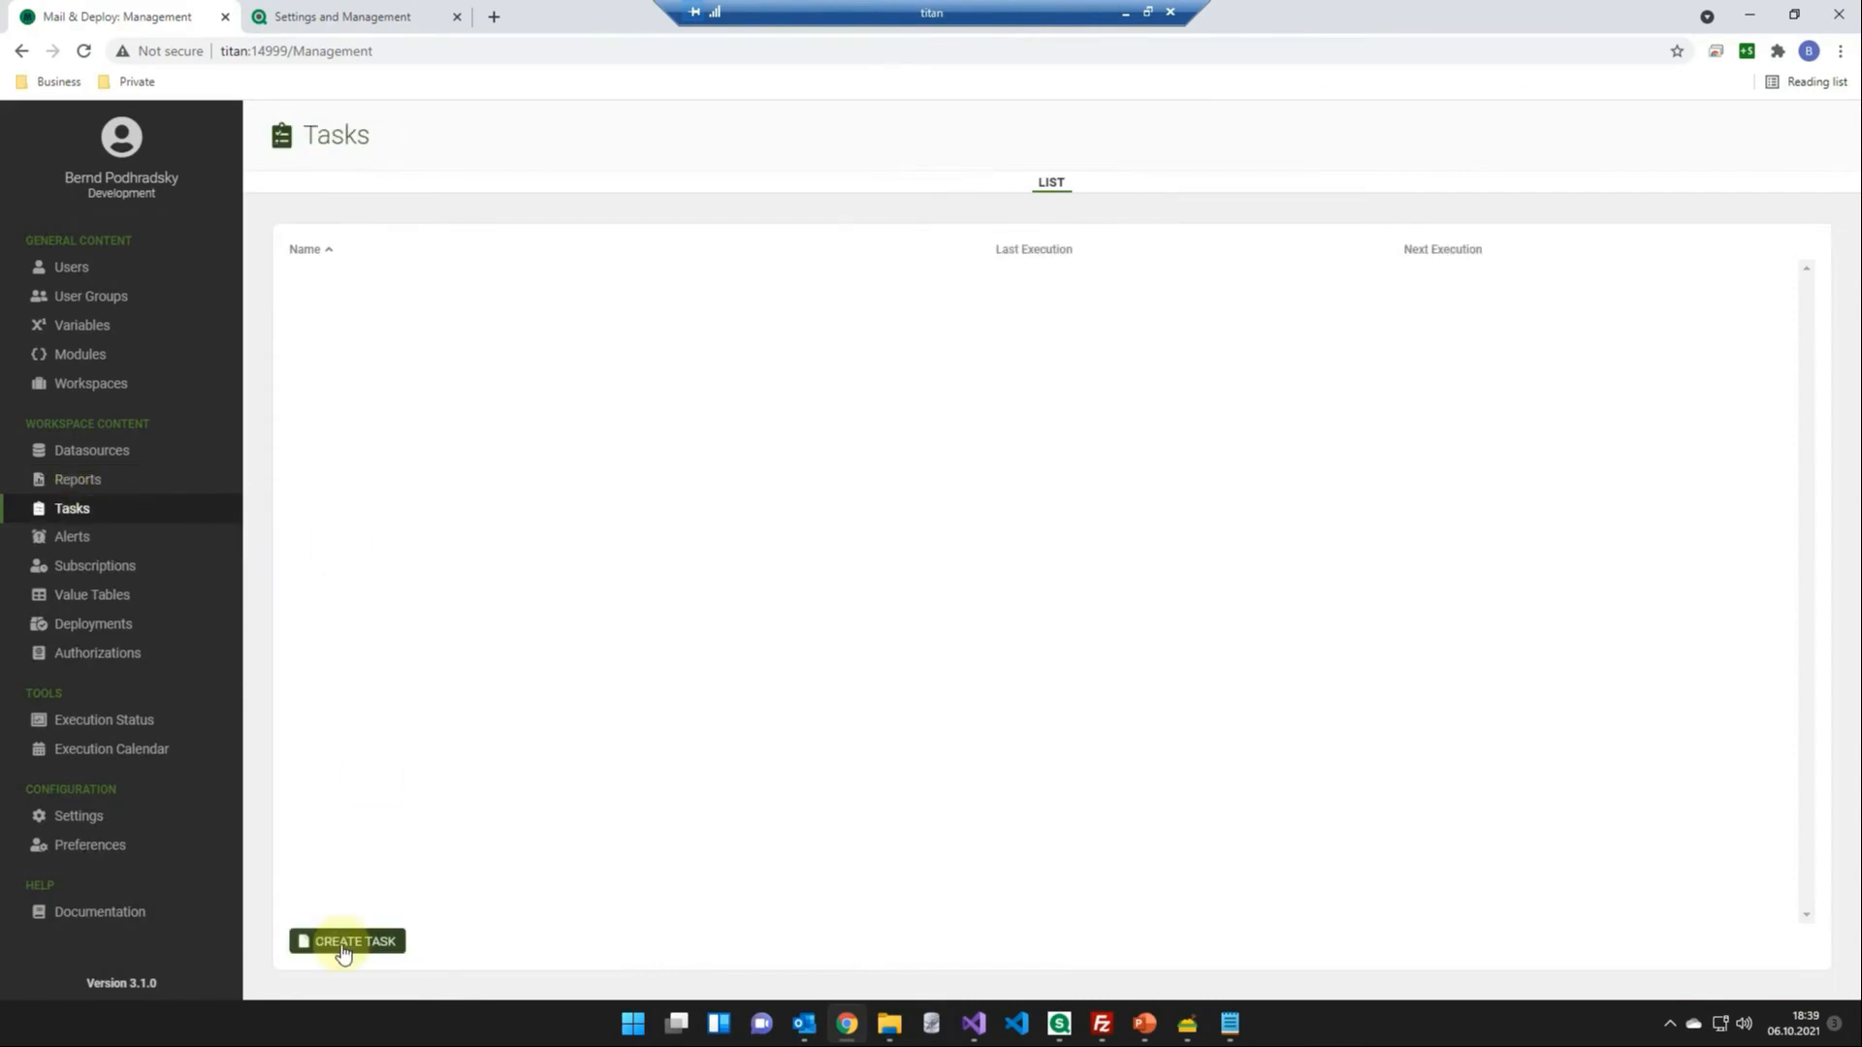
pyautogui.click(341, 942)
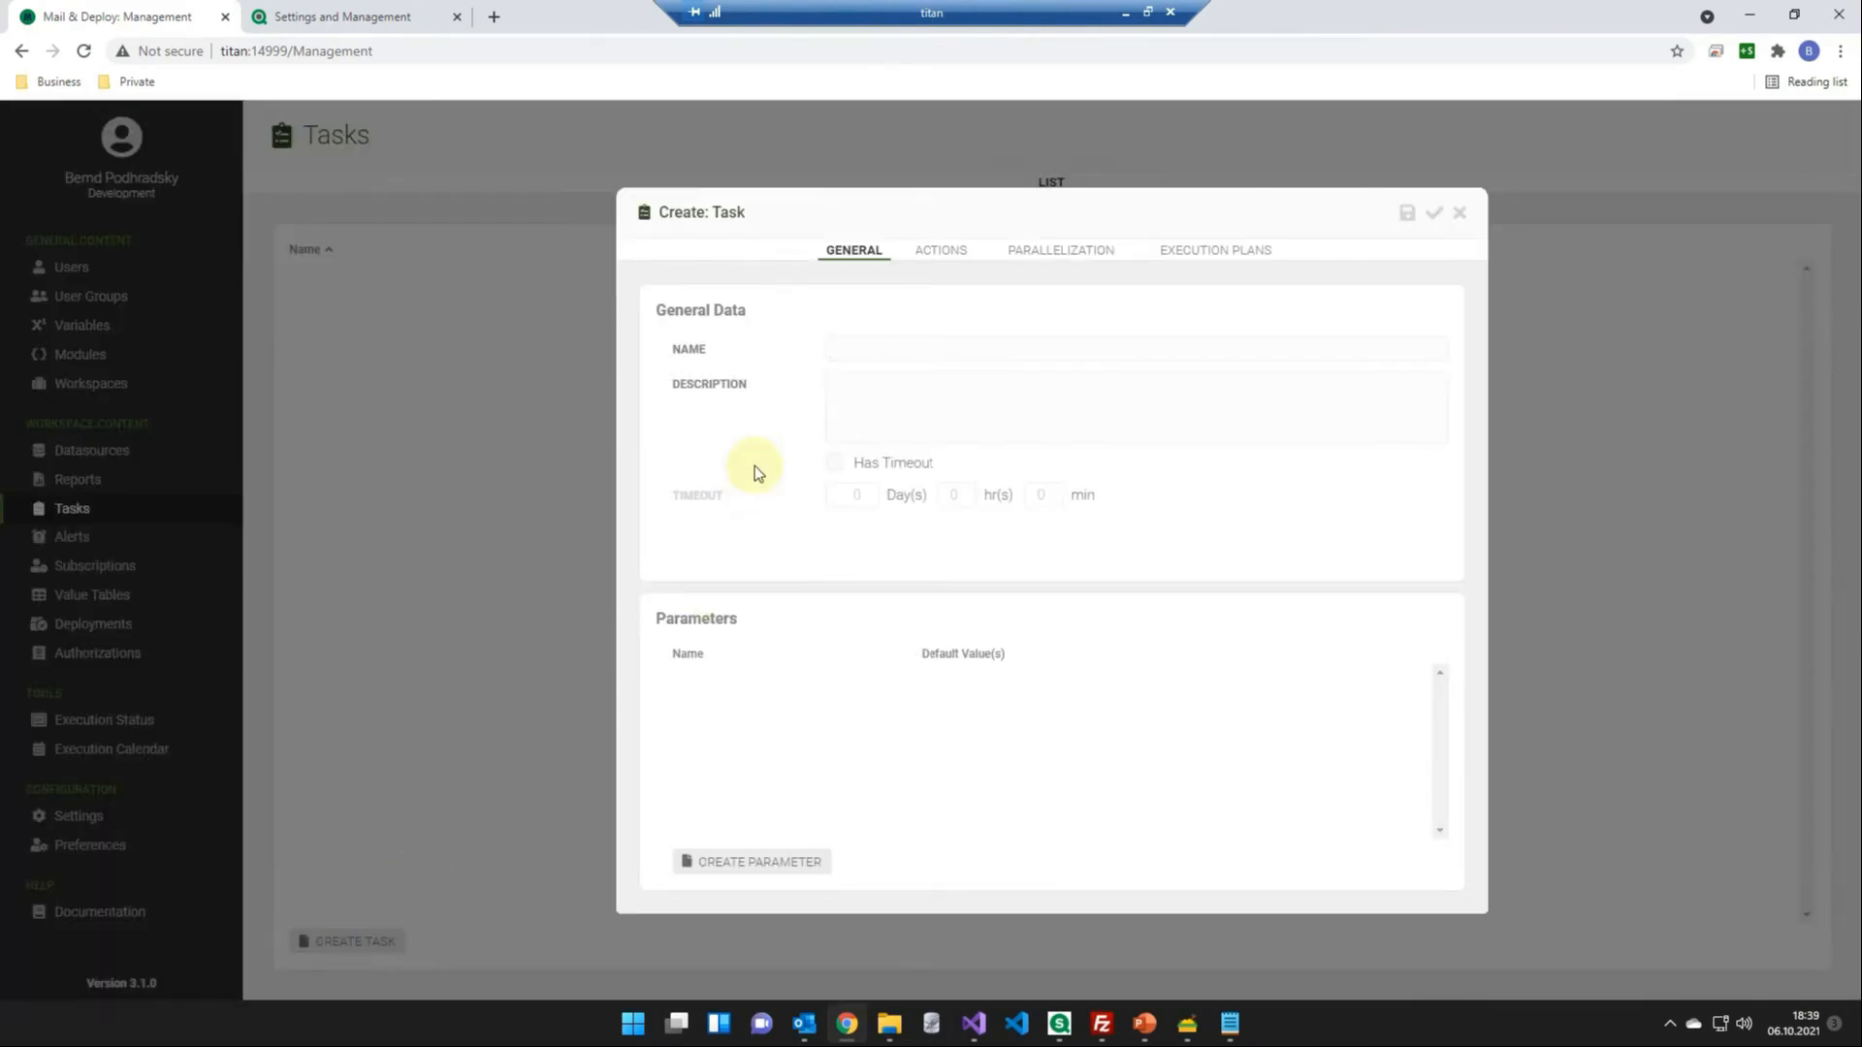
pyautogui.write('SaaS Demo Report Distribution')
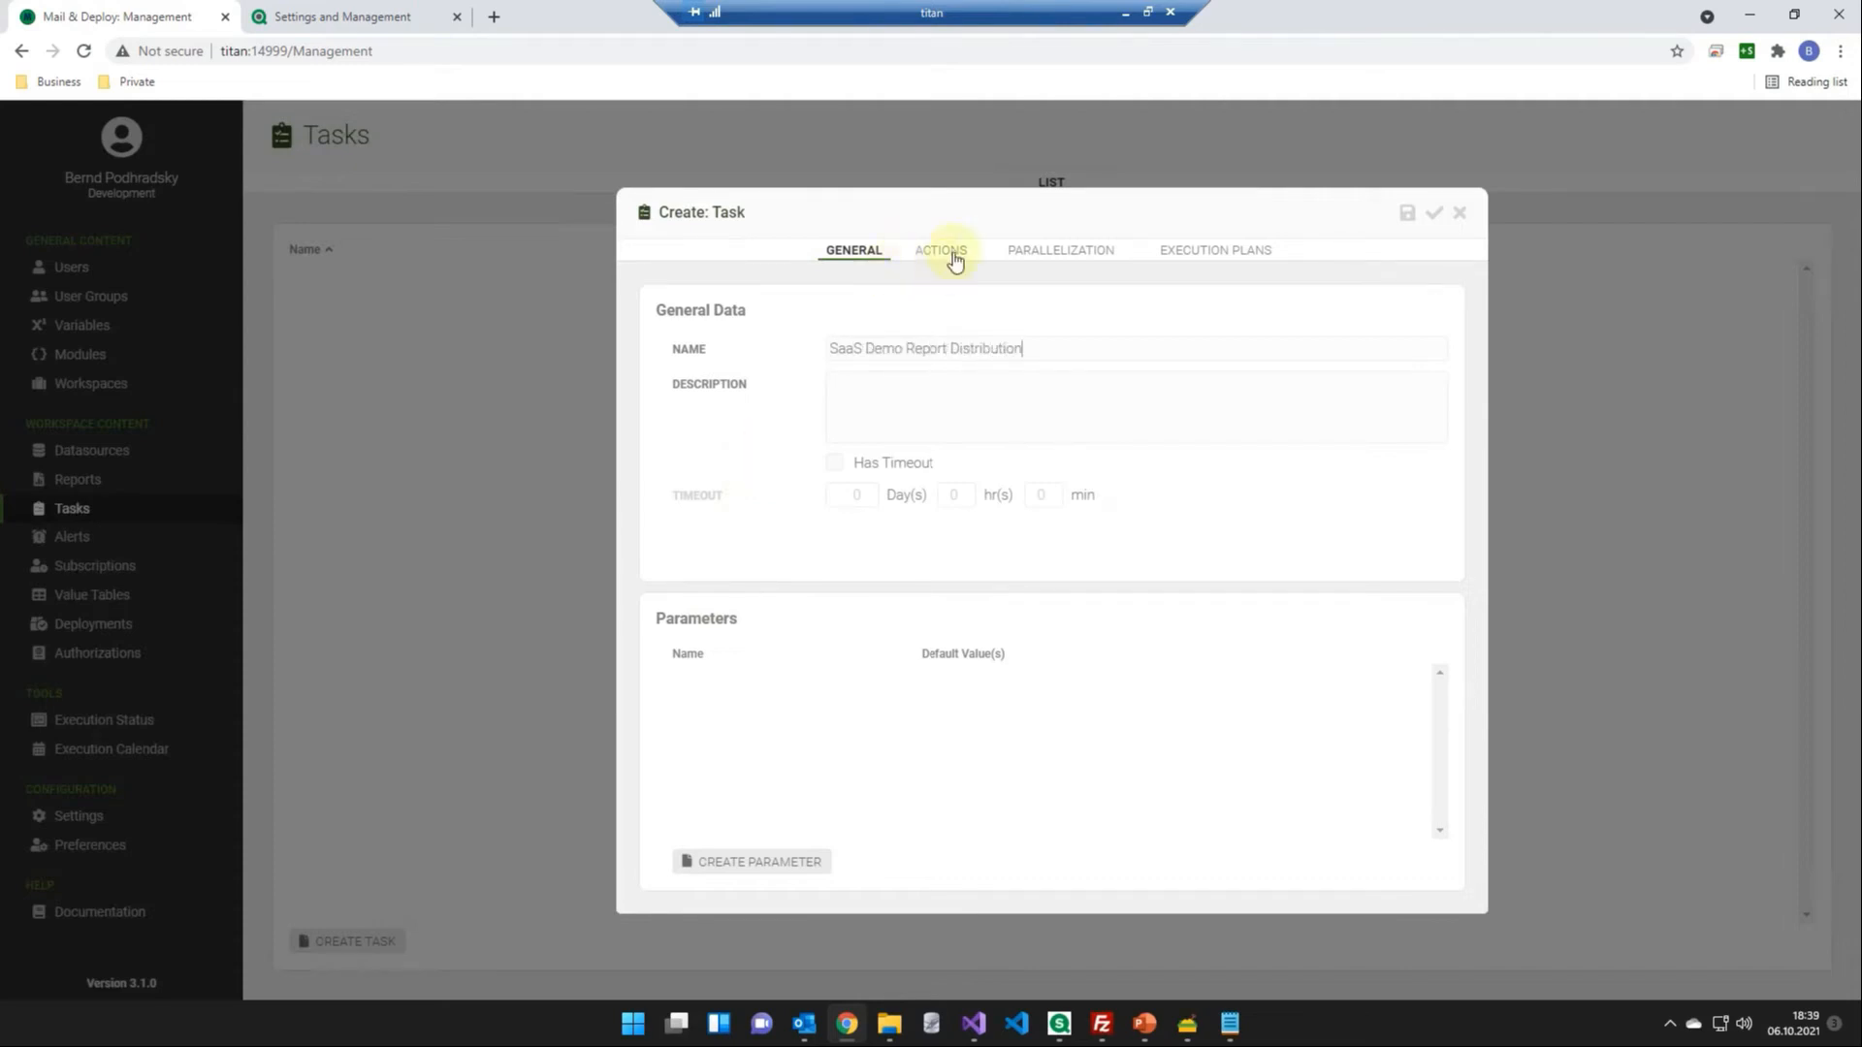
# - Add a Create Report Document action to the task
pyautogui.click(946, 252)
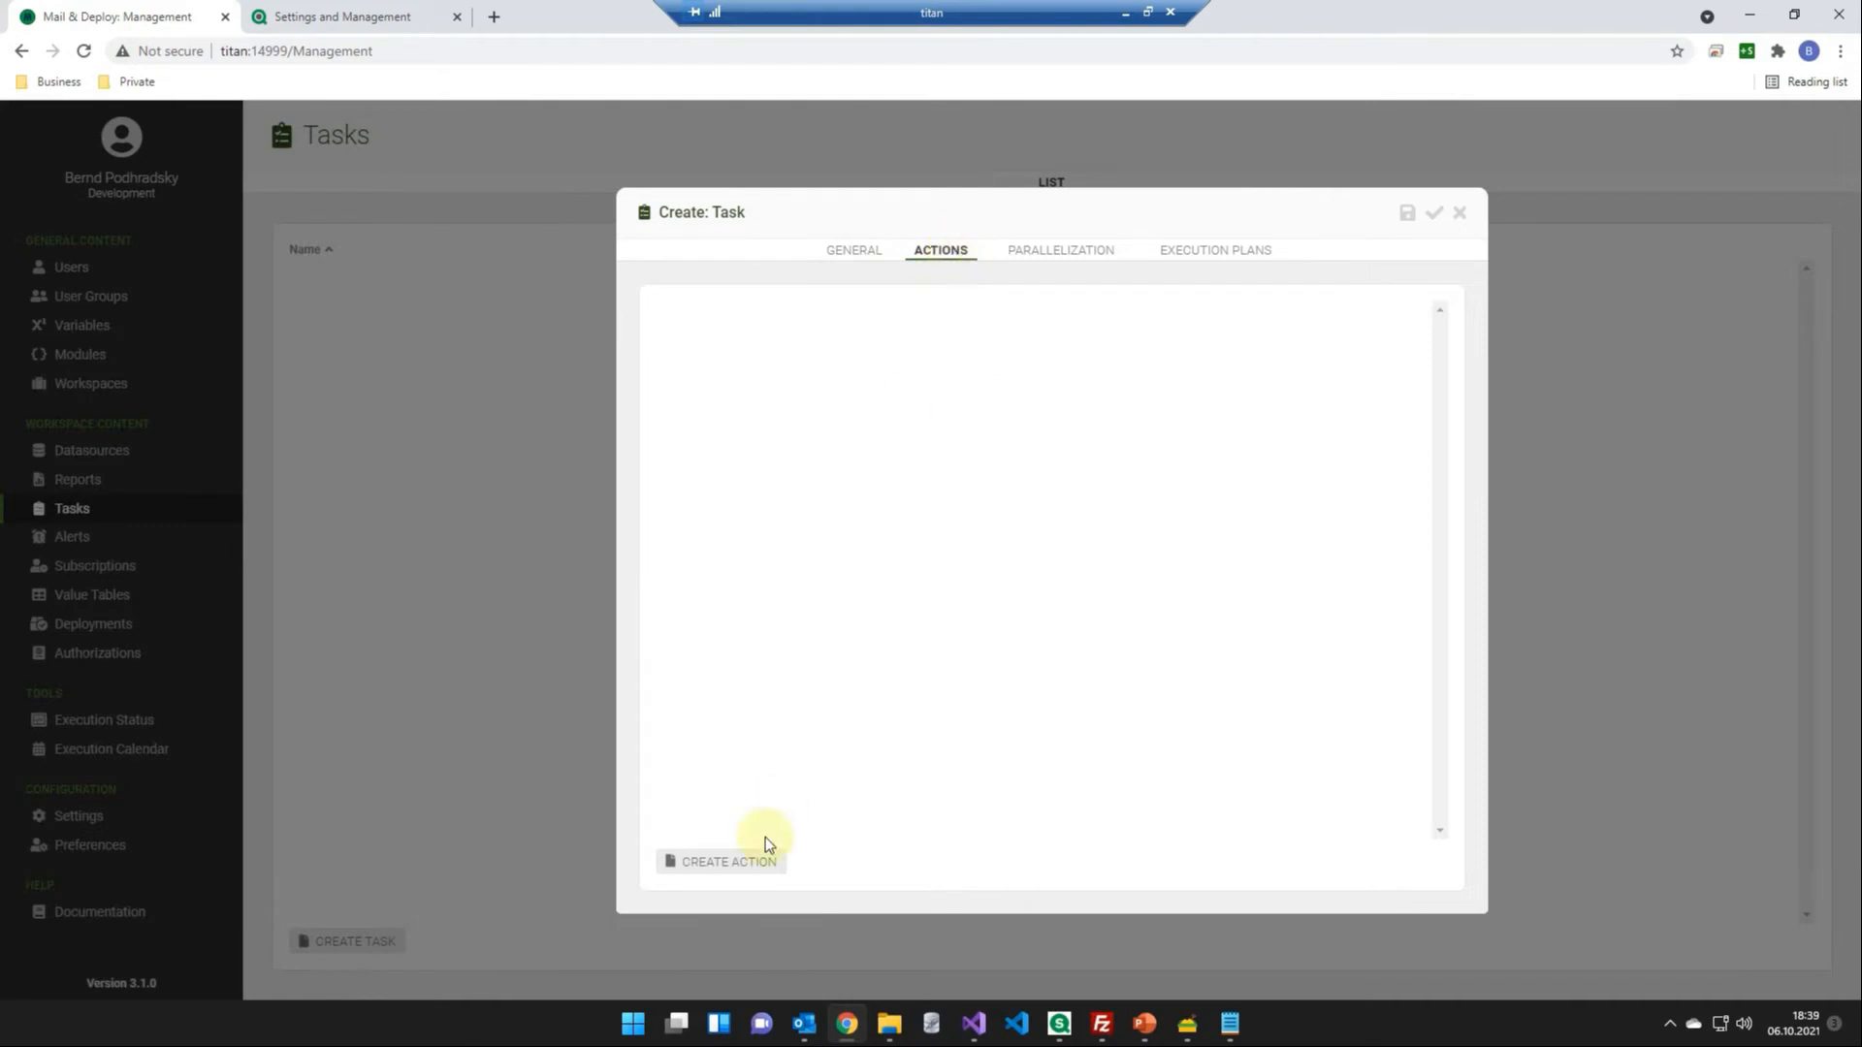
pyautogui.click(748, 869)
pyautogui.write('create')
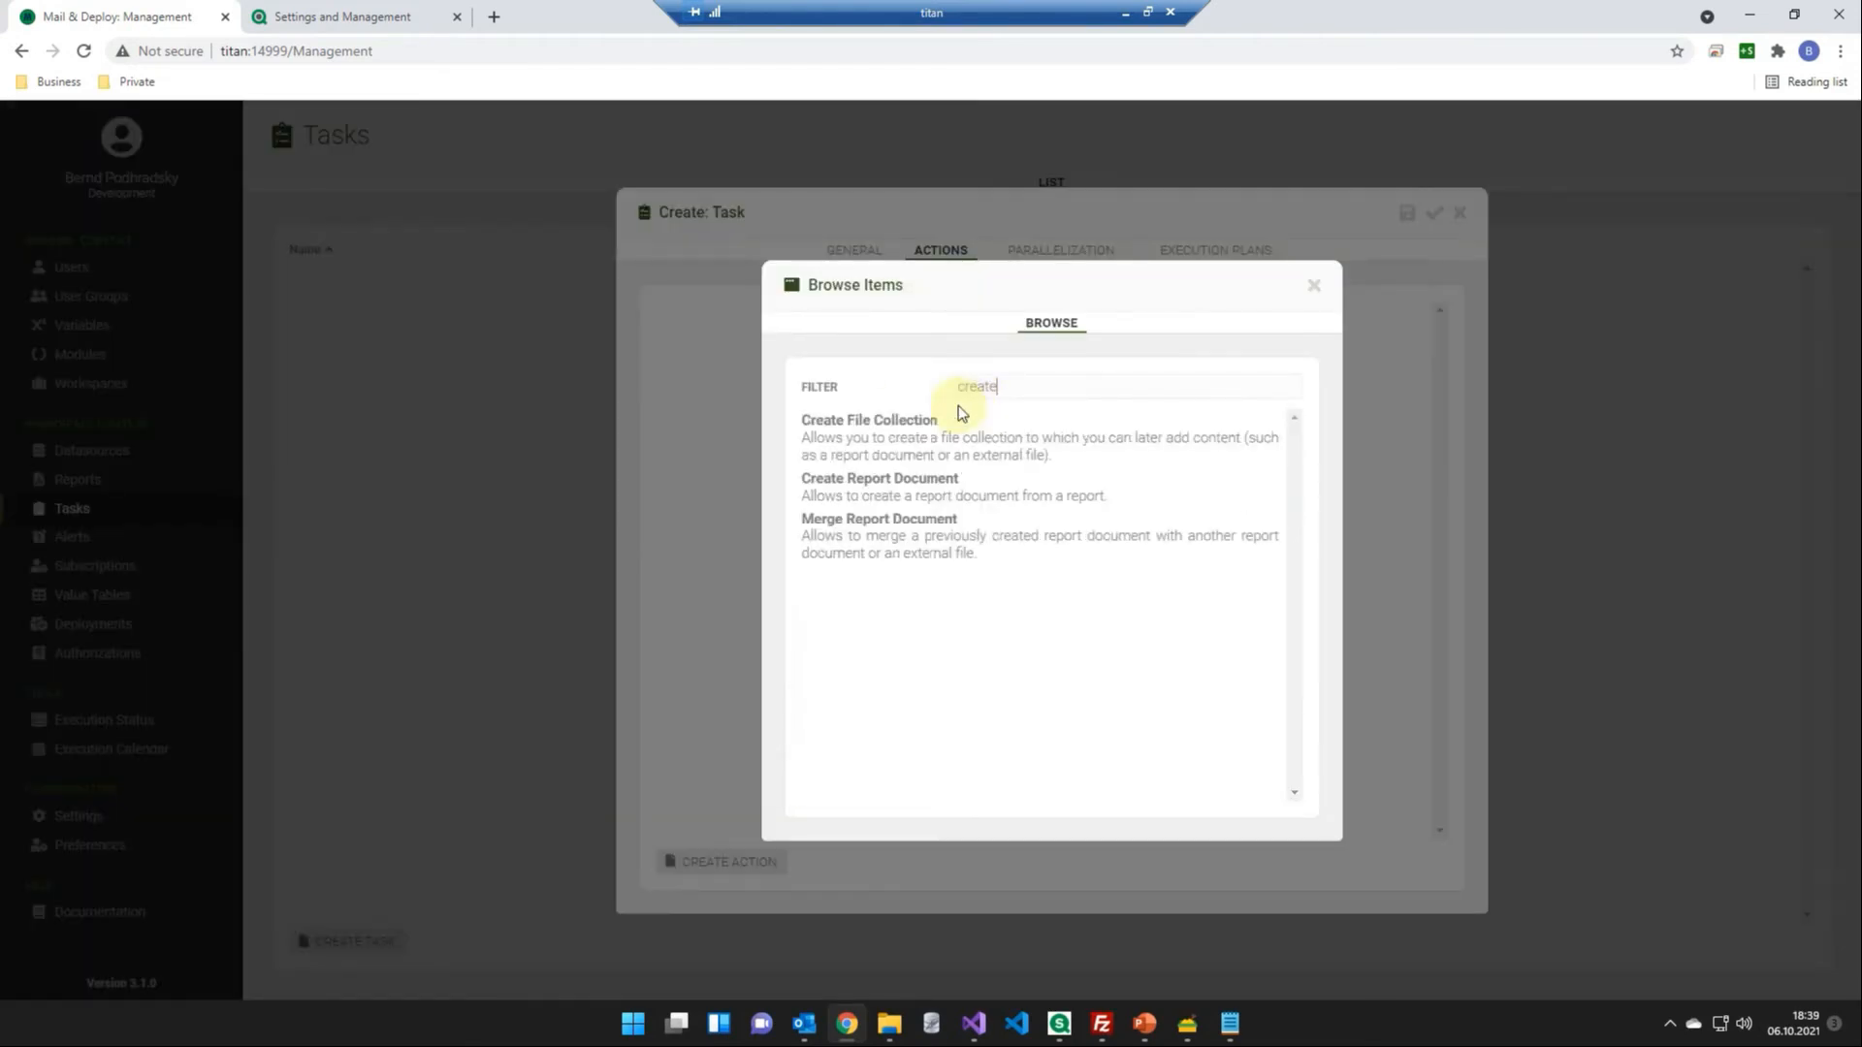
pyautogui.click(1172, 496)
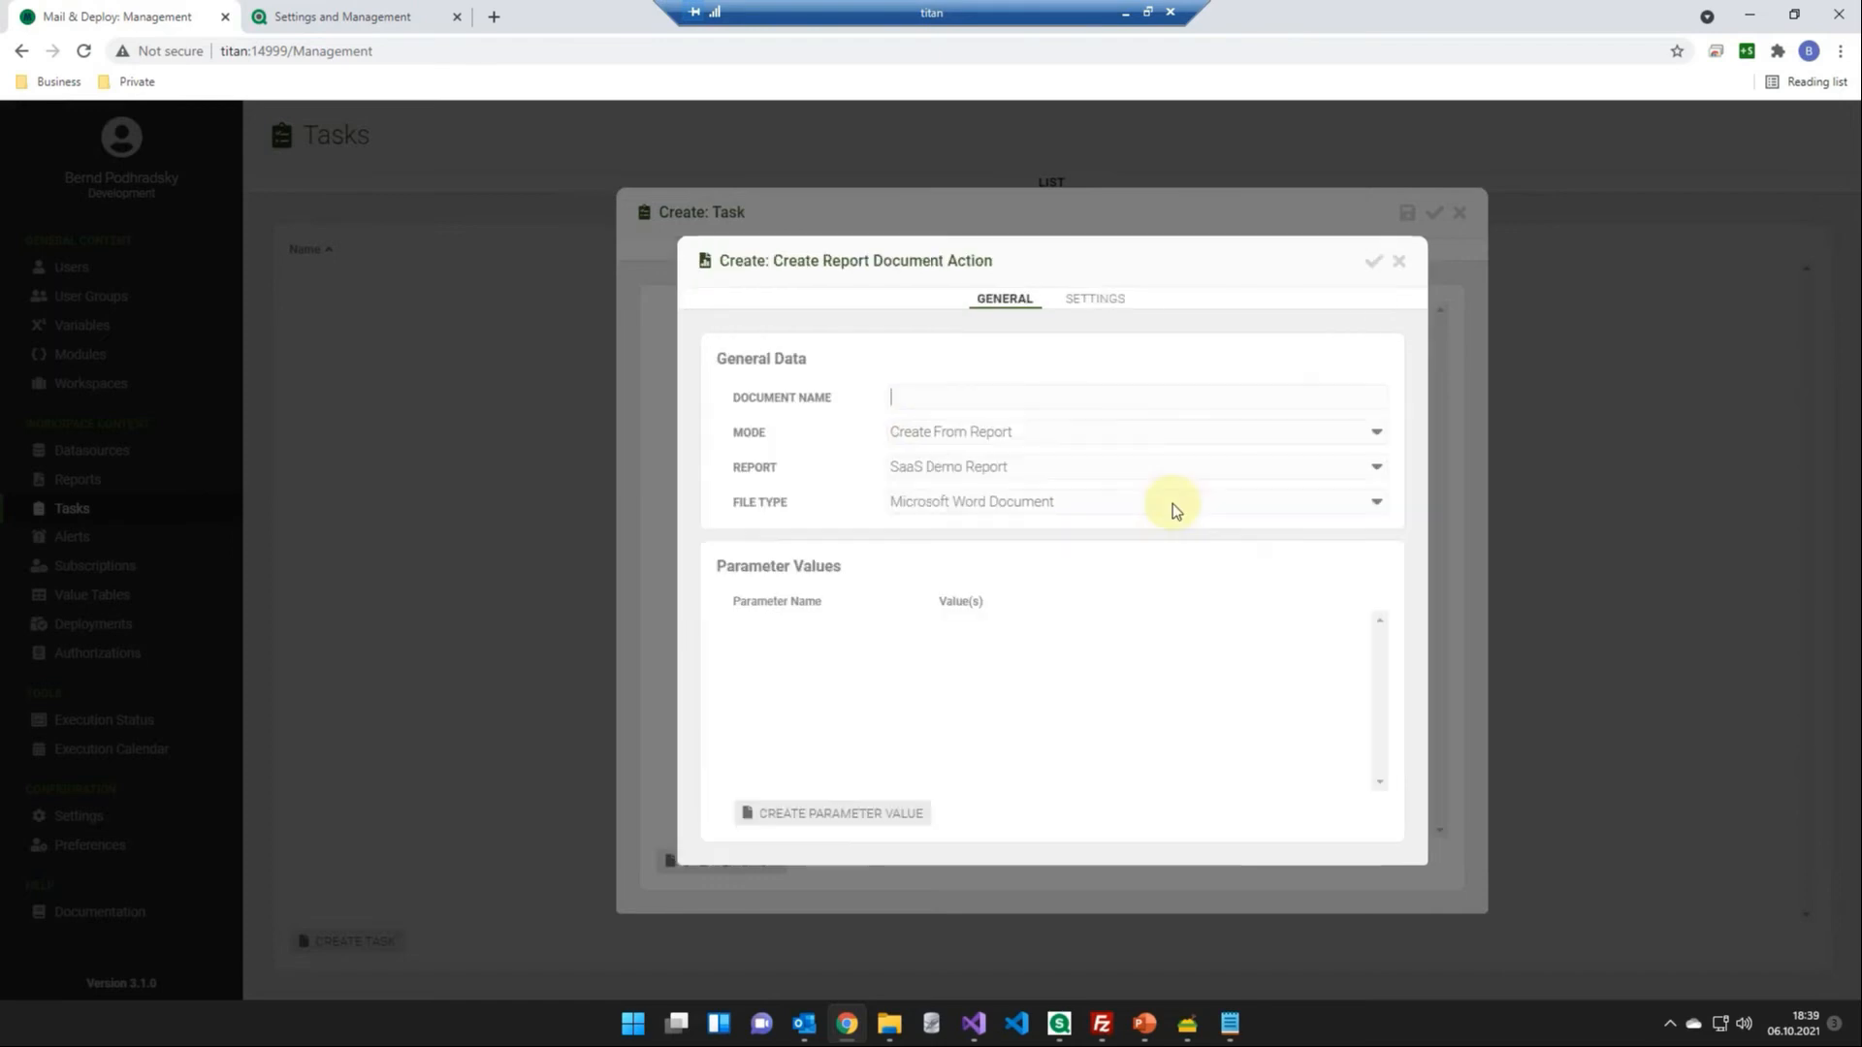
# - Name the action's document MyNewReport, choose PDF as its file type, and confirm the action
pyautogui.click(970, 403)
pyautogui.write('MyNewRepor')
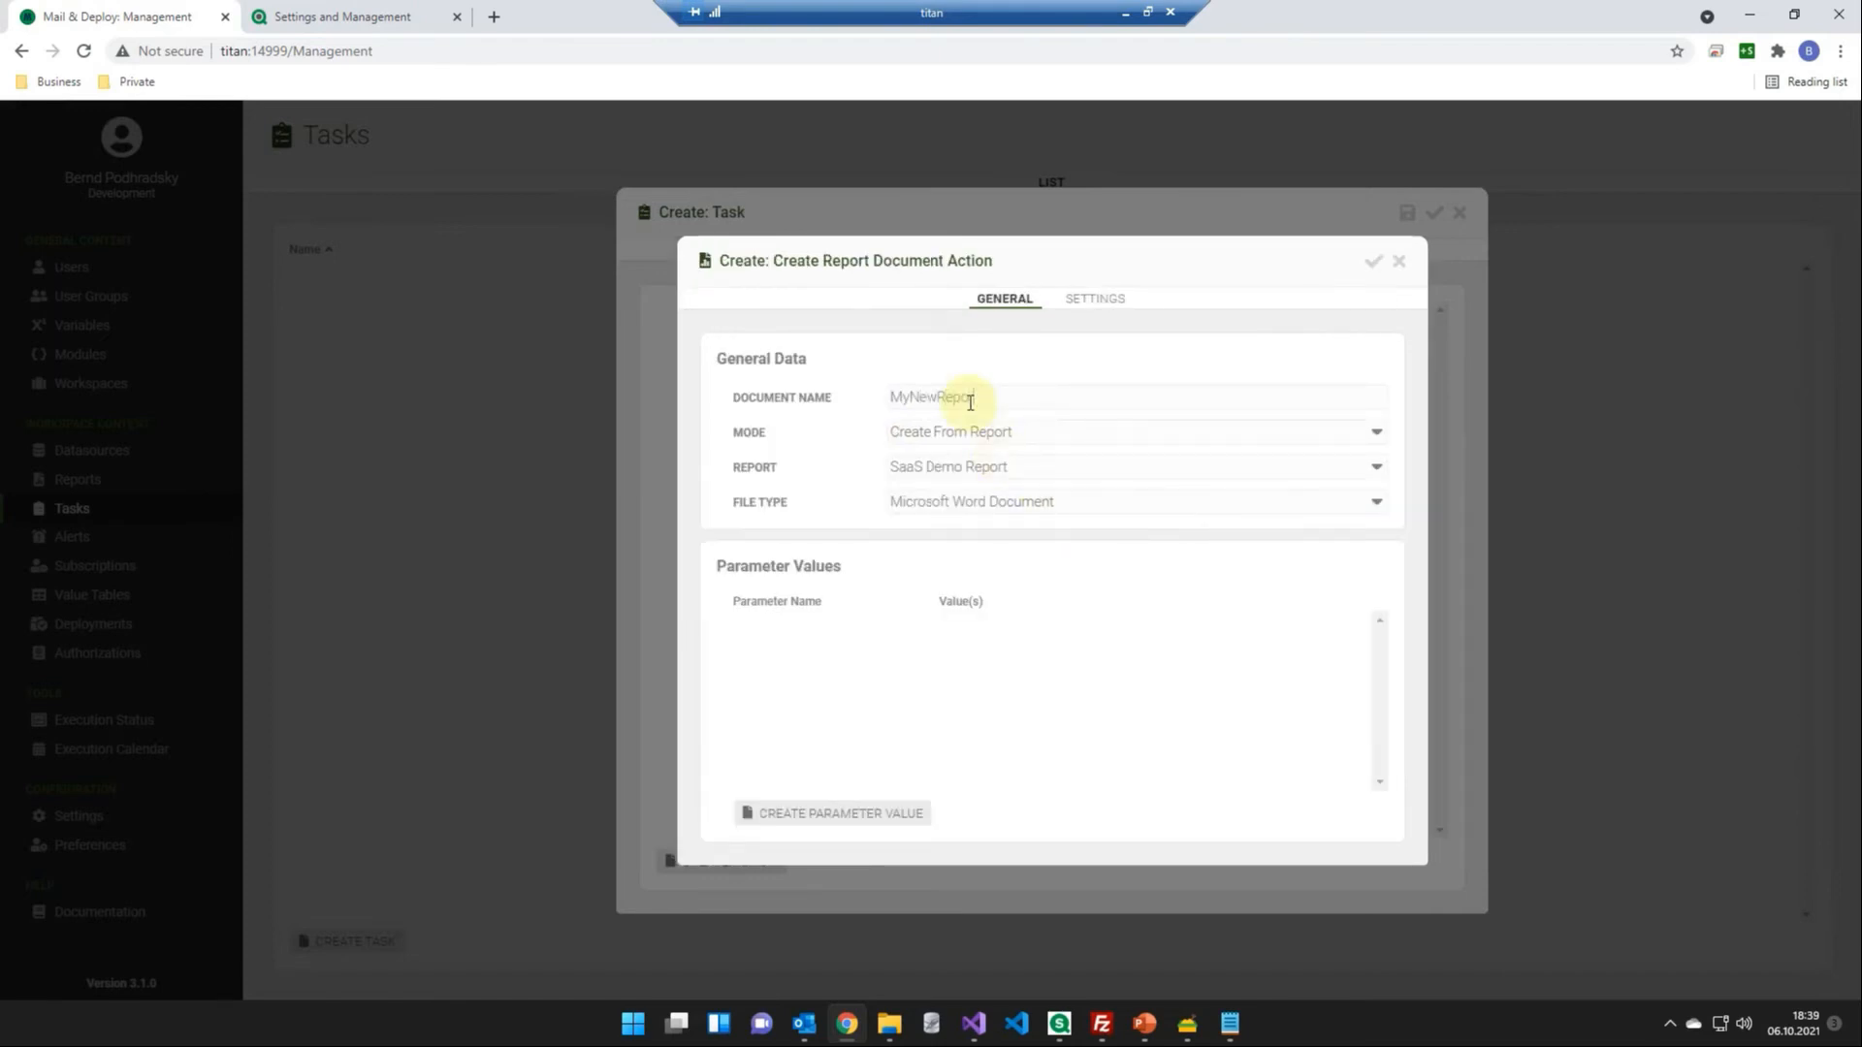
pyautogui.write('t')
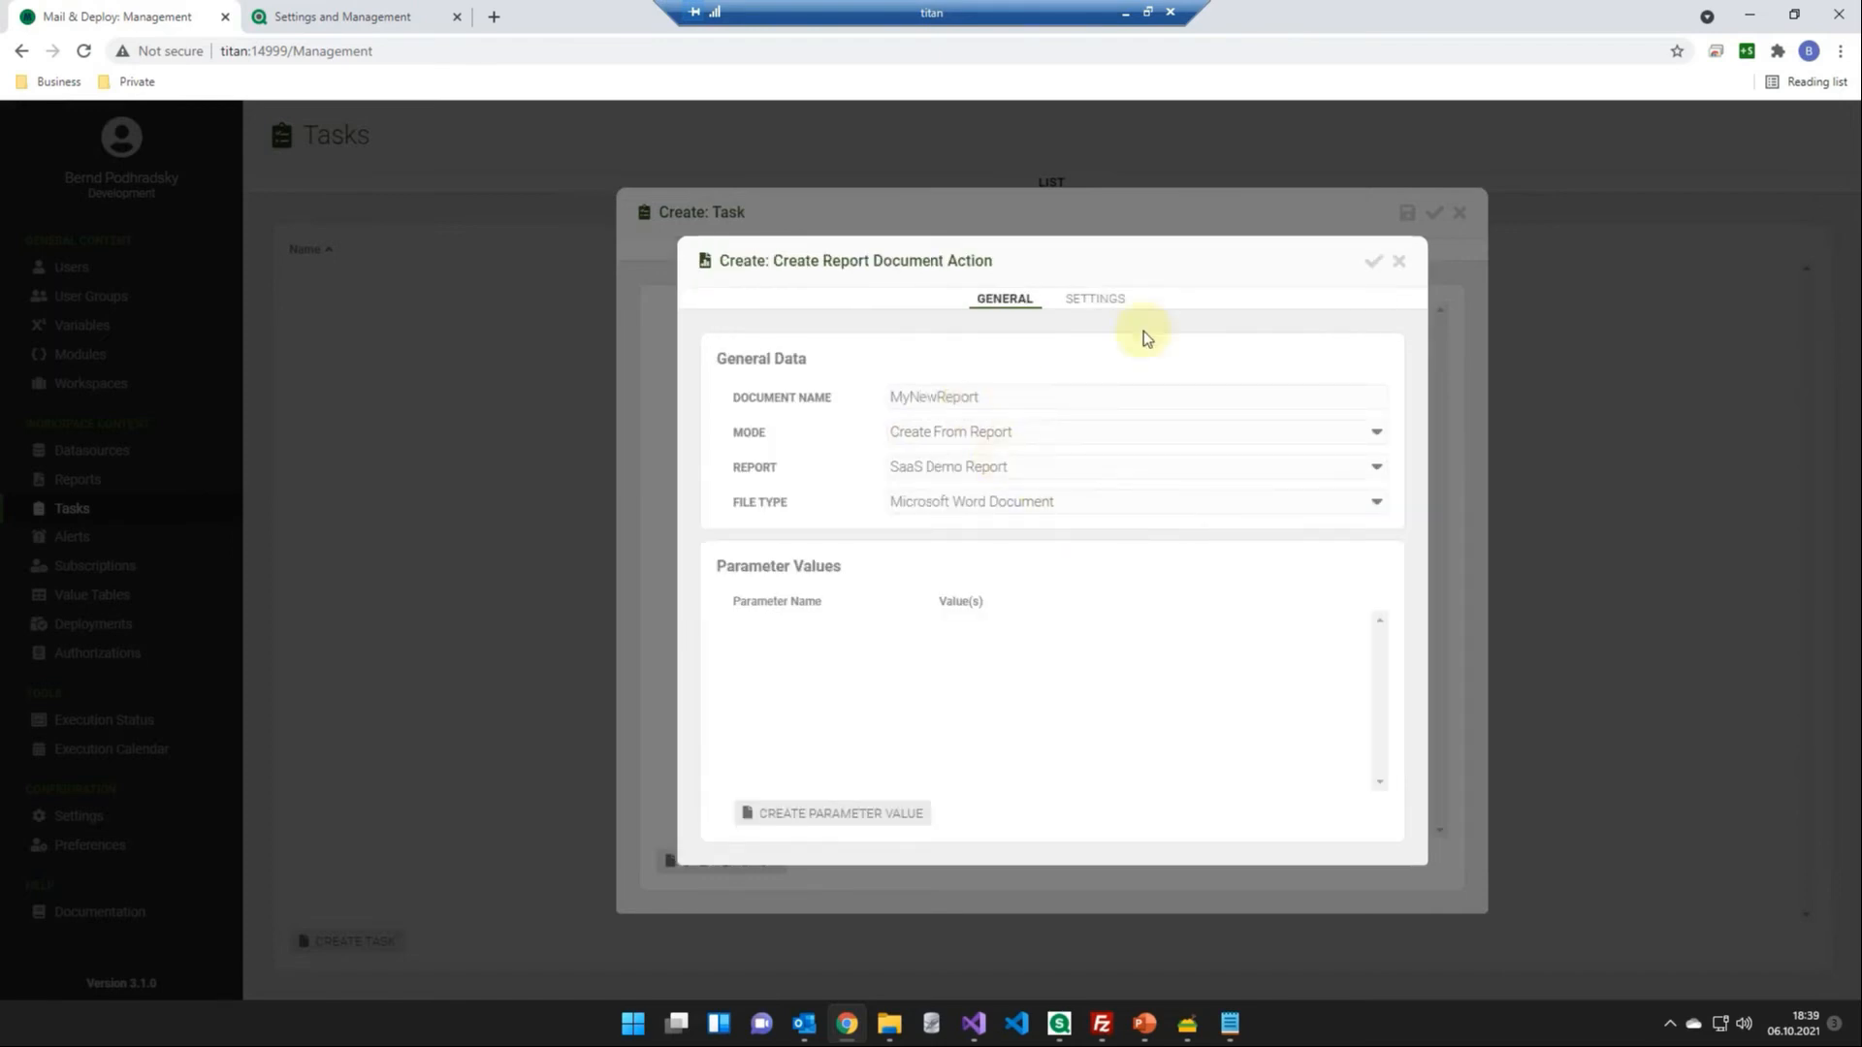
pyautogui.click(1202, 504)
pyautogui.click(1191, 540)
pyautogui.click(1373, 262)
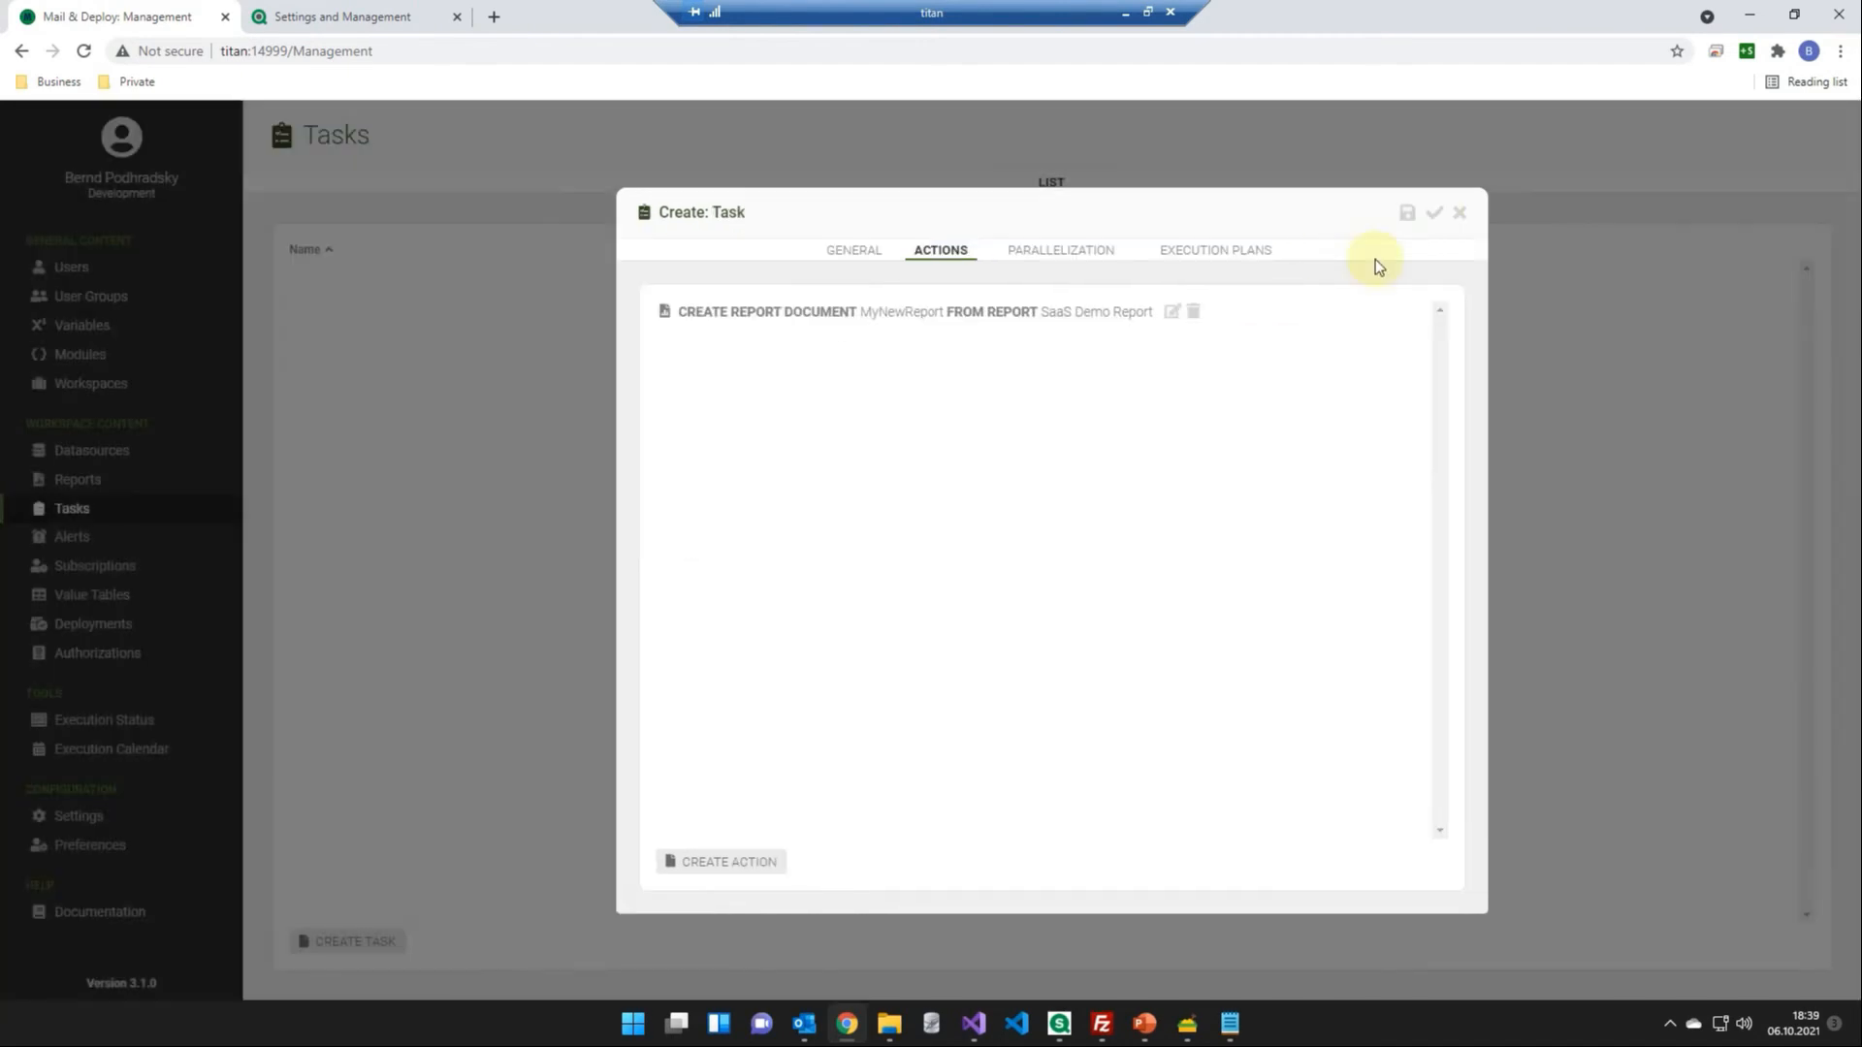
# - Add a Send E-Mail action to the task after the report document action
pyautogui.click(745, 860)
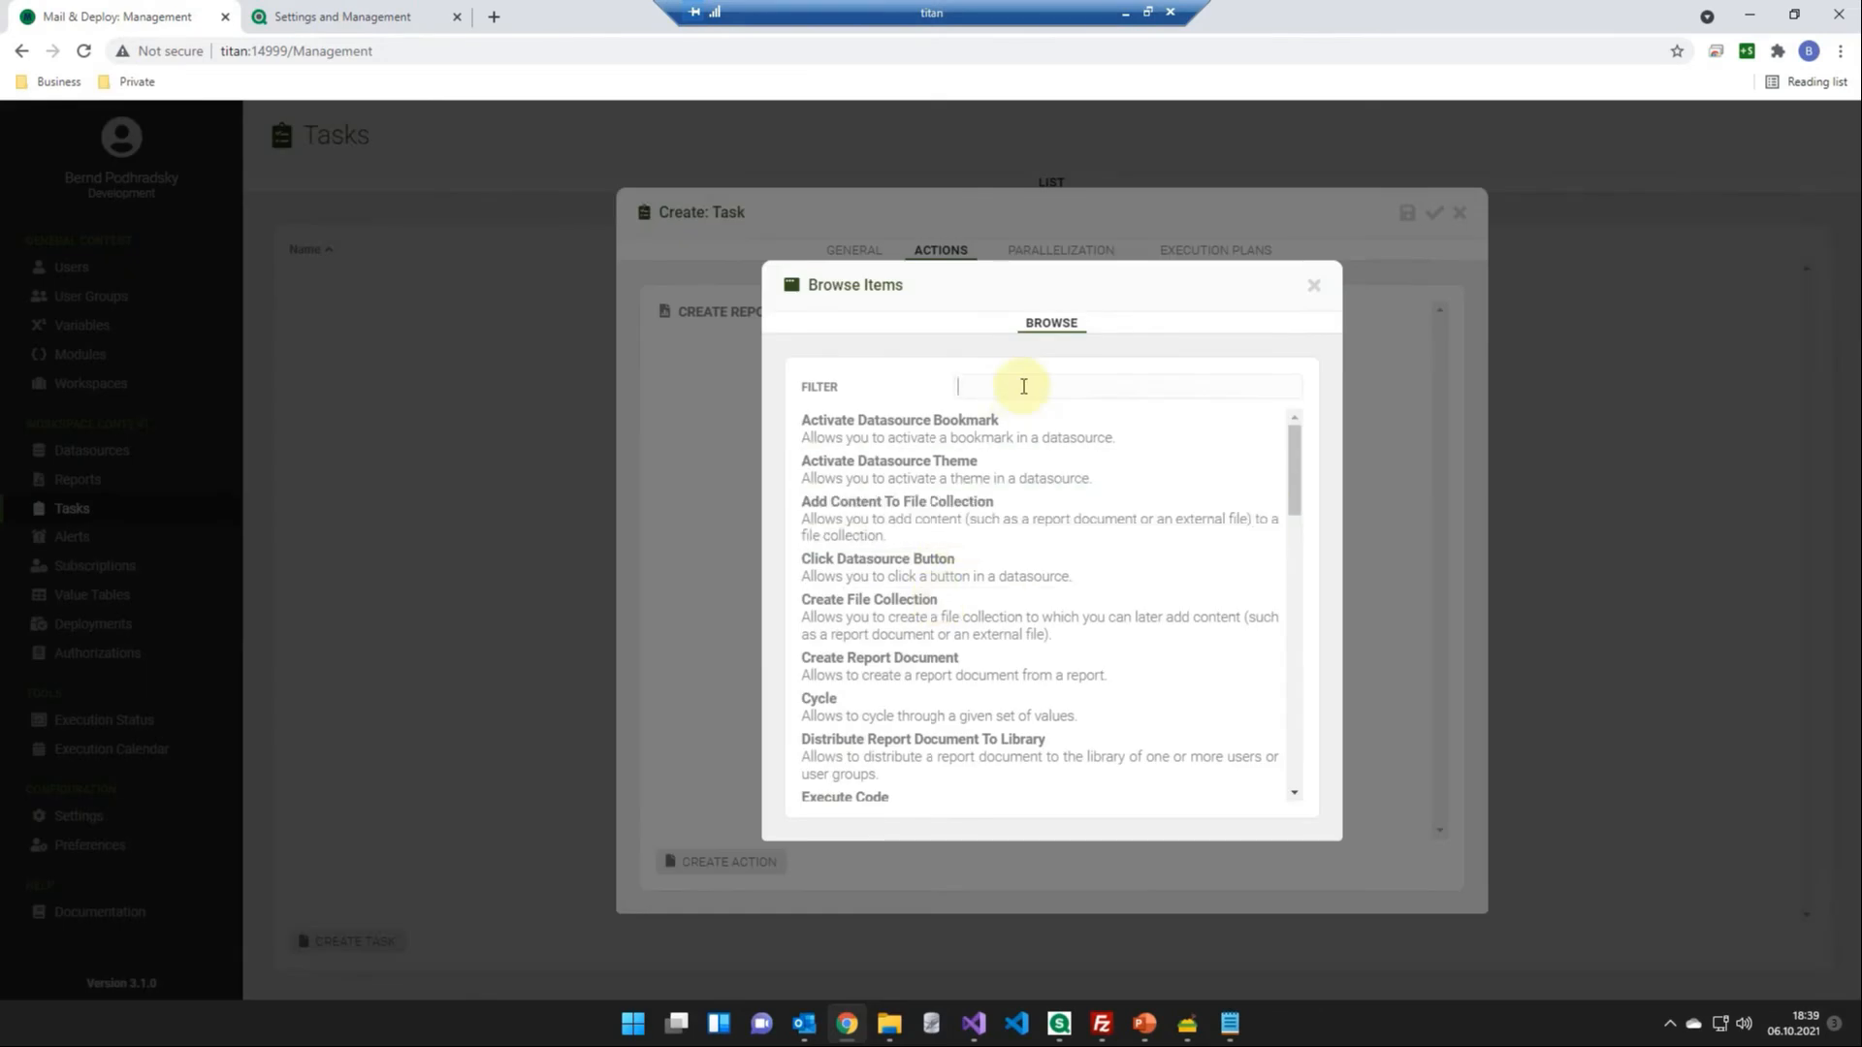
pyautogui.write('send')
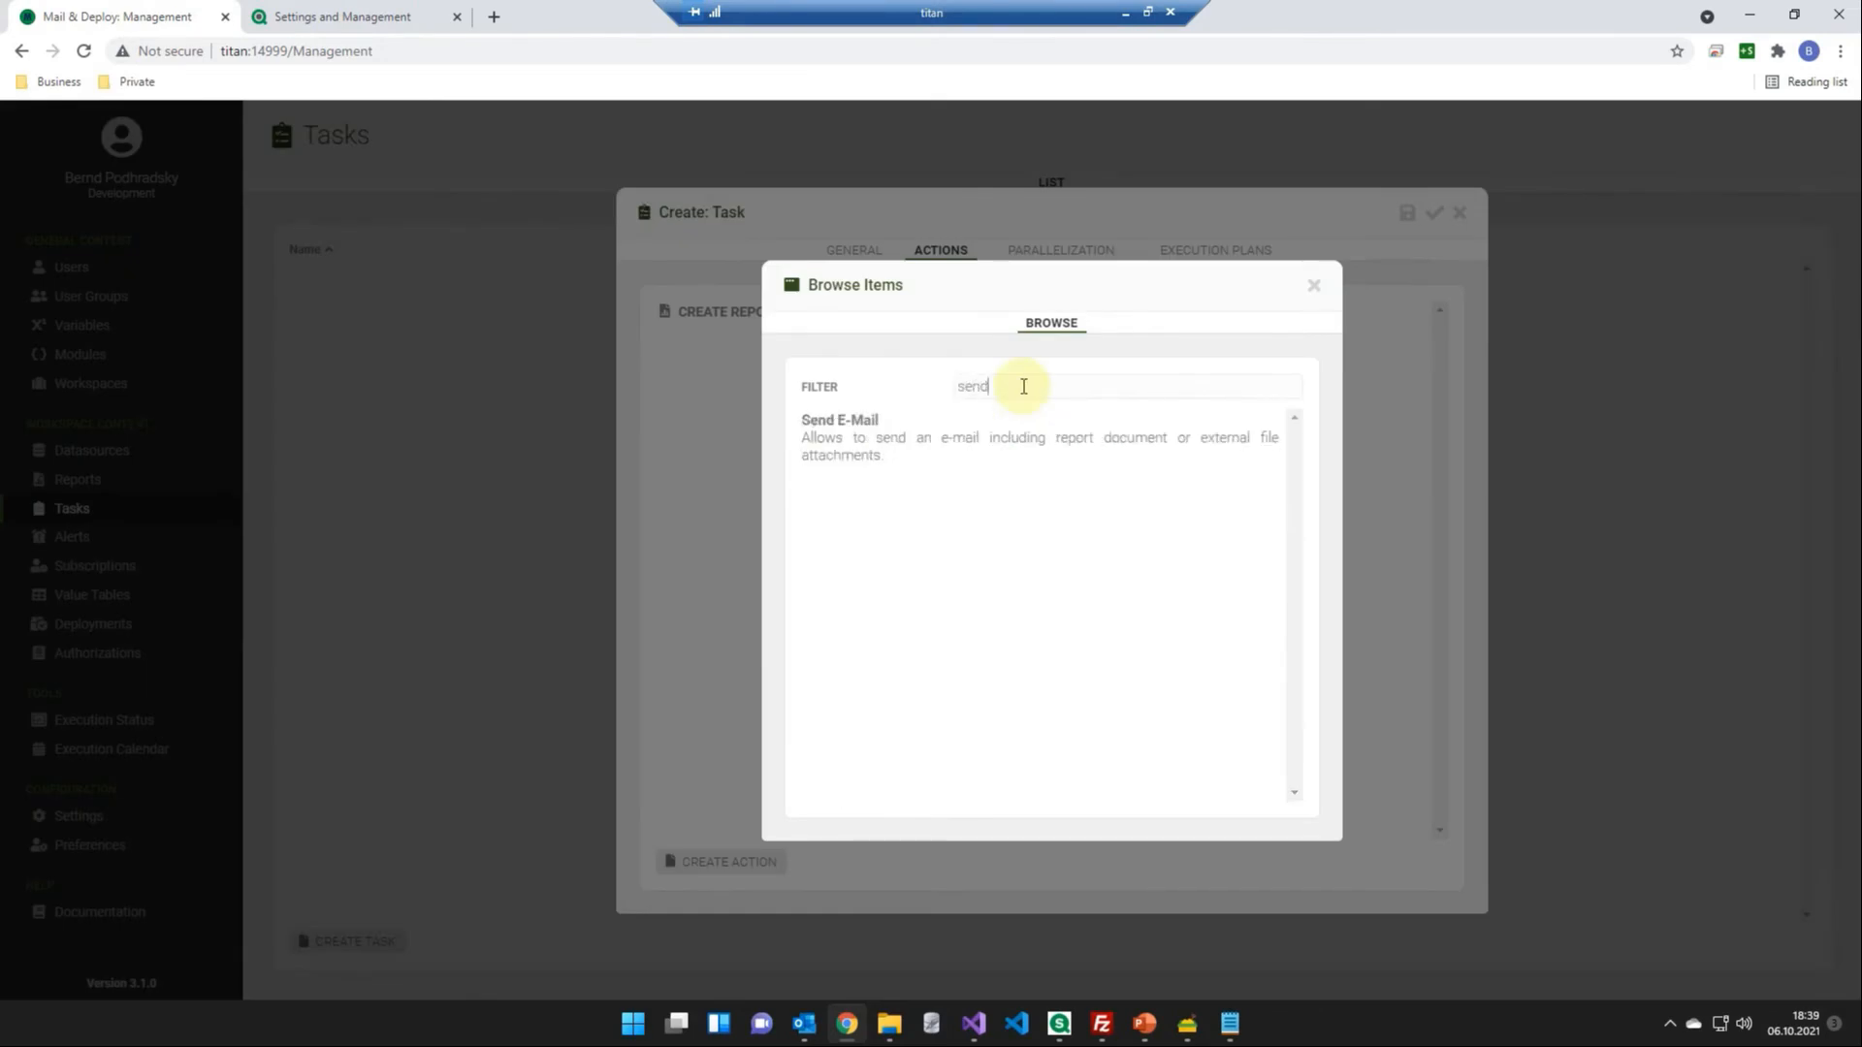
pyautogui.doubleClick(1004, 434)
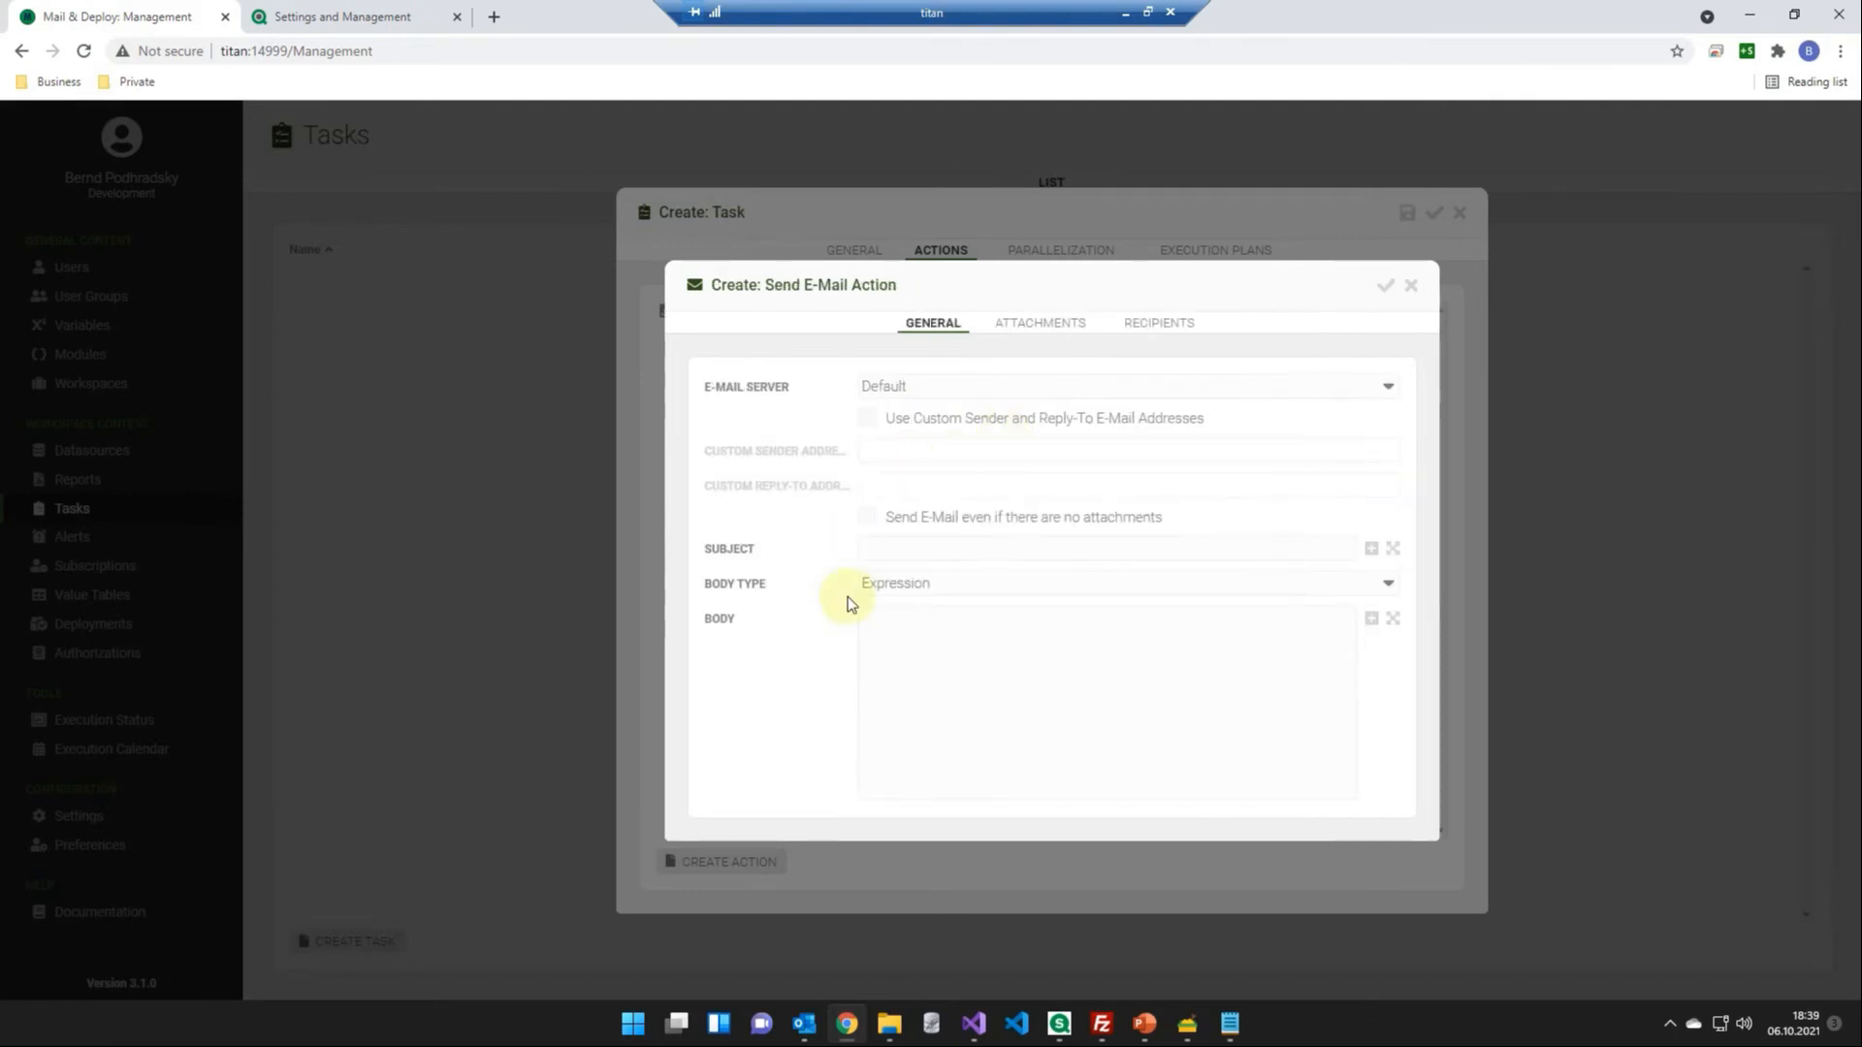
# - Set the e-mail subject to "See your new report!" and the body to "Please find attached your new report!"
pyautogui.click(884, 556)
pyautogui.write('"See your new report!"')
pyautogui.click(1089, 655)
pyautogui.write('"Please')
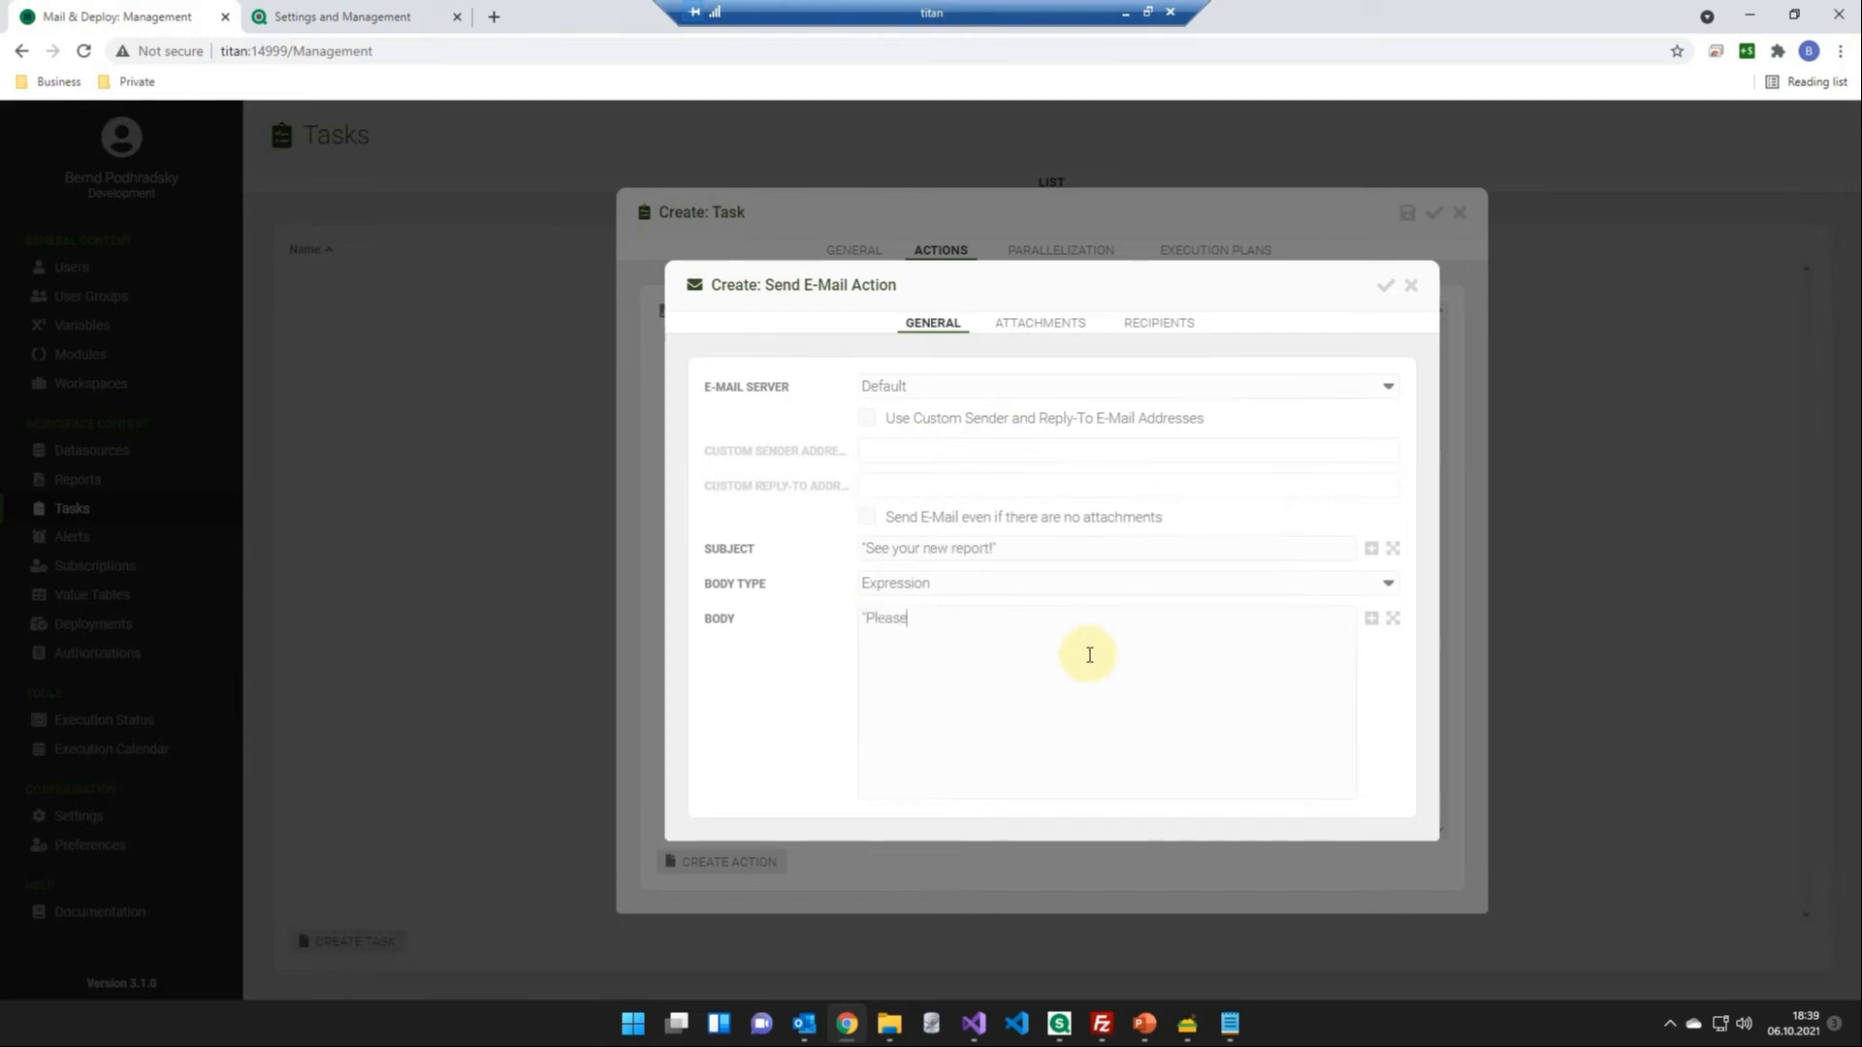
pyautogui.write(' find attached your new report!"')
# - Attach the MyNewReport report document to the e-mail under the name NewReport
pyautogui.click(1068, 328)
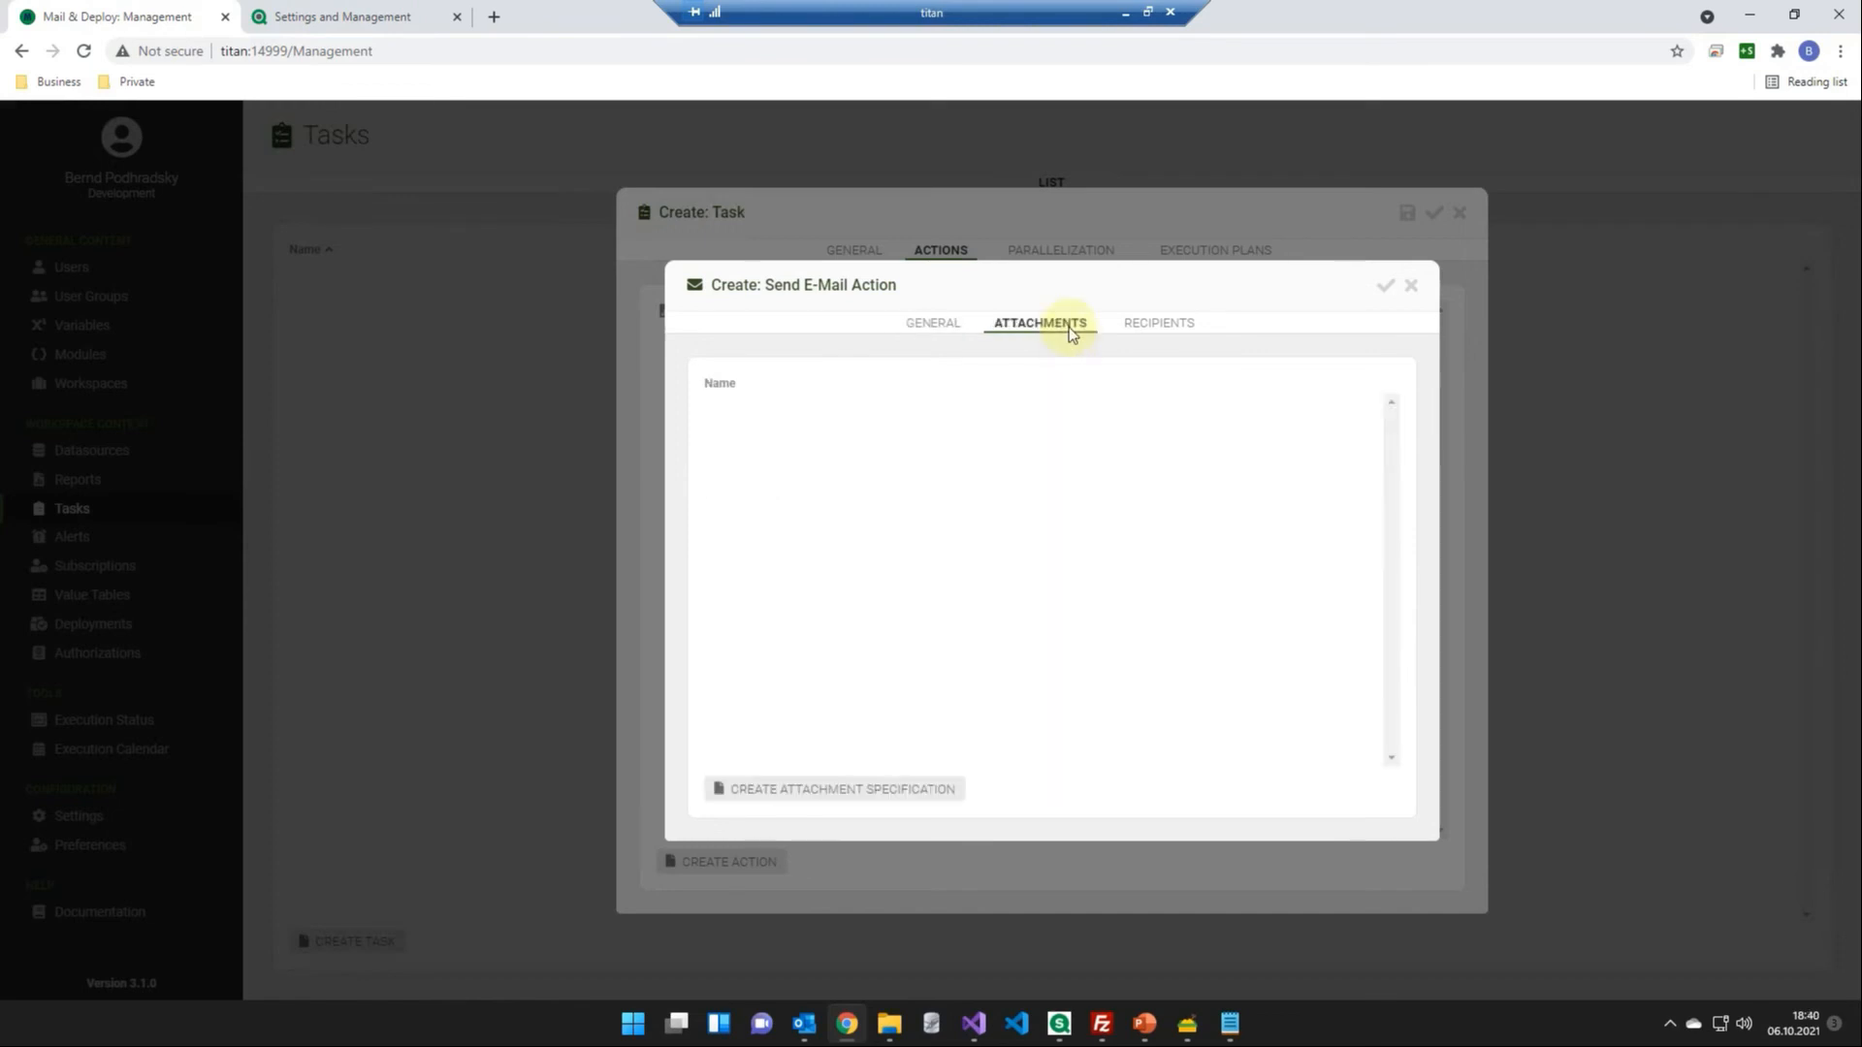
pyautogui.click(885, 783)
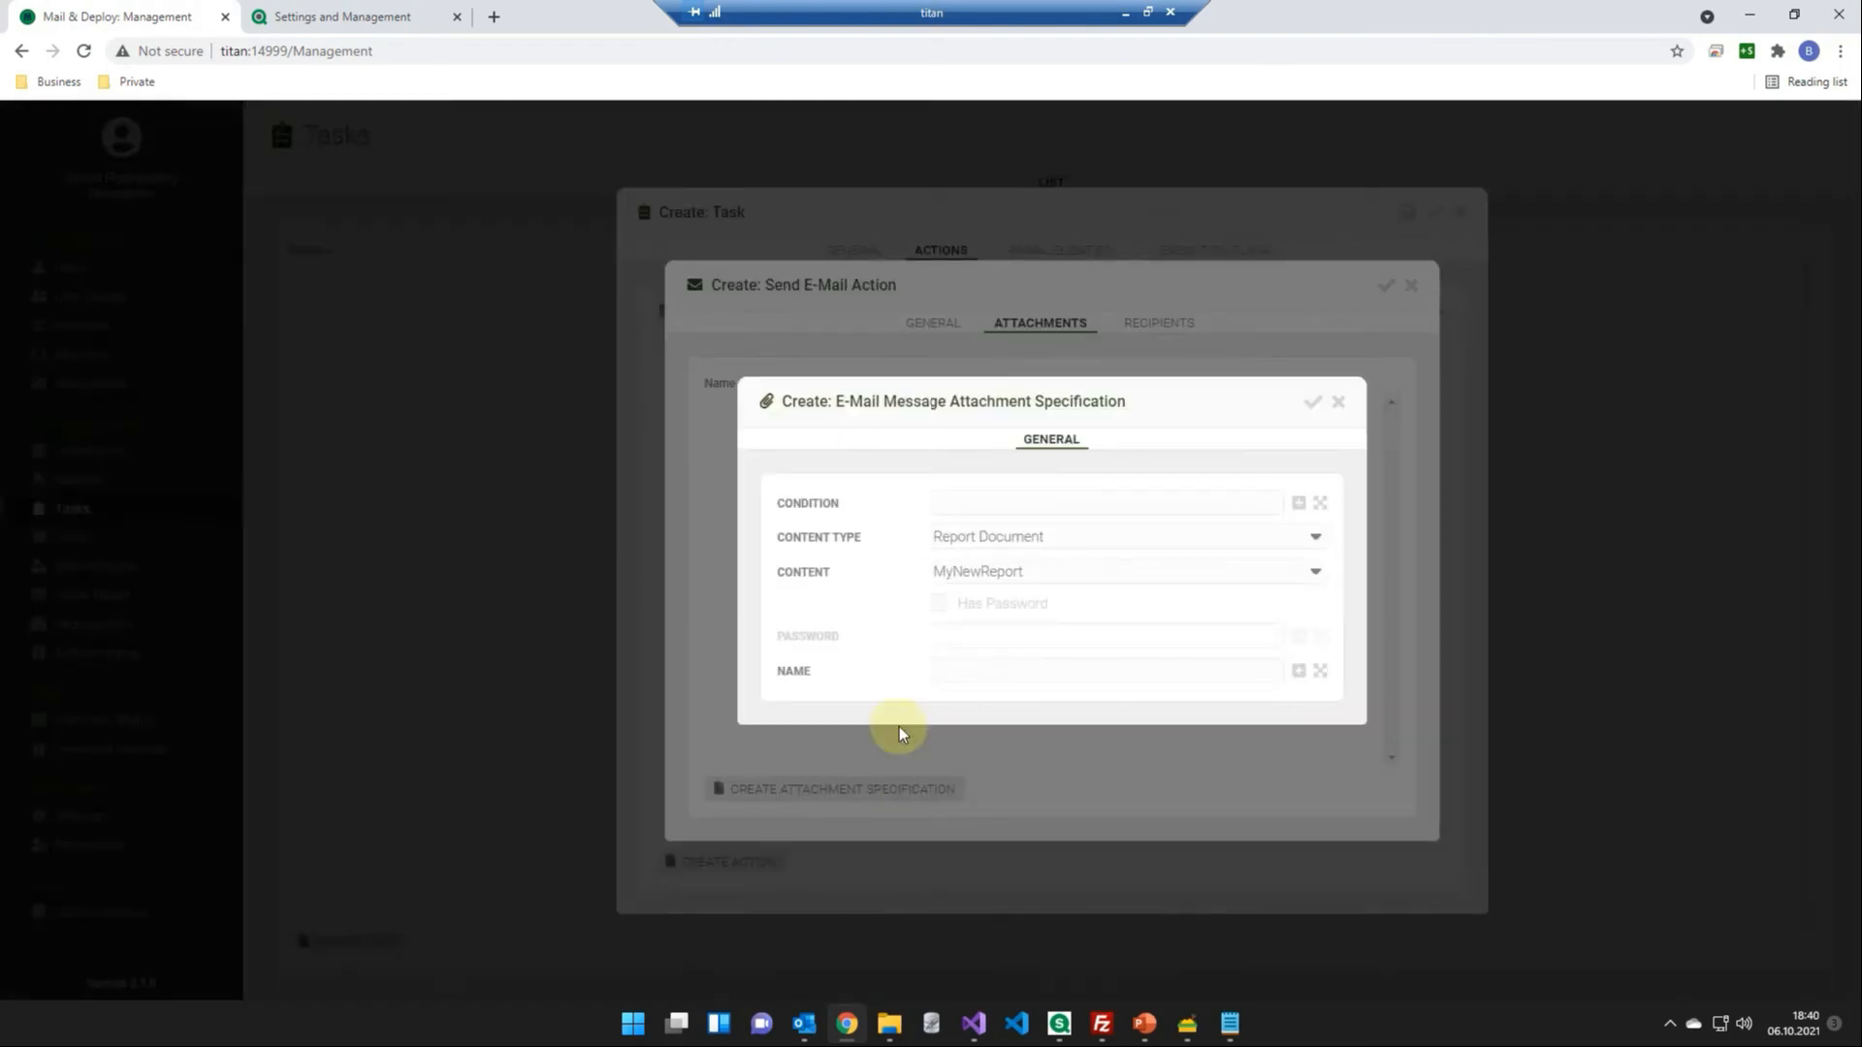
pyautogui.click(992, 682)
pyautogui.write('NewReport')
pyautogui.click(1313, 401)
# - Add a To recipient using an expression with the recipient's e-mail address, then confirm the e-mail action and save the task
pyautogui.click(1185, 330)
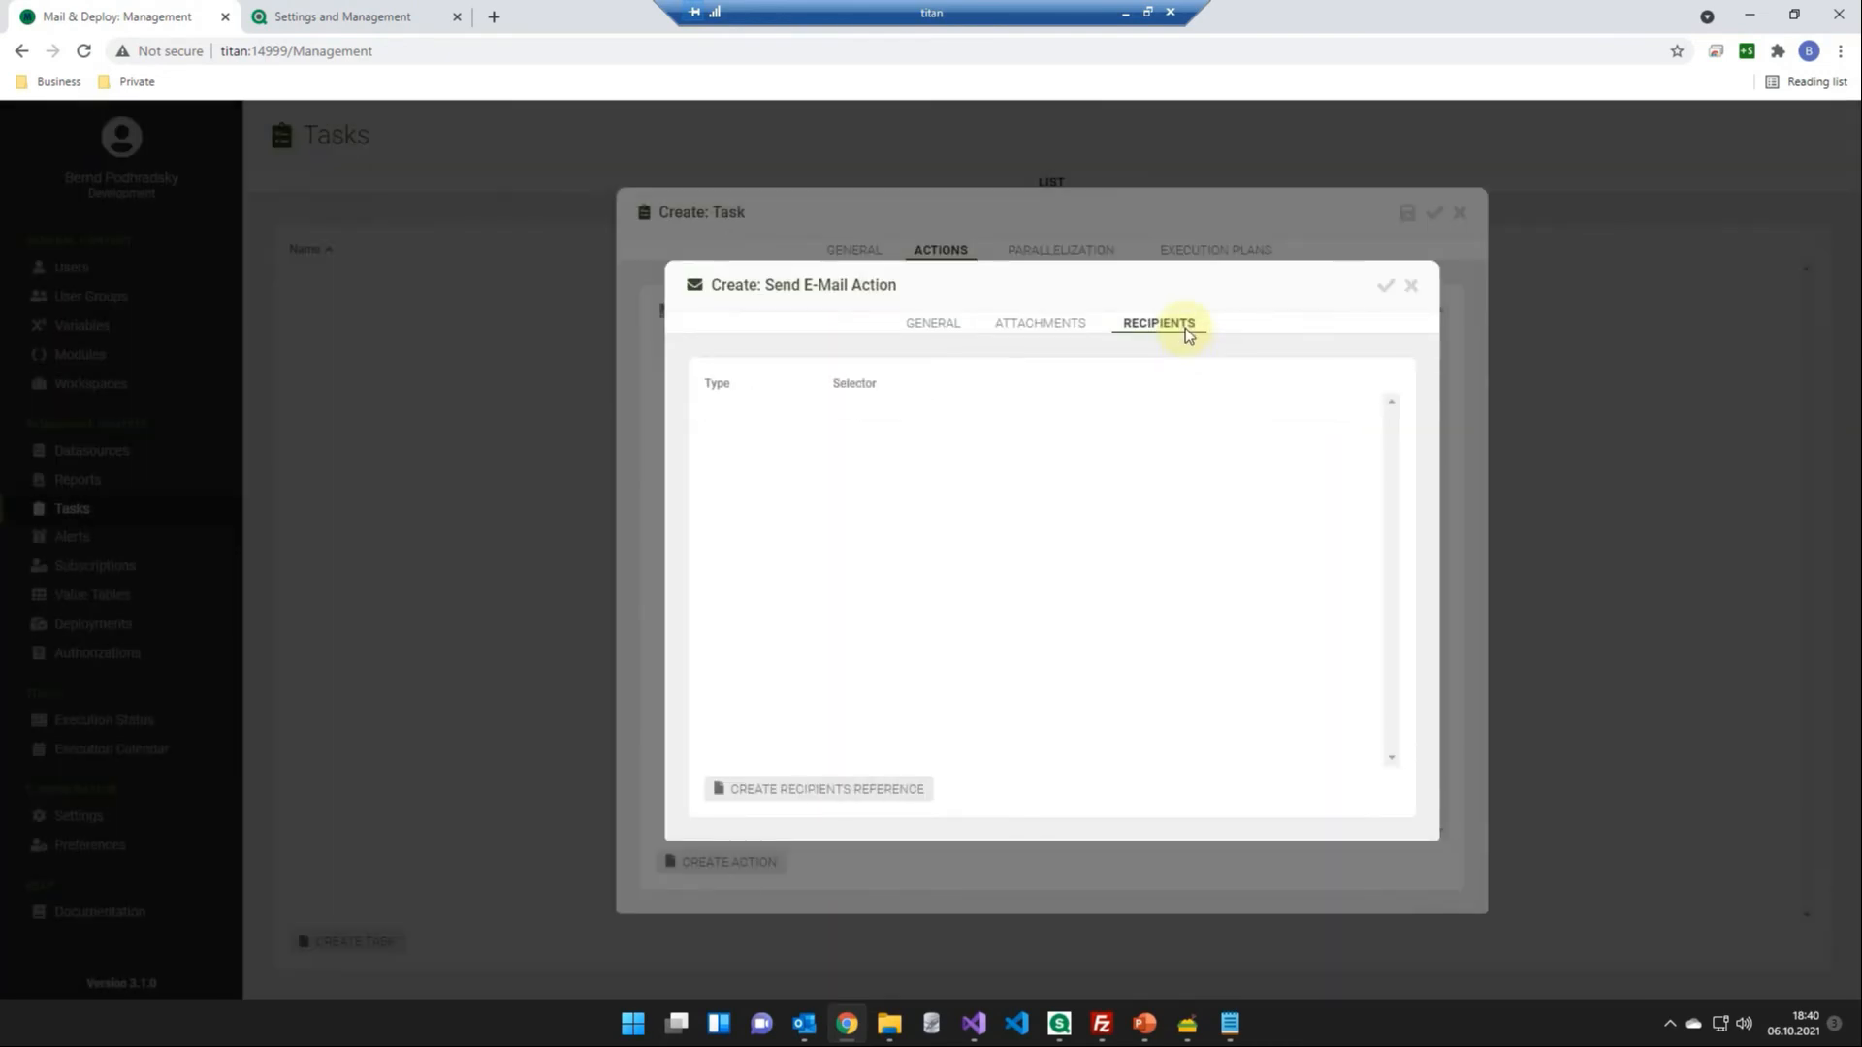
pyautogui.click(848, 781)
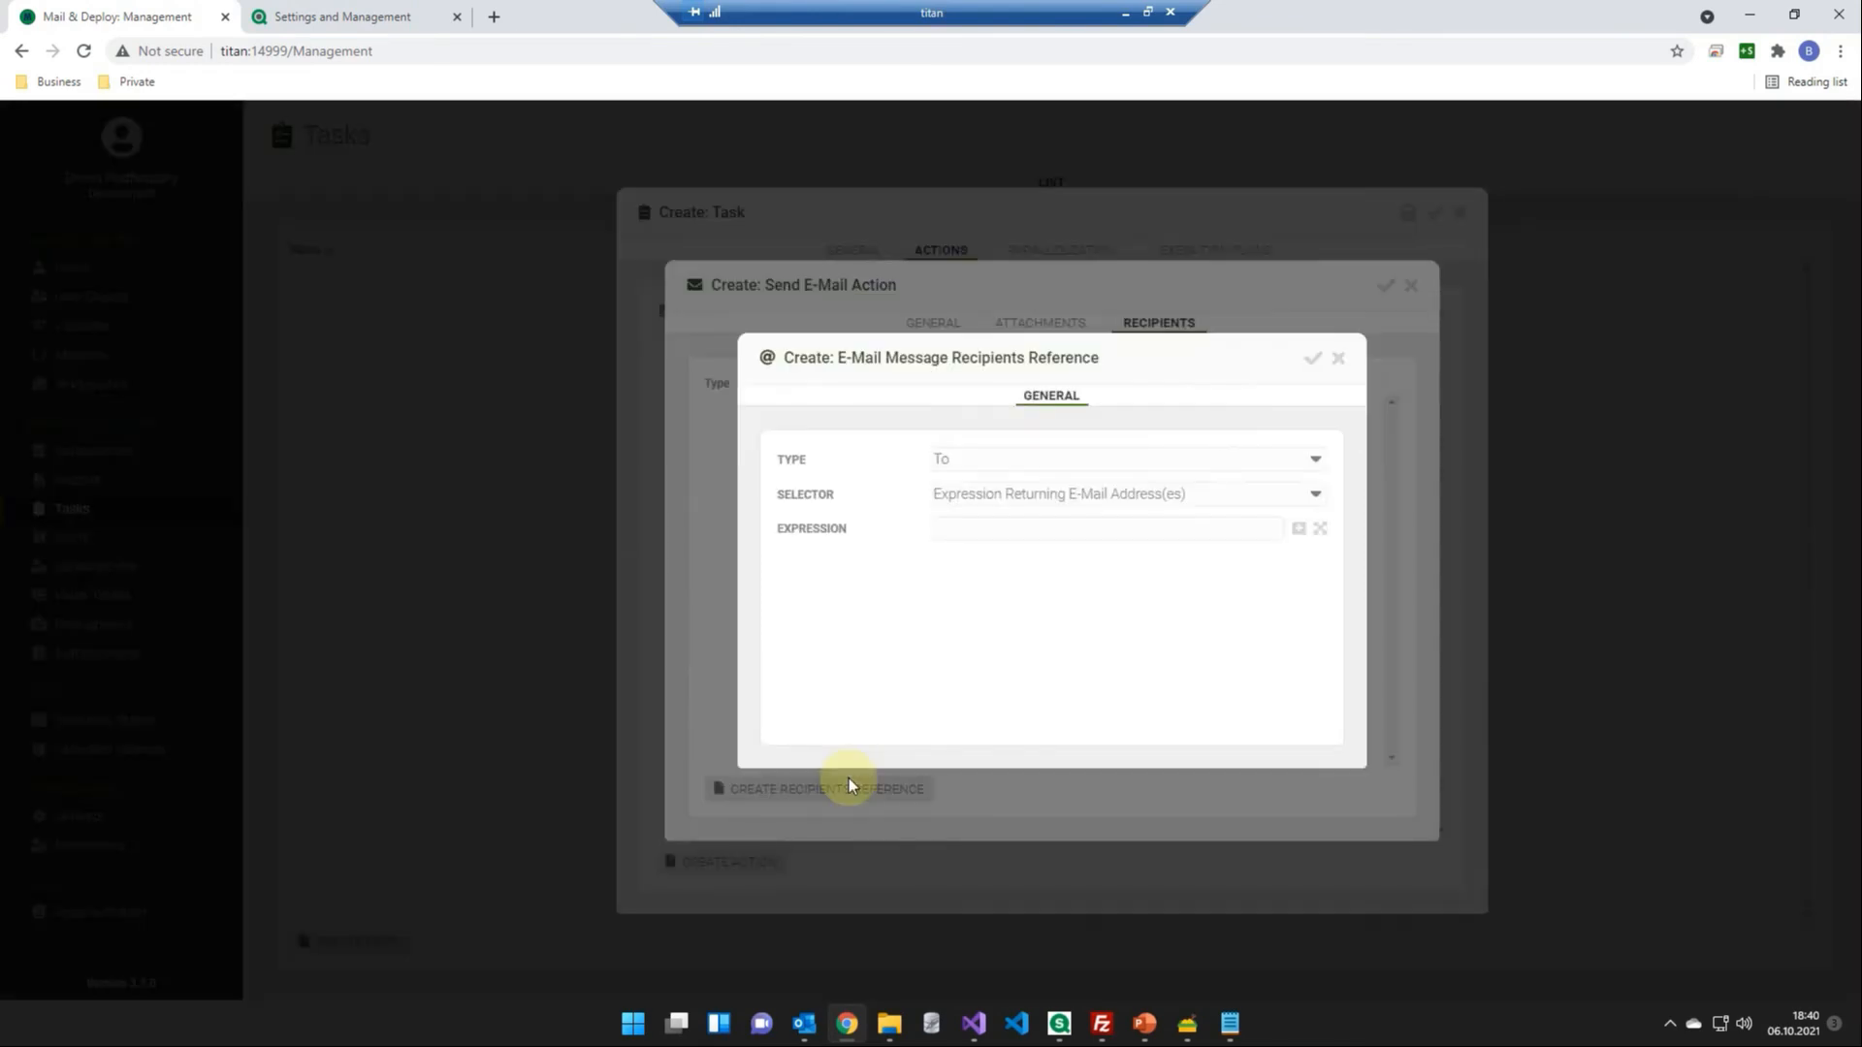
pyautogui.click(979, 498)
pyautogui.click(916, 530)
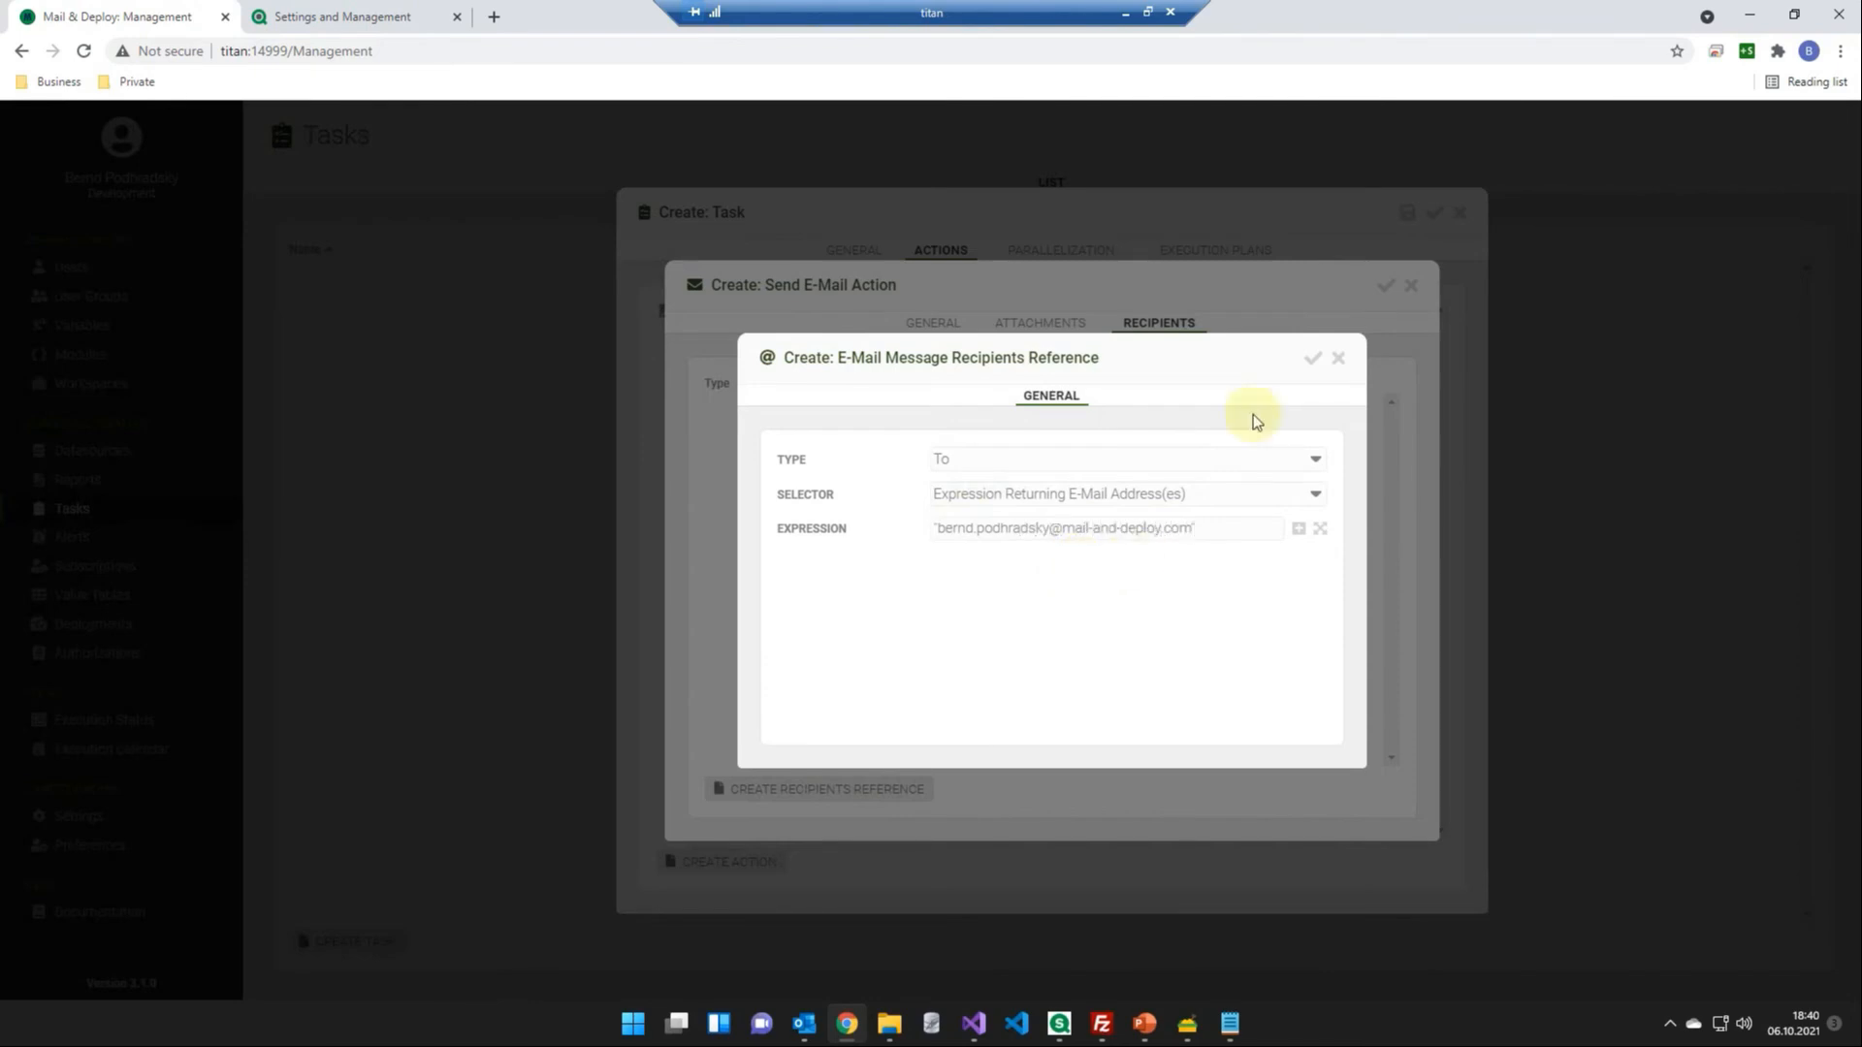
pyautogui.click(1309, 360)
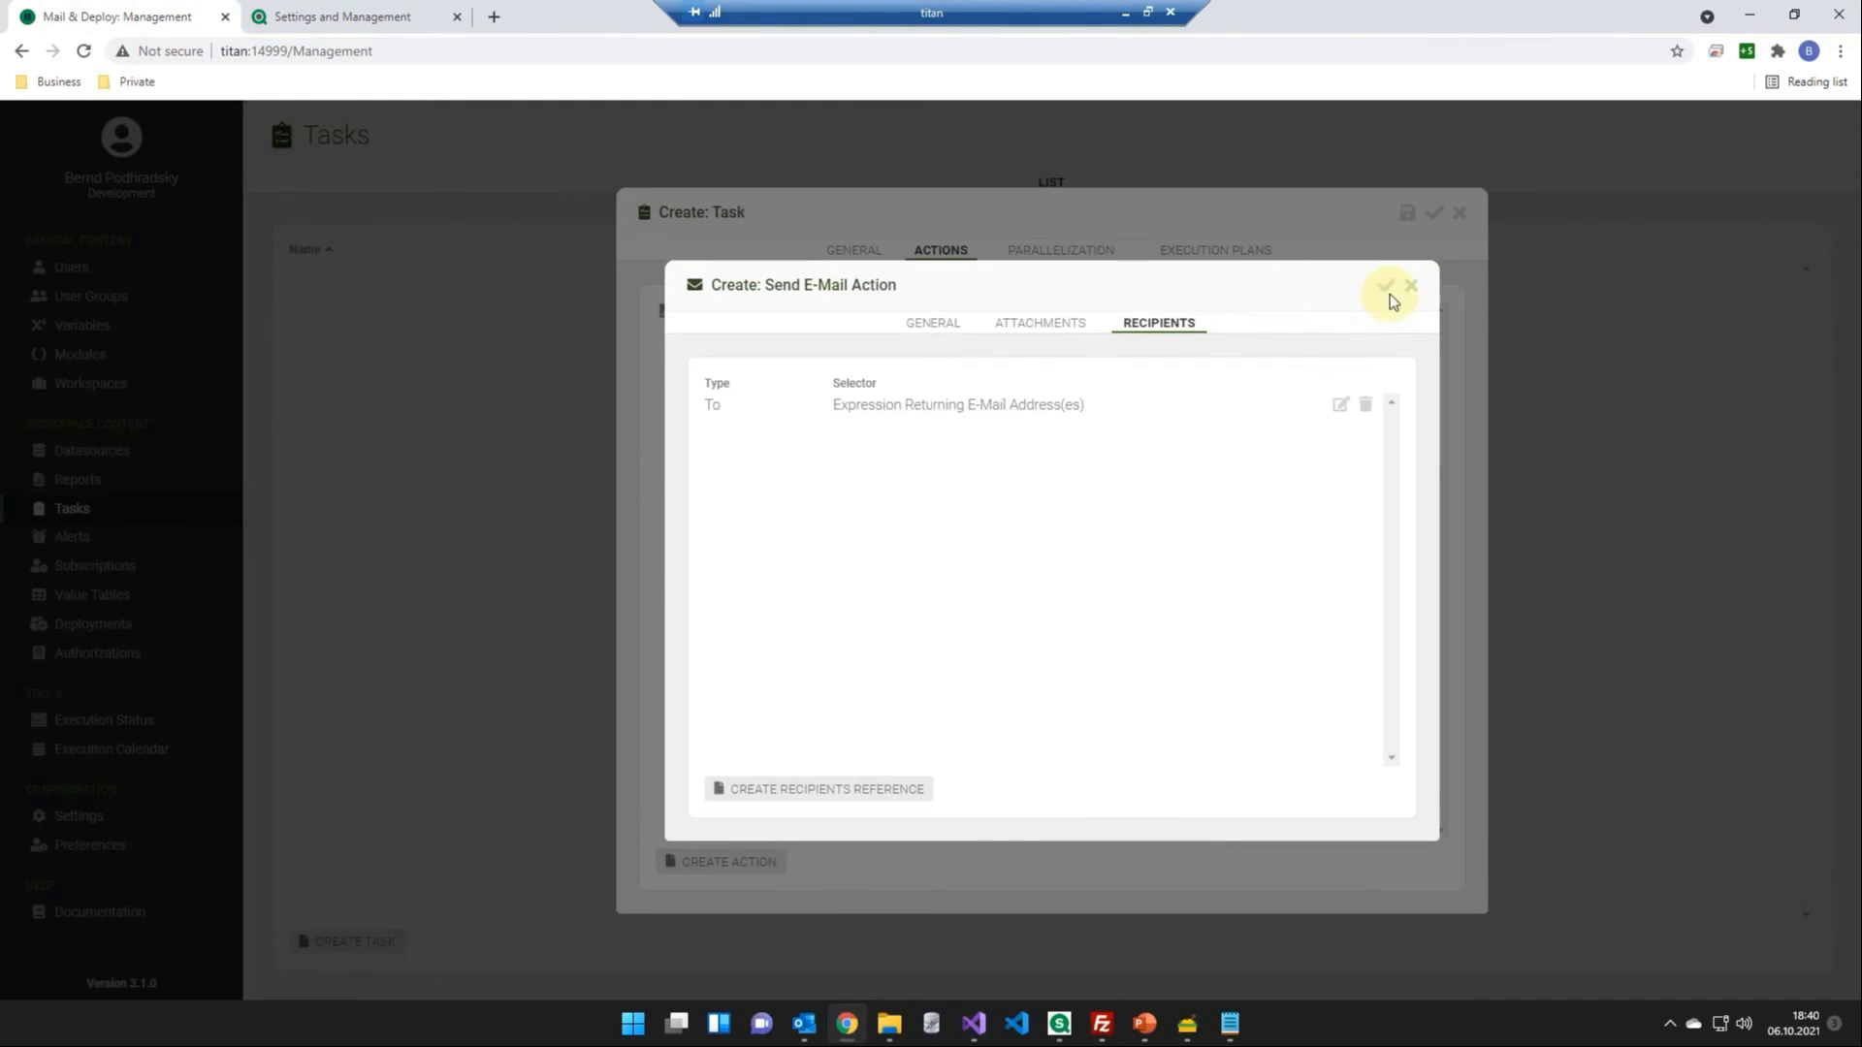
pyautogui.click(1388, 290)
pyautogui.click(1434, 215)
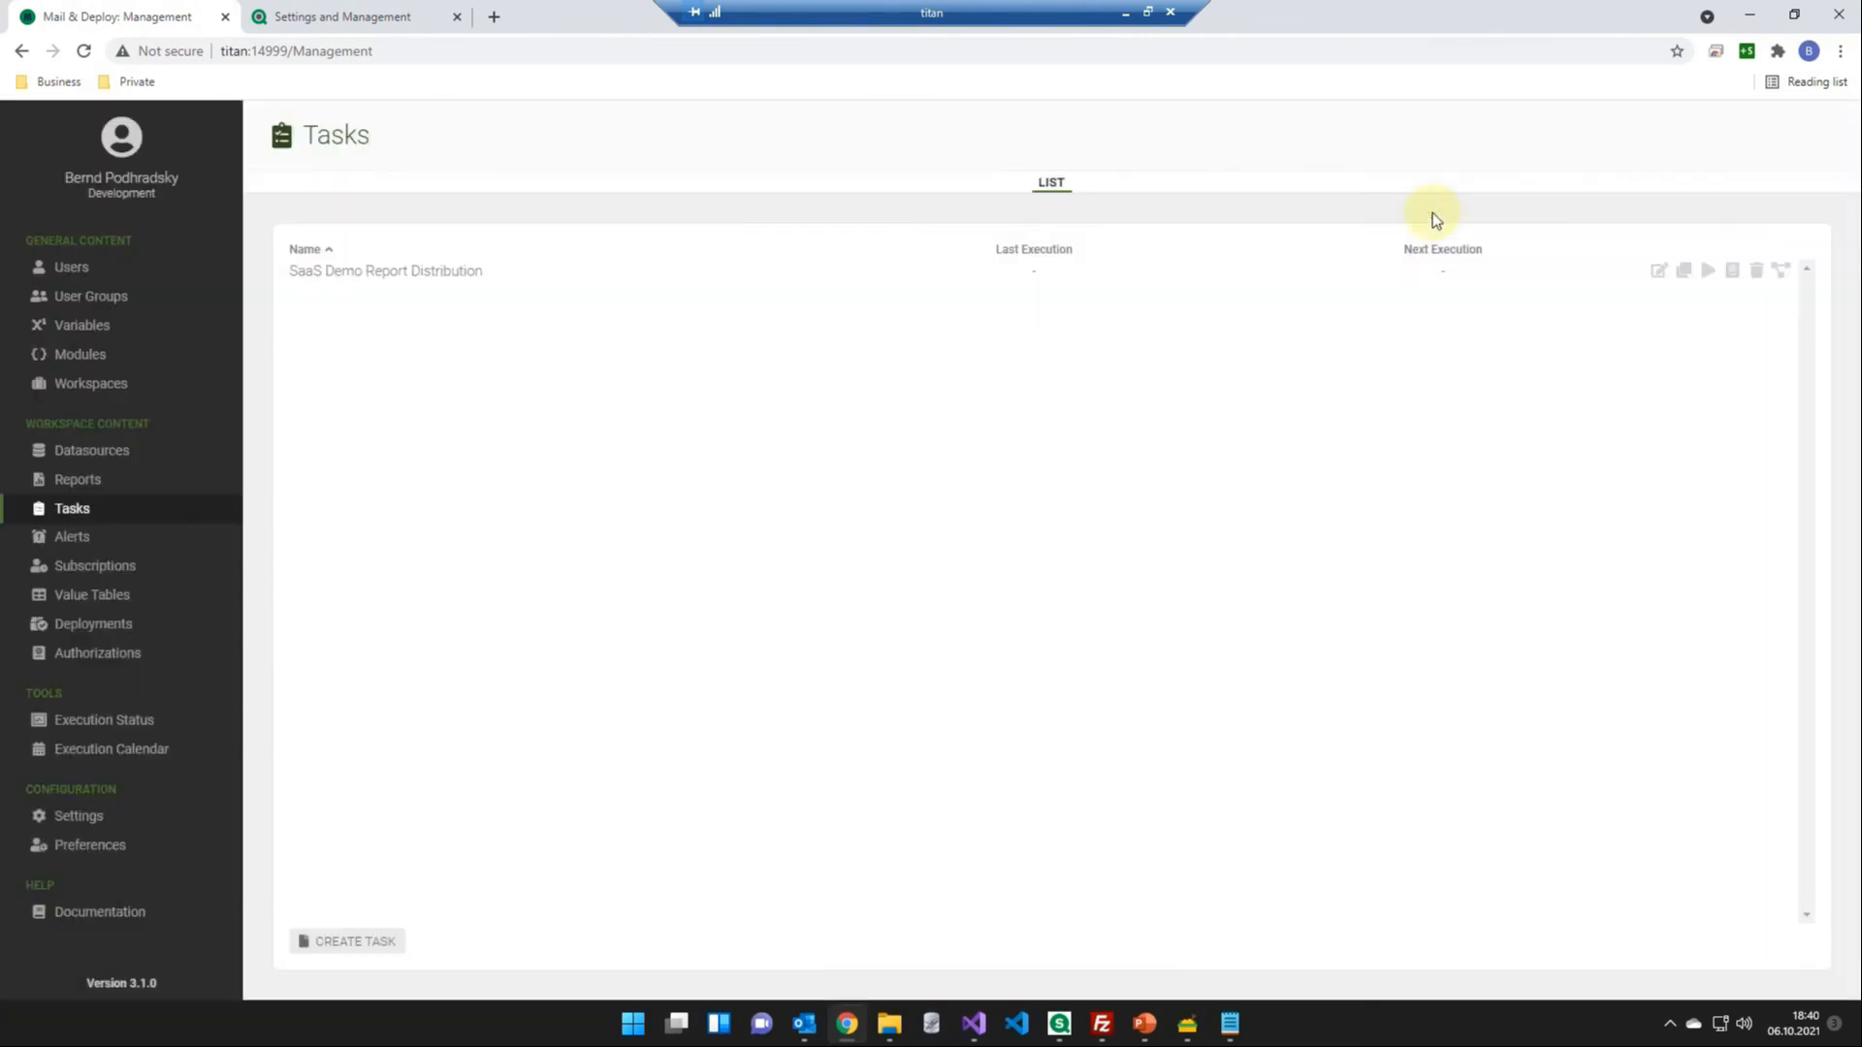
# - Run the SaaS Demo Report Distribution task and open its execution details in the execution status
pyautogui.click(1709, 274)
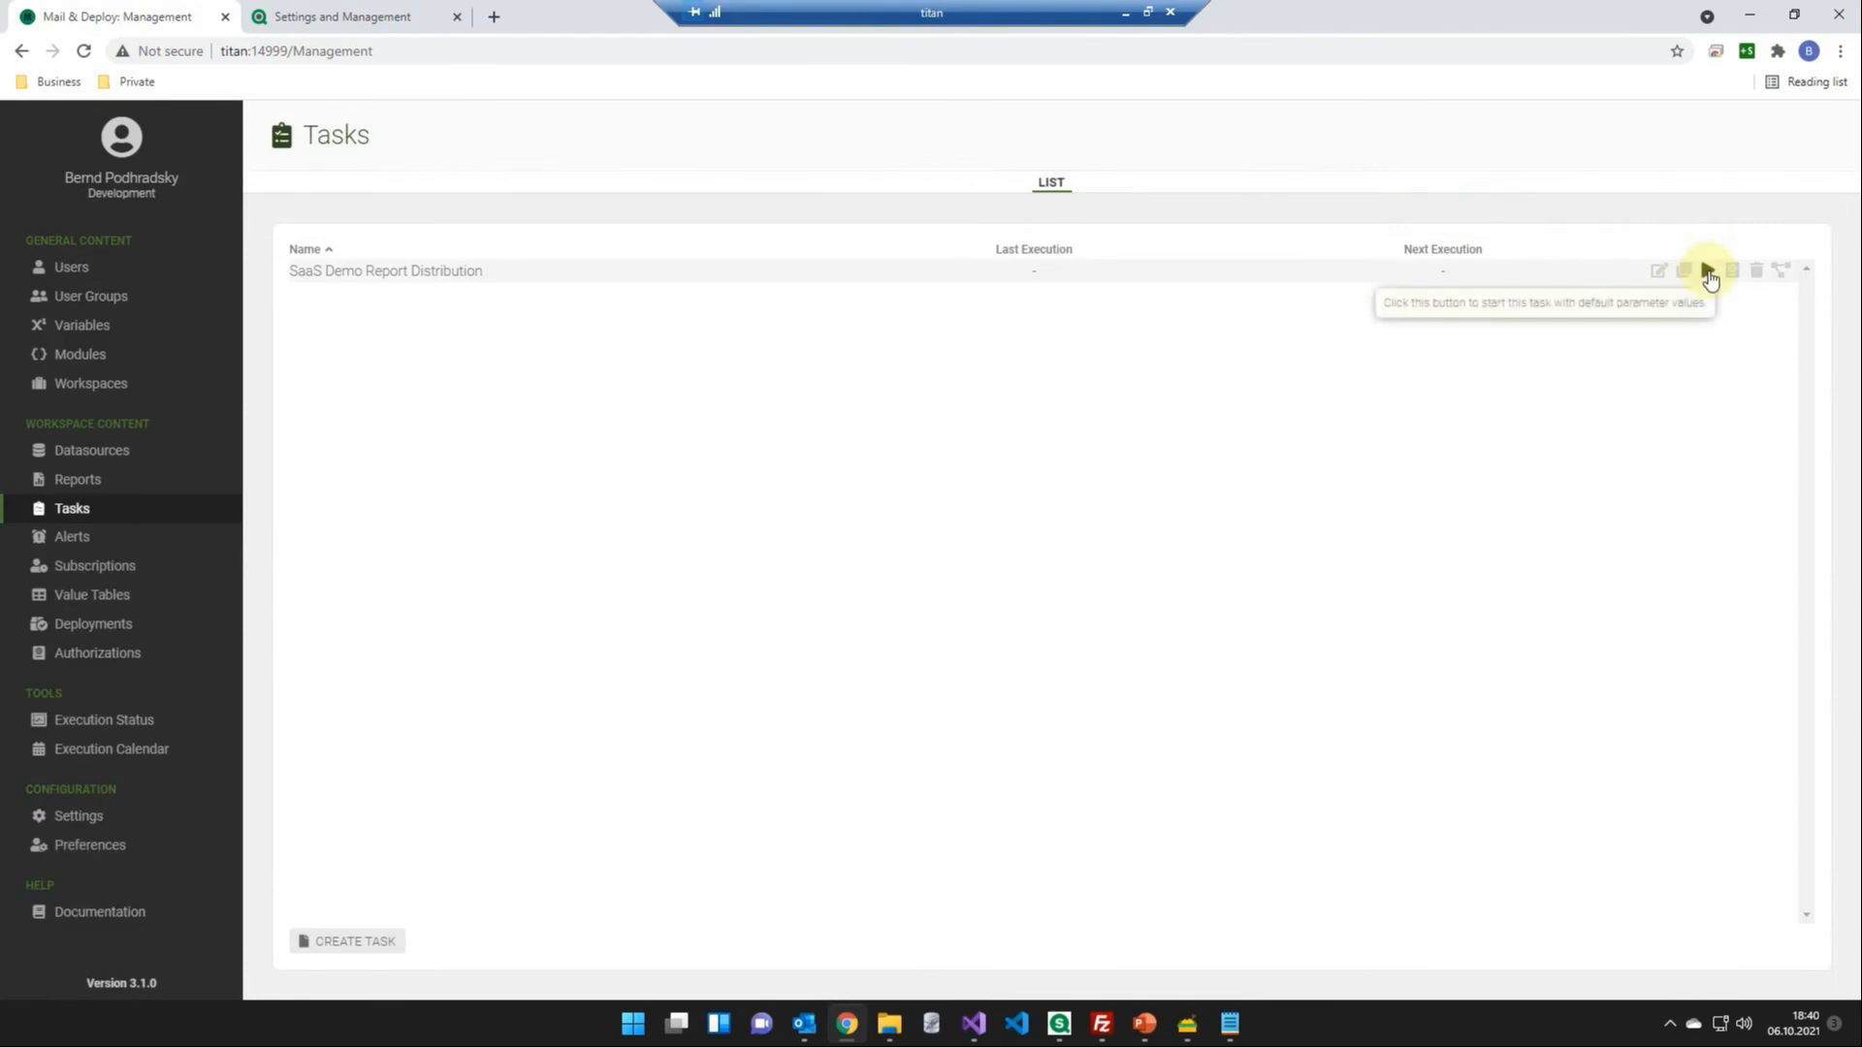
pyautogui.click(127, 722)
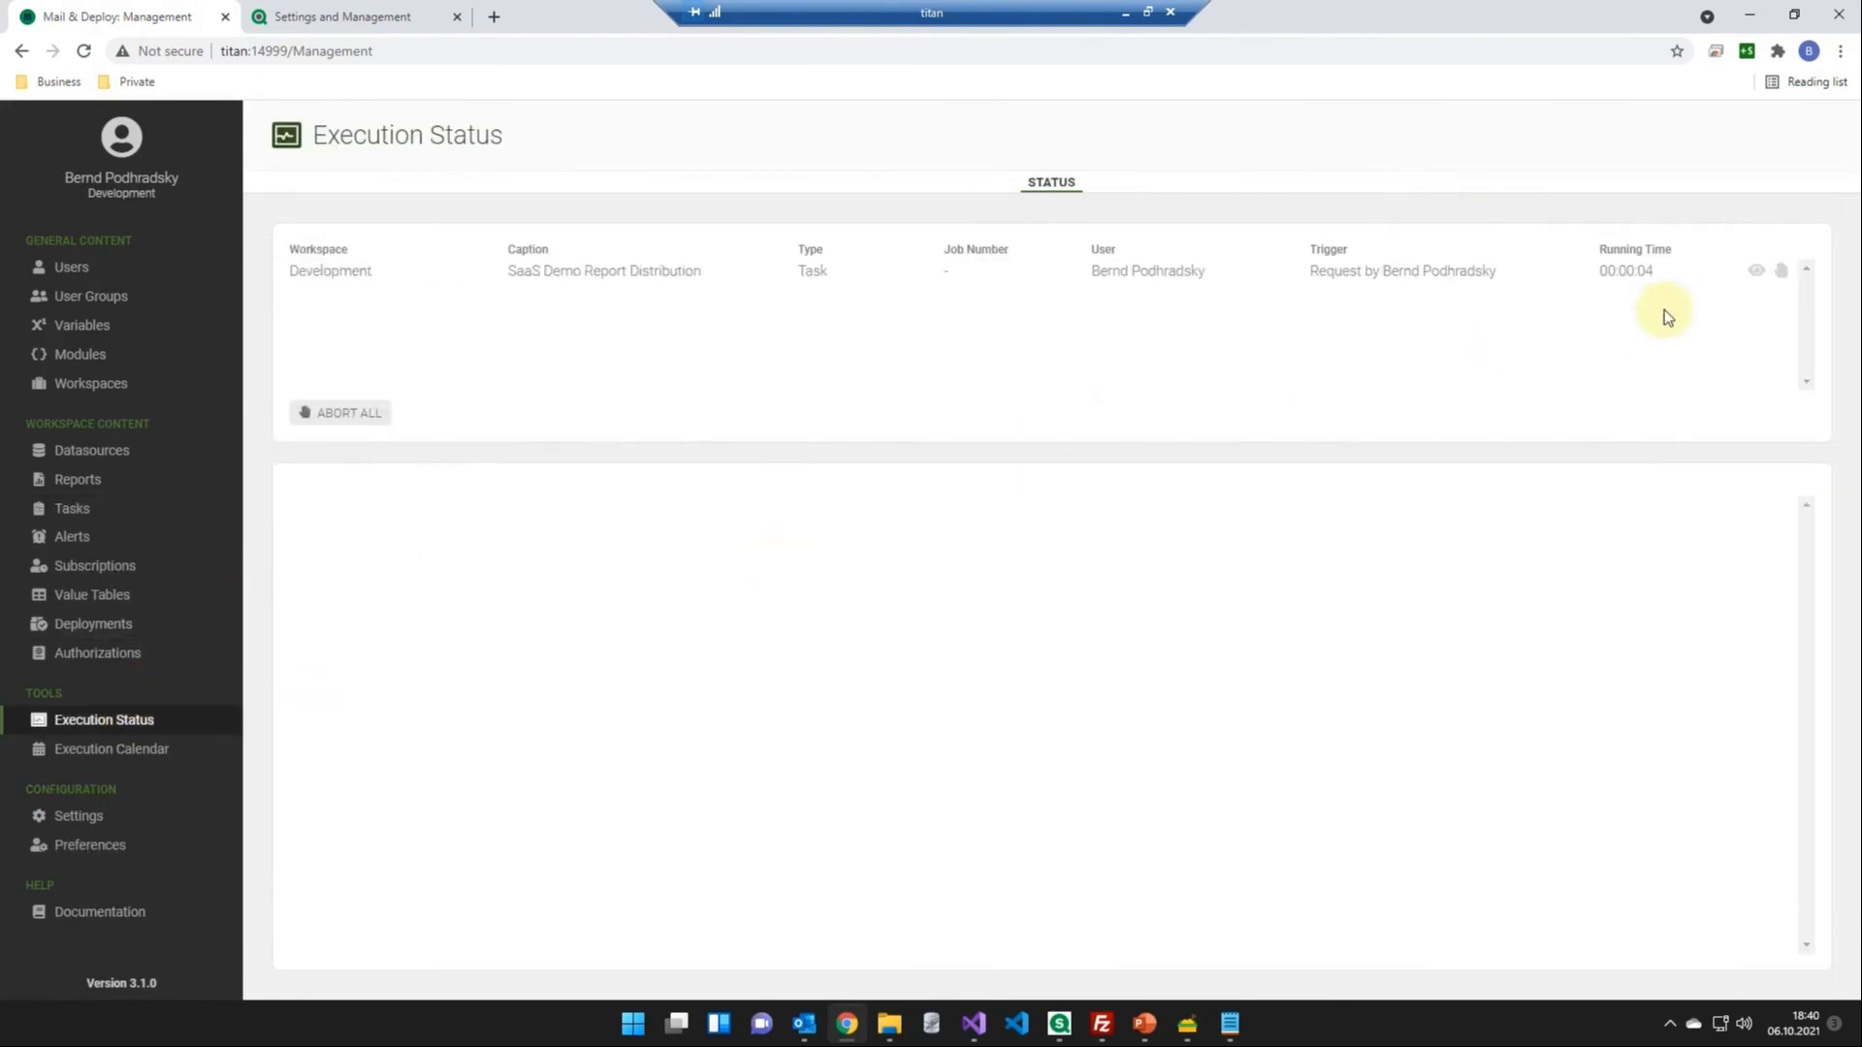
pyautogui.click(1753, 273)
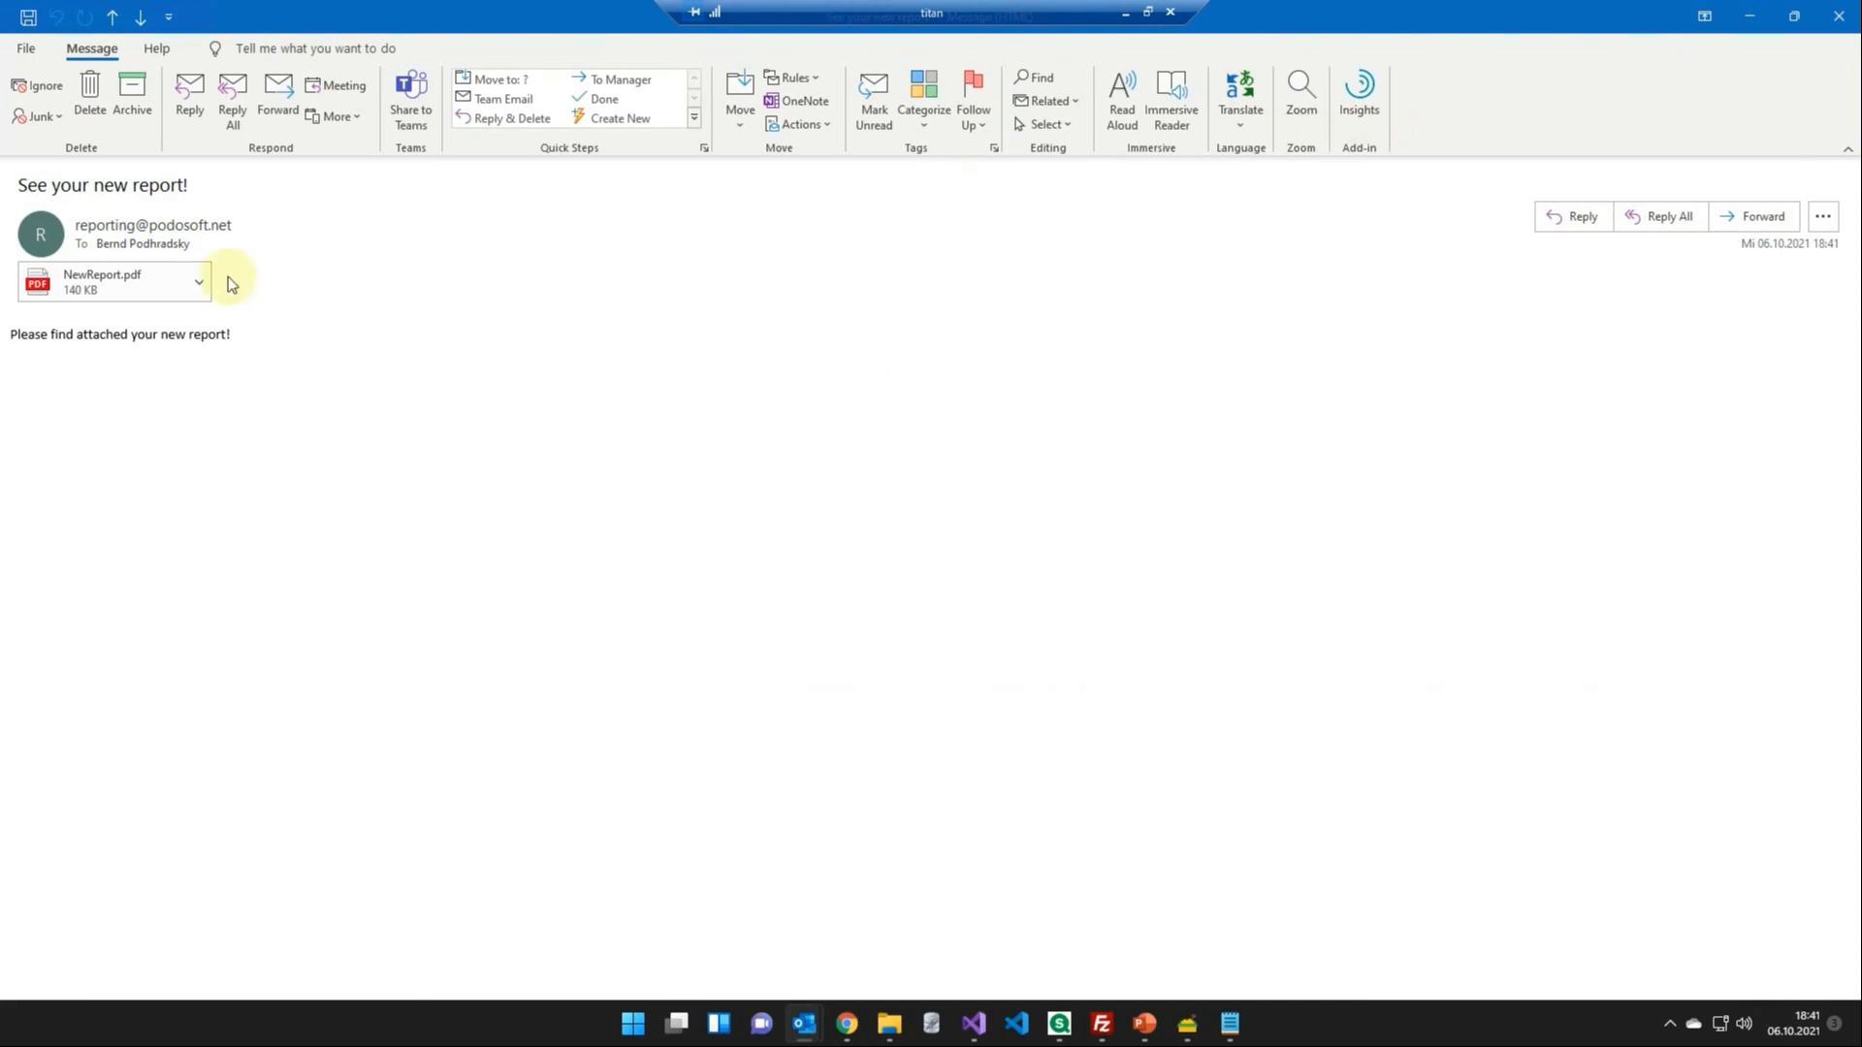
# - Open the NewReport.pdf attachment of the received report e-mail in Outlook
pyautogui.doubleClick(139, 284)
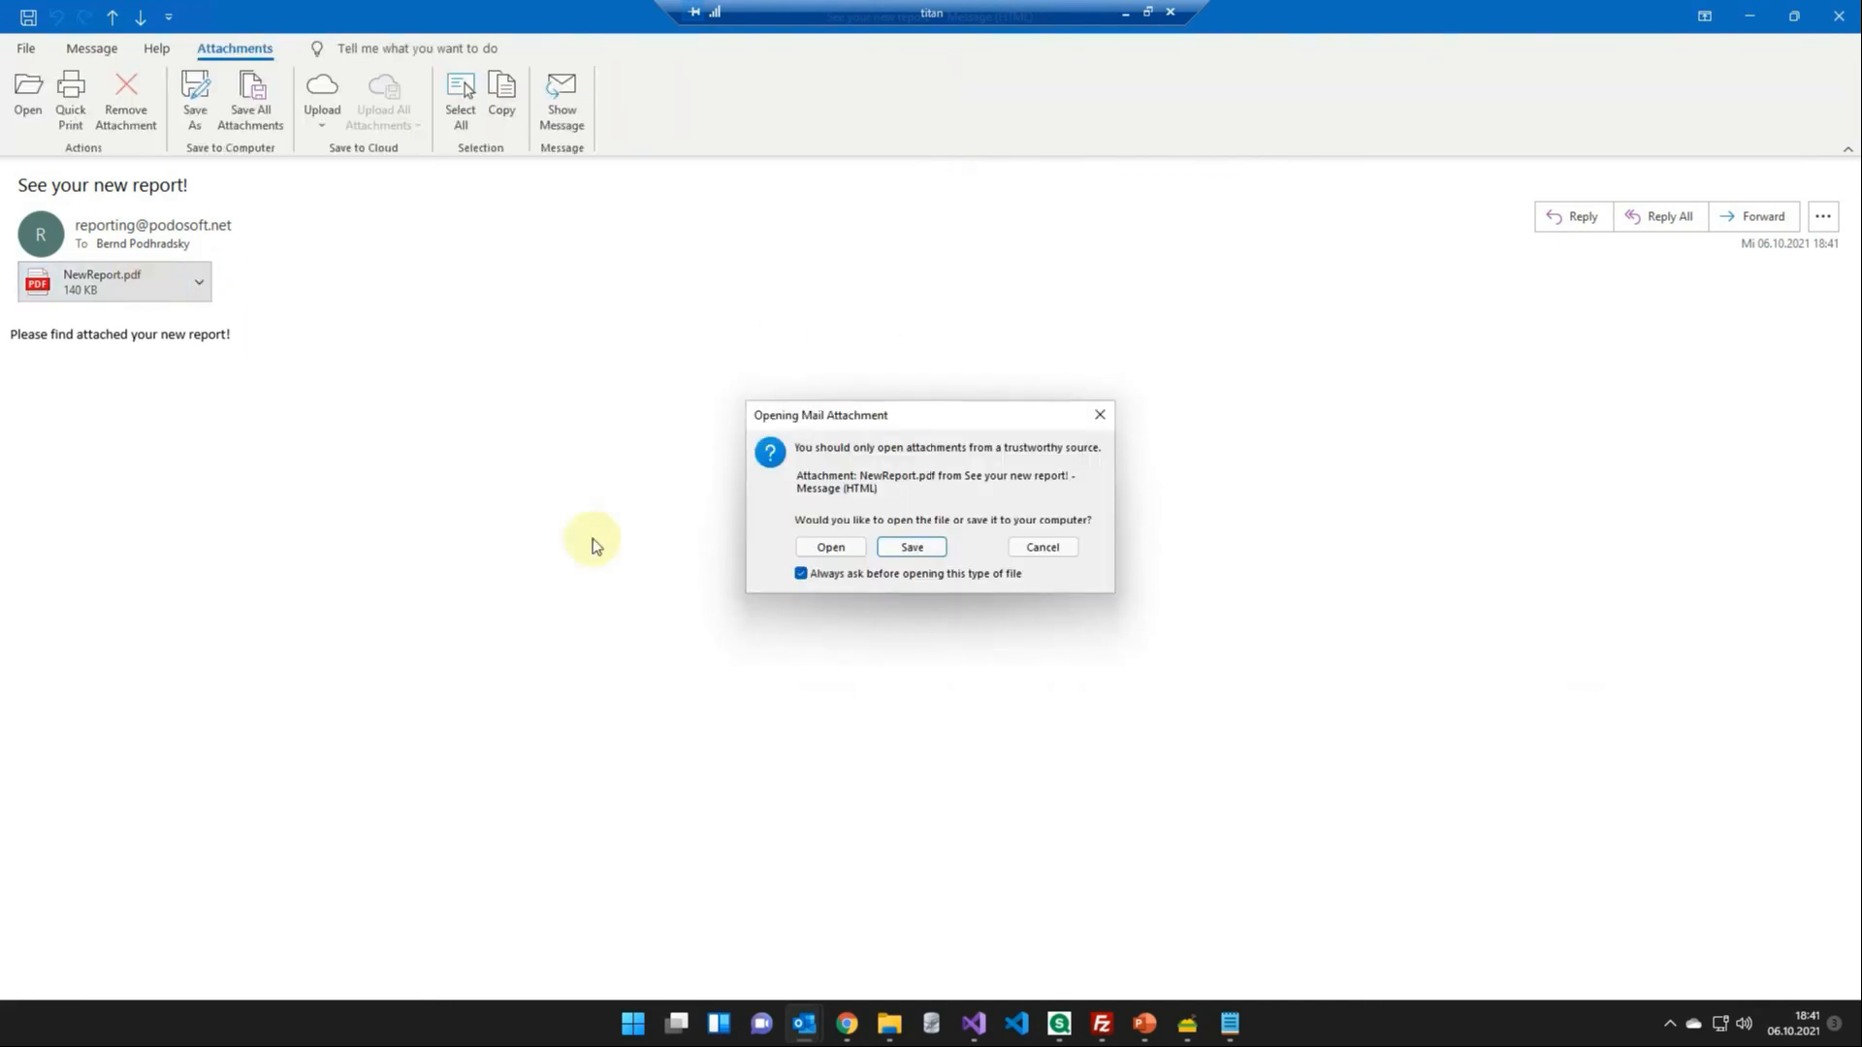
pyautogui.click(832, 543)
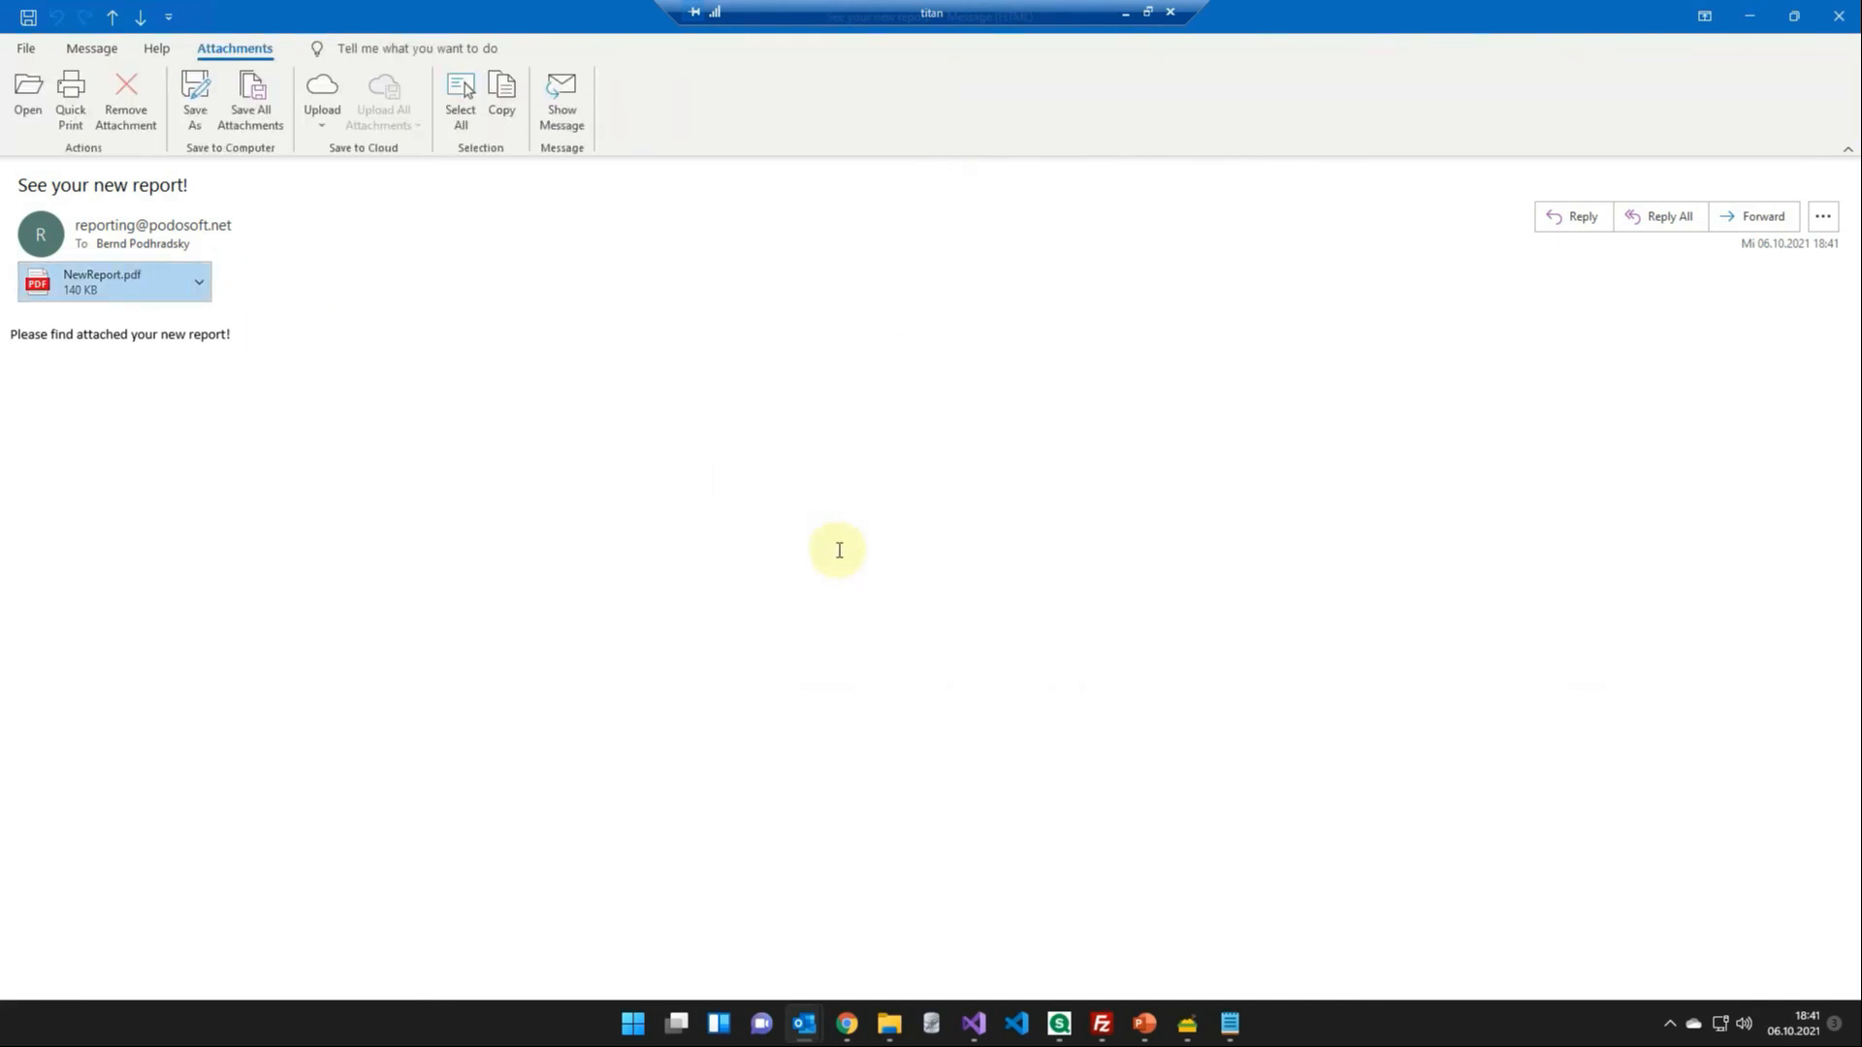